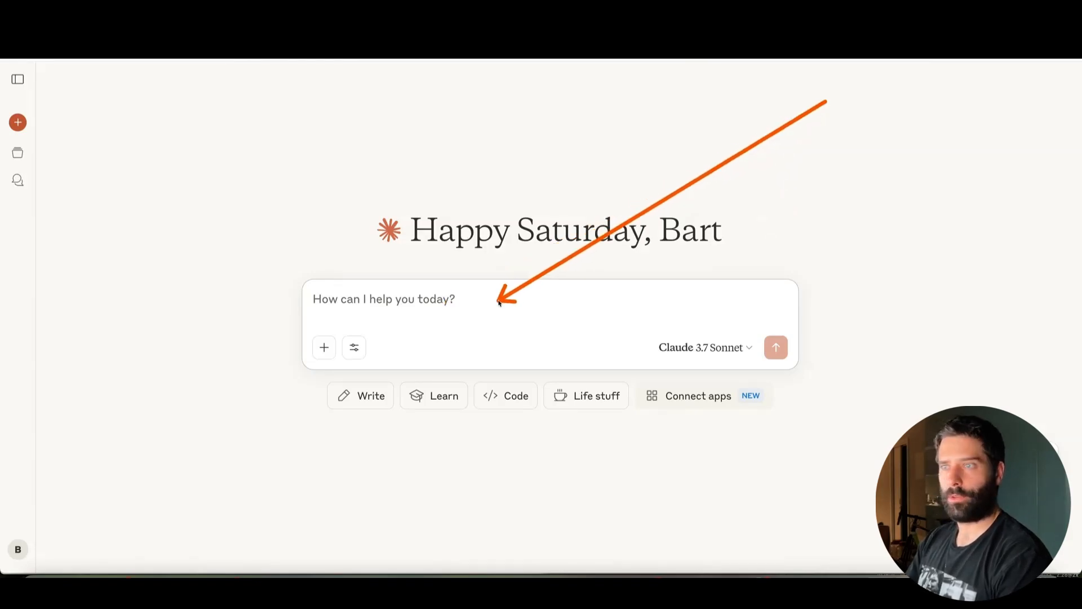
Read the introduction of Anthropic's "think" tool article, examining how the tool differs from extended thinking.
{"action": "mouse_move", "coordinate": [780, 372]}
{"action": "left_mouse_down"}
{"action": "mouse_move", "coordinate": [516, 179]}
{"action": "mouse_move", "coordinate": [543, 307]}
{"action": "mouse_move", "coordinate": [481, 302]}
{"action": "left_mouse_up"}
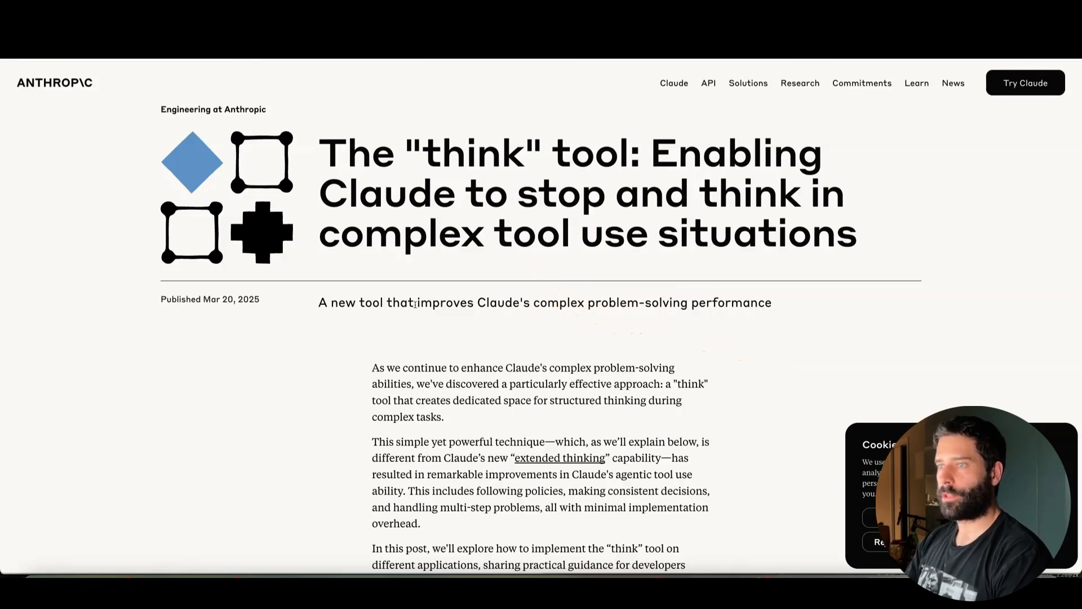
{"action": "left_click_drag", "start_coordinate": [415, 304], "coordinate": [770, 306]}
{"action": "scroll", "coordinate": [620, 254], "scroll_direction": "down", "scroll_amount": 4}
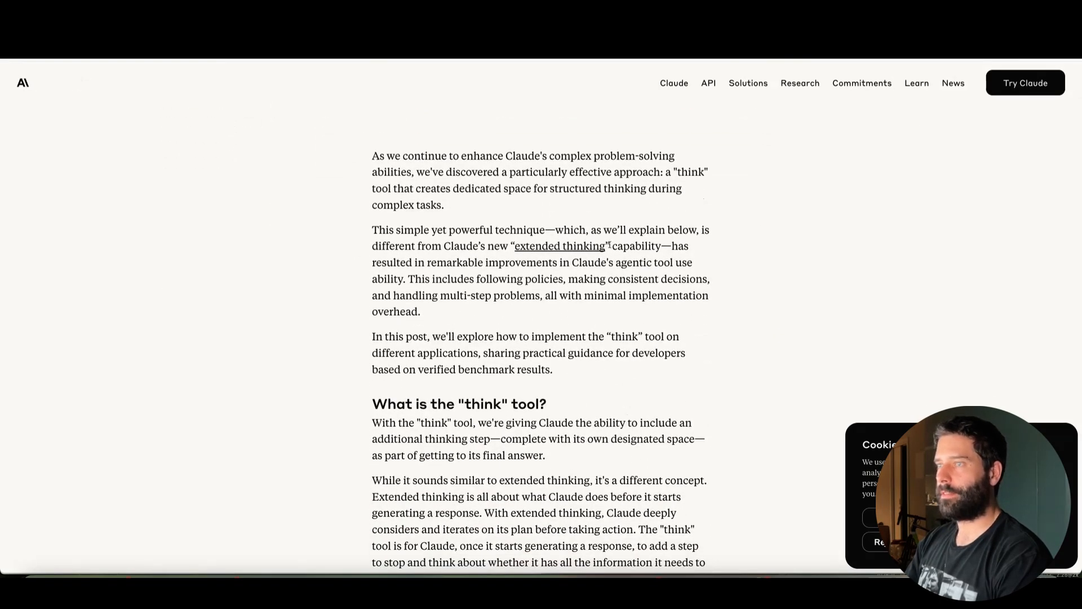
{"action": "left_click_drag", "start_coordinate": [609, 245], "coordinate": [512, 246]}
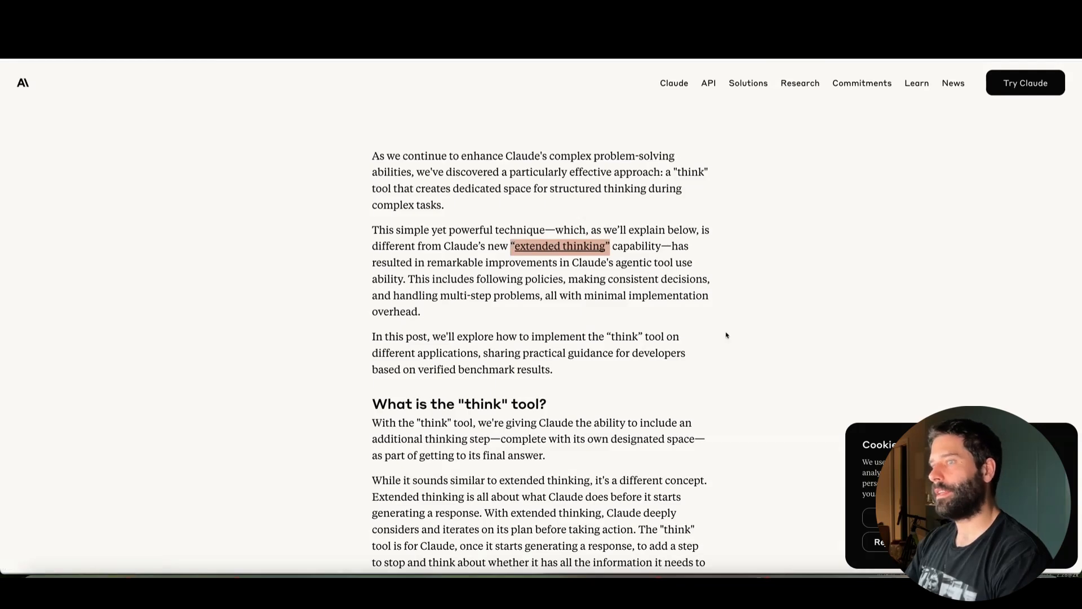
{"action": "left_click_drag", "start_coordinate": [546, 404], "coordinate": [472, 405]}
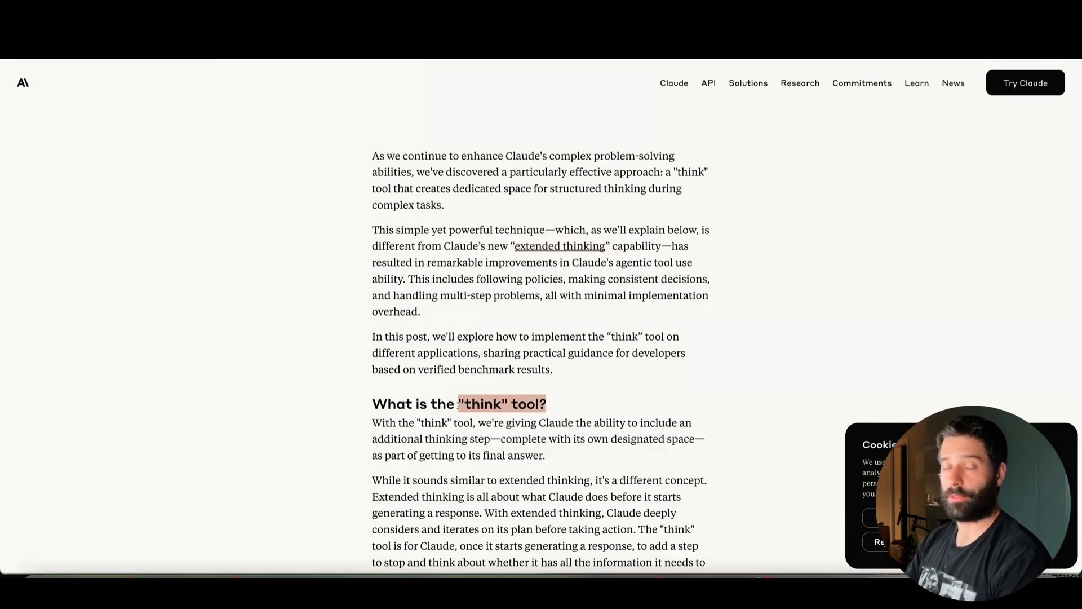
{"action": "left_click_drag", "start_coordinate": [574, 424], "coordinate": [457, 403]}
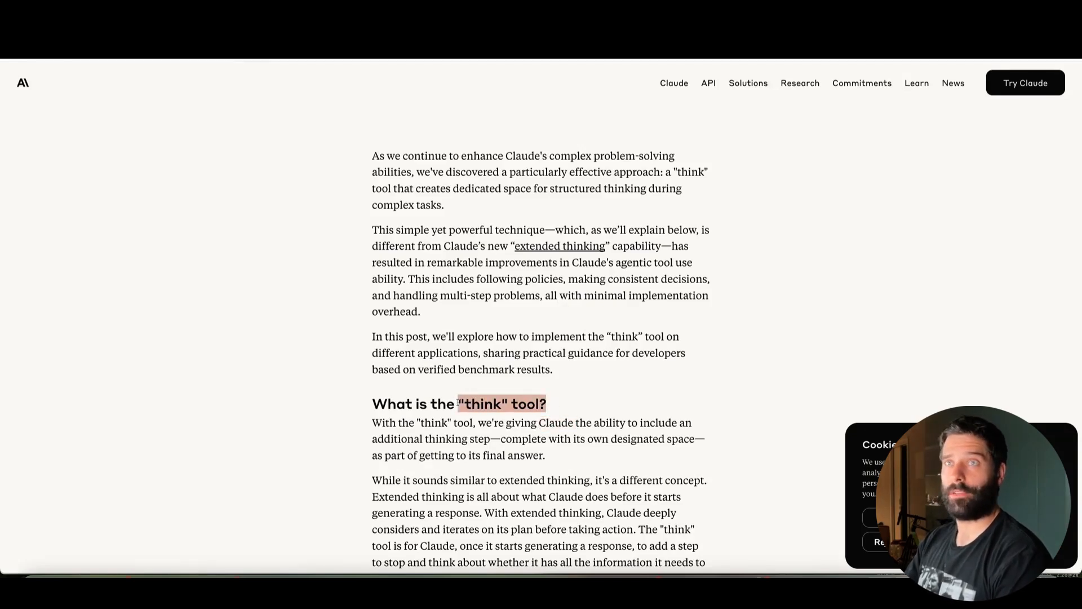
{"action": "mouse_move", "coordinate": [294, 340]}
{"action": "left_mouse_down"}
{"action": "mouse_move", "coordinate": [454, 241]}
{"action": "mouse_move", "coordinate": [503, 227]}
{"action": "mouse_move", "coordinate": [389, 329]}
{"action": "mouse_move", "coordinate": [402, 398]}
{"action": "mouse_move", "coordinate": [609, 384]}
{"action": "mouse_move", "coordinate": [655, 418]}
{"action": "left_mouse_up"}
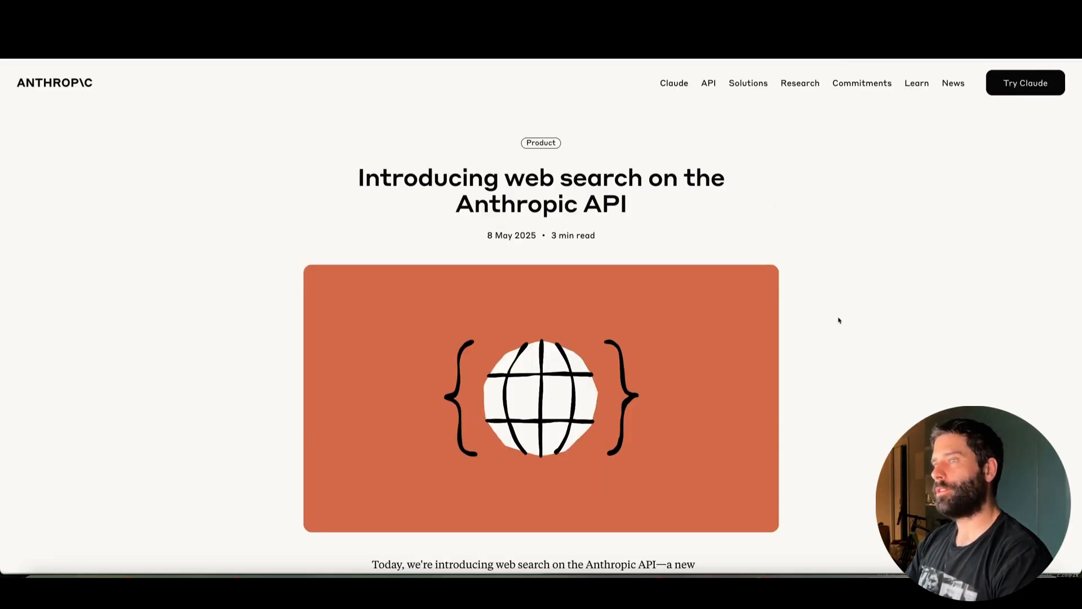
Review Anthropic's announcement of web search on the API and the options on the Anthropic Console dashboard.
{"action": "mouse_move", "coordinate": [838, 321]}
{"action": "left_mouse_down"}
{"action": "mouse_move", "coordinate": [624, 218]}
{"action": "mouse_move", "coordinate": [519, 202]}
{"action": "mouse_move", "coordinate": [514, 223]}
{"action": "mouse_move", "coordinate": [534, 238]}
{"action": "mouse_move", "coordinate": [485, 195]}
{"action": "mouse_move", "coordinate": [563, 218]}
{"action": "mouse_move", "coordinate": [493, 178]}
{"action": "mouse_move", "coordinate": [687, 190]}
{"action": "mouse_move", "coordinate": [617, 217]}
{"action": "left_mouse_up"}
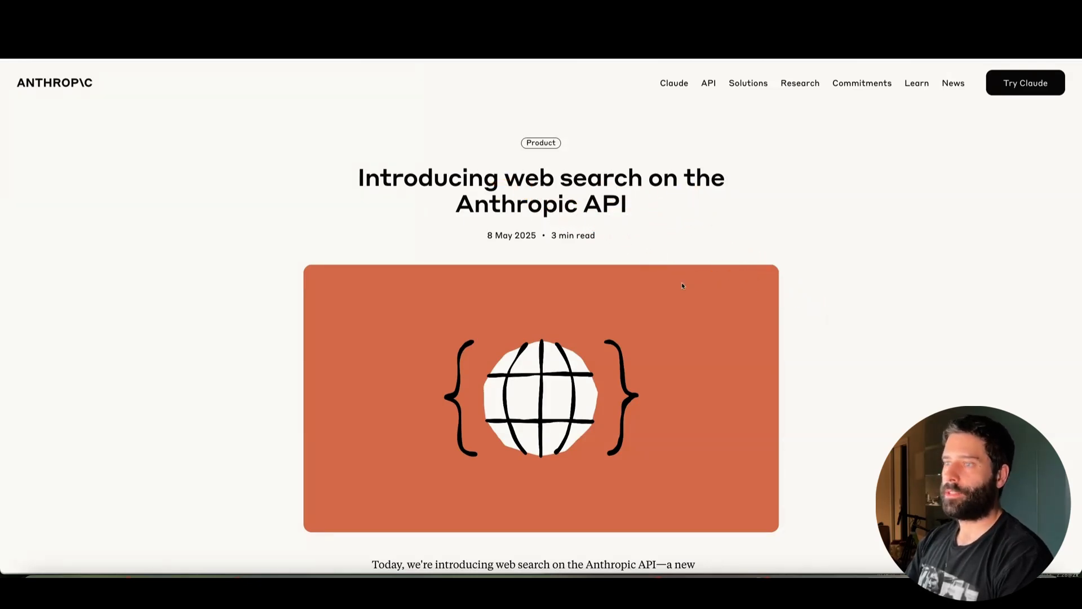
{"action": "scroll", "coordinate": [682, 286], "scroll_direction": "down", "scroll_amount": 10}
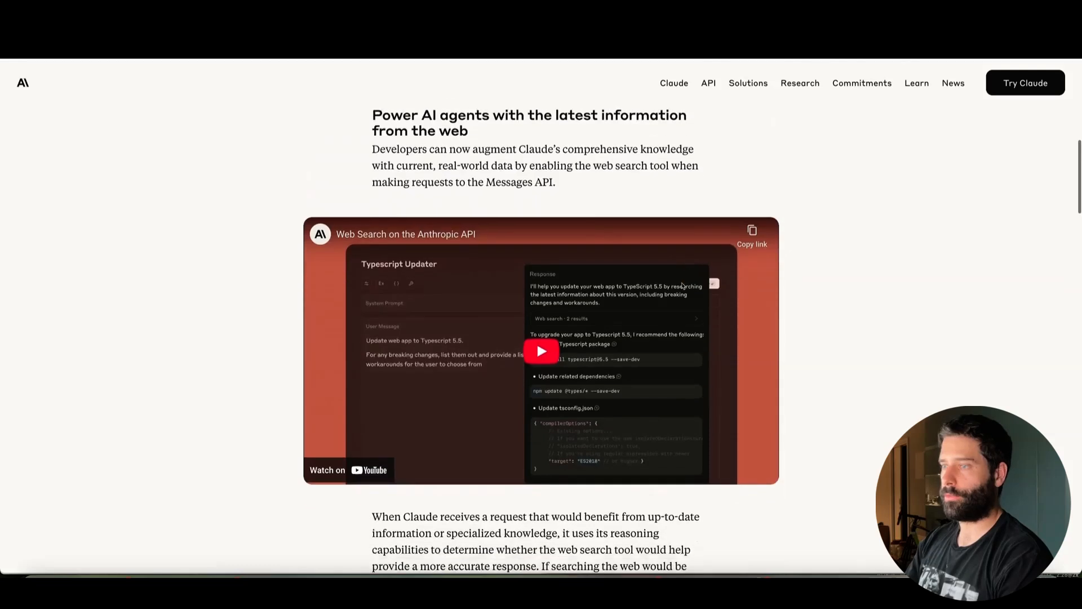
{"action": "scroll", "coordinate": [683, 286], "scroll_direction": "down", "scroll_amount": 3}
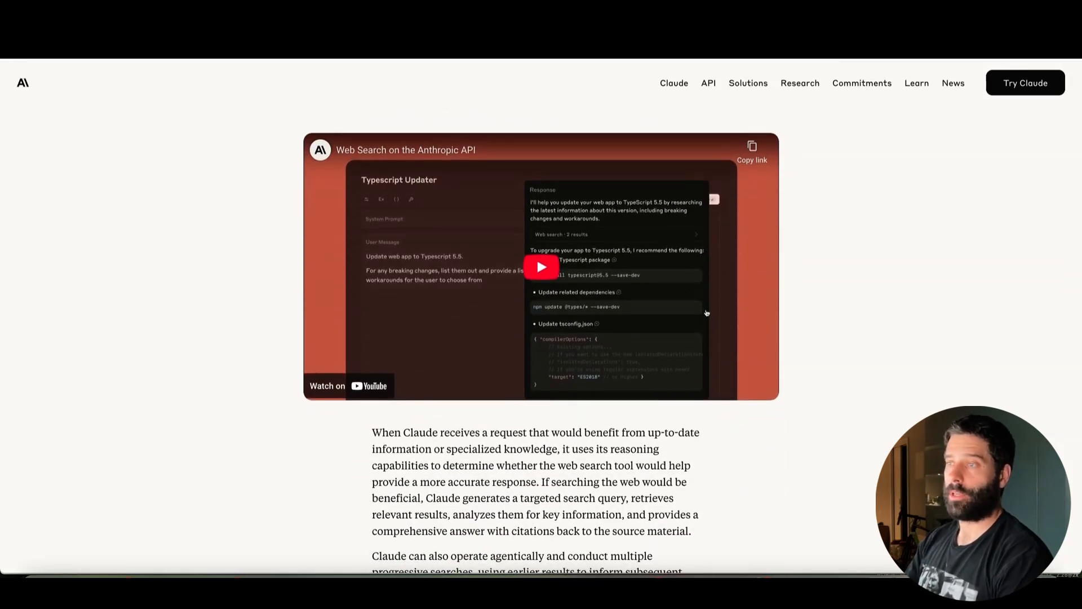
{"action": "scroll", "coordinate": [754, 404], "scroll_direction": "down", "scroll_amount": 3}
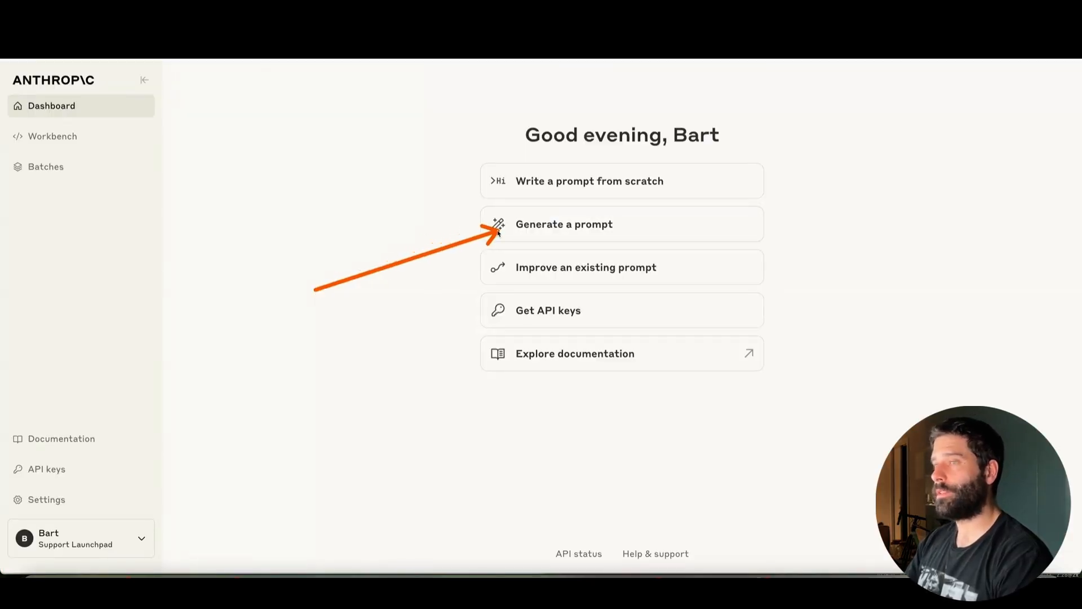
{"action": "left_click", "coordinate": [541, 224]}
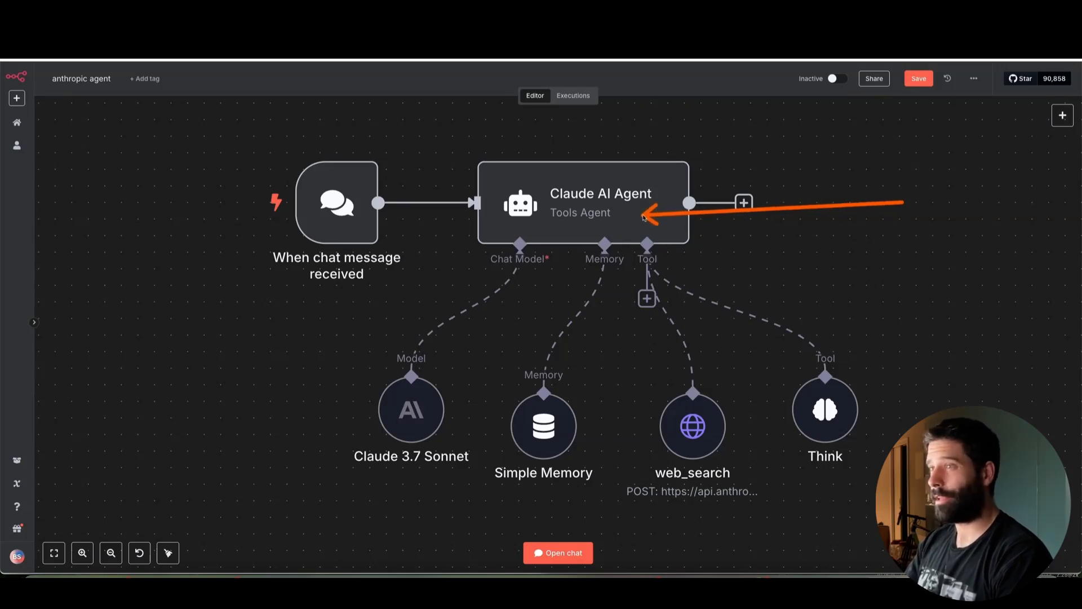
Create a new workflow in n8n, saving the changes to the anthropic agent workflow before leaving it.
{"action": "mouse_move", "coordinate": [644, 218]}
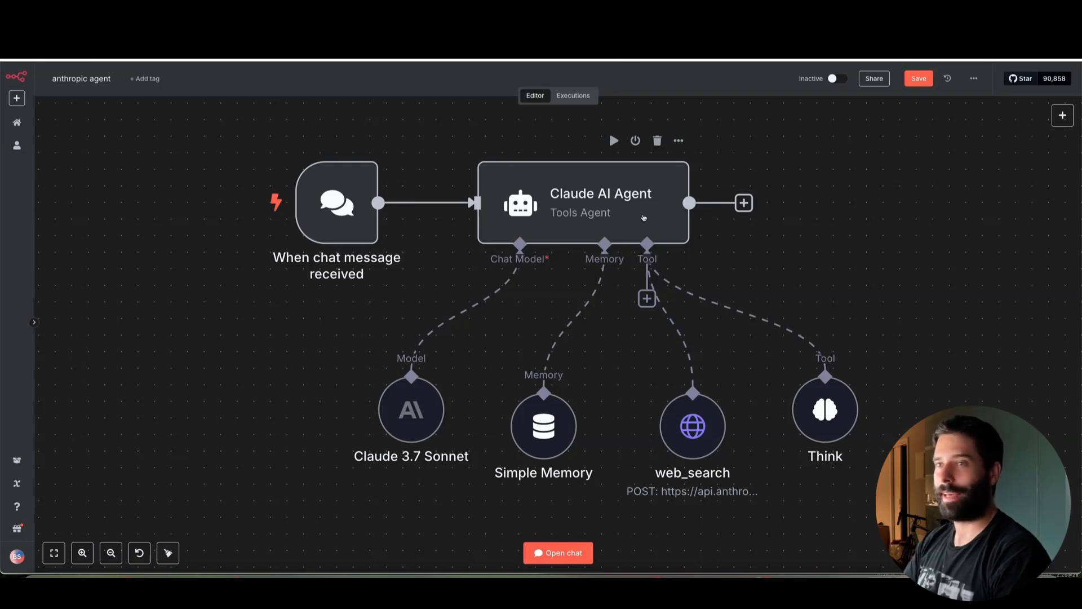
{"action": "left_click", "coordinate": [16, 98]}
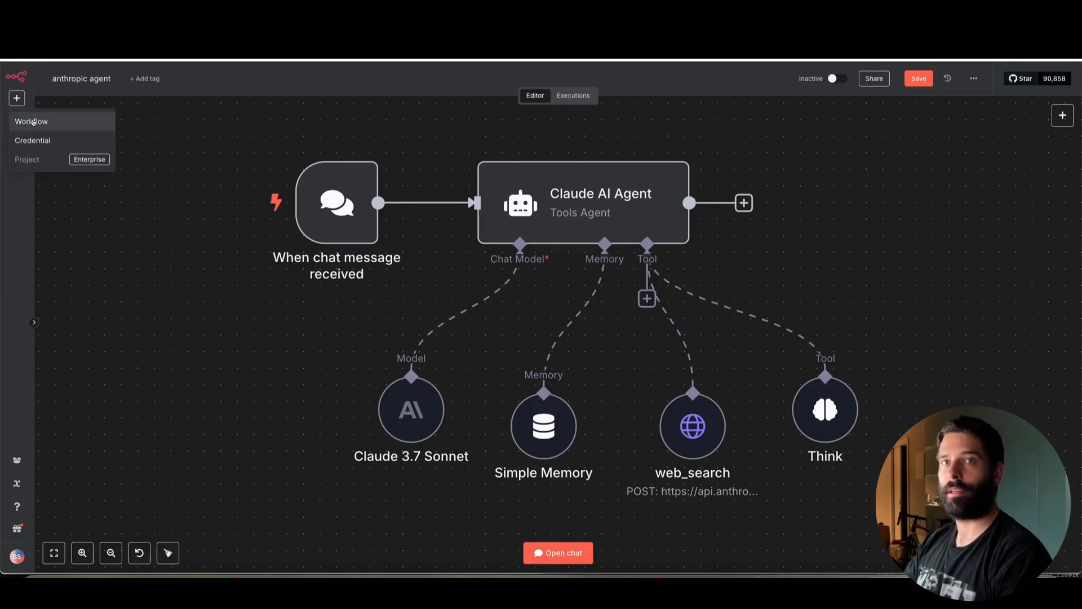
{"action": "left_click", "coordinate": [32, 121]}
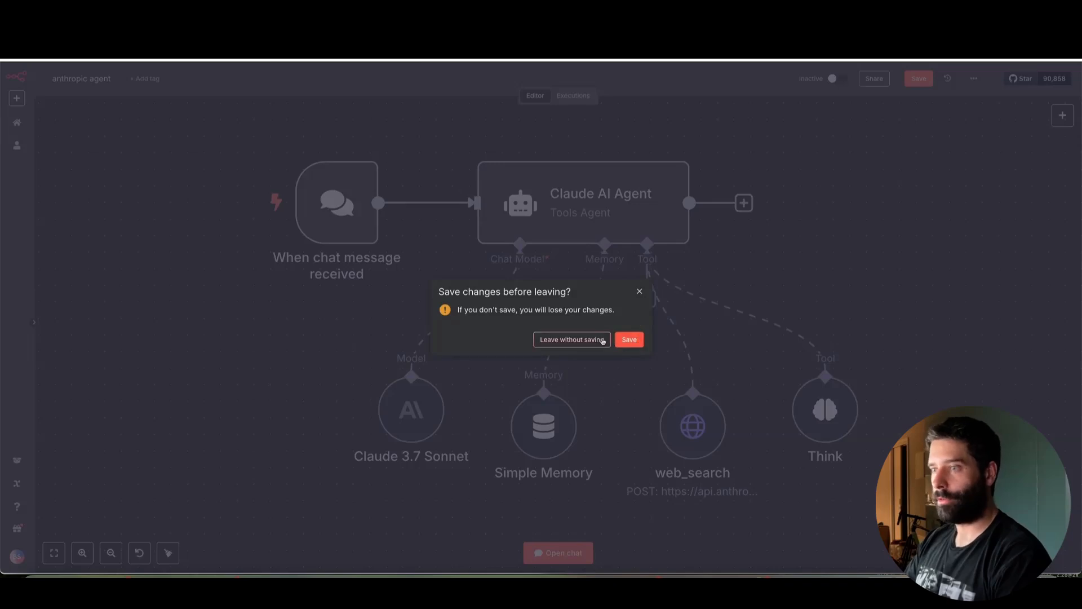
{"action": "left_click", "coordinate": [630, 339]}
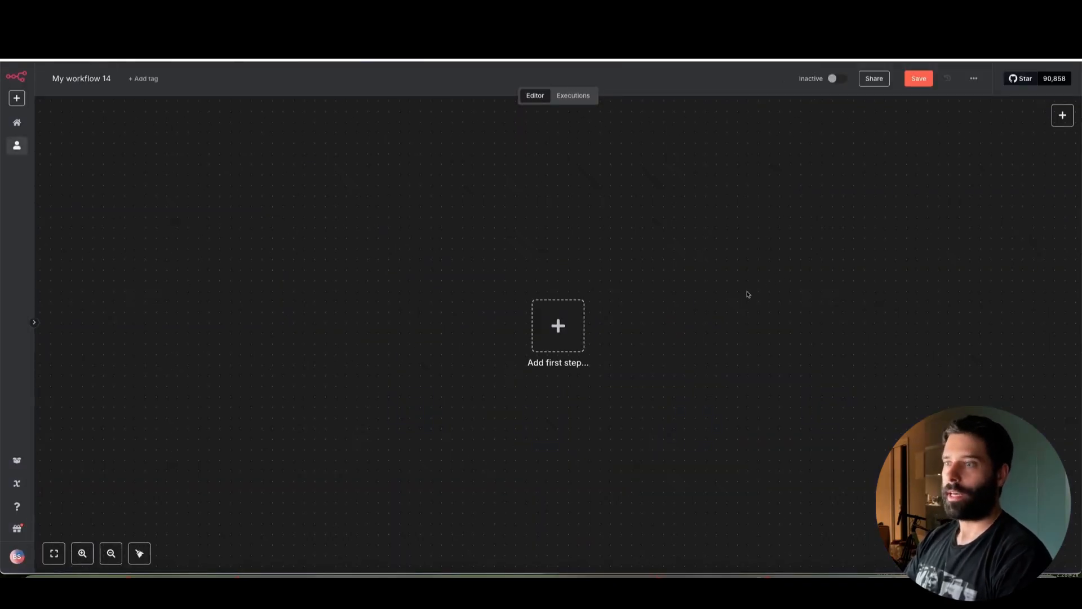
Add a Chat Trigger as the workflow's first step, keeping its default settings.
{"action": "scroll", "coordinate": [647, 345], "scroll_direction": "right", "scroll_amount": 5}
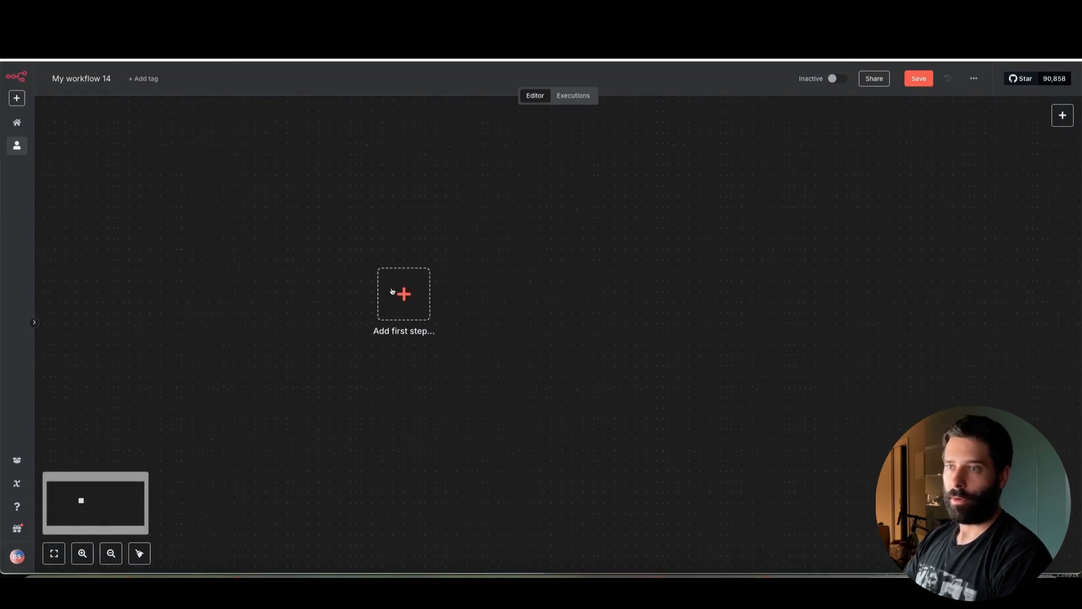
{"action": "left_click", "coordinate": [398, 294]}
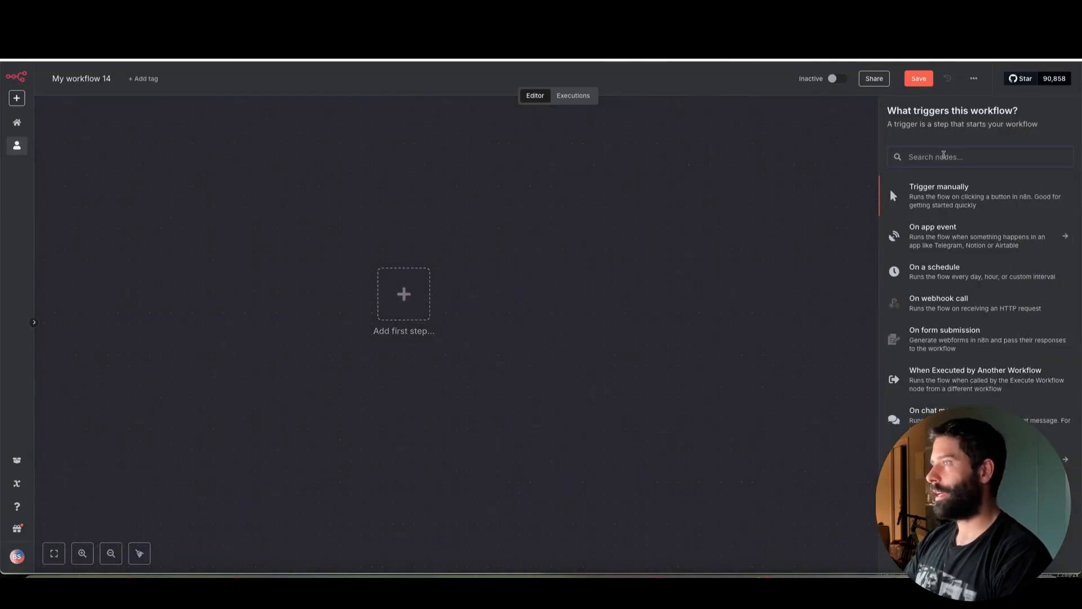
{"action": "type", "text": "chat"}
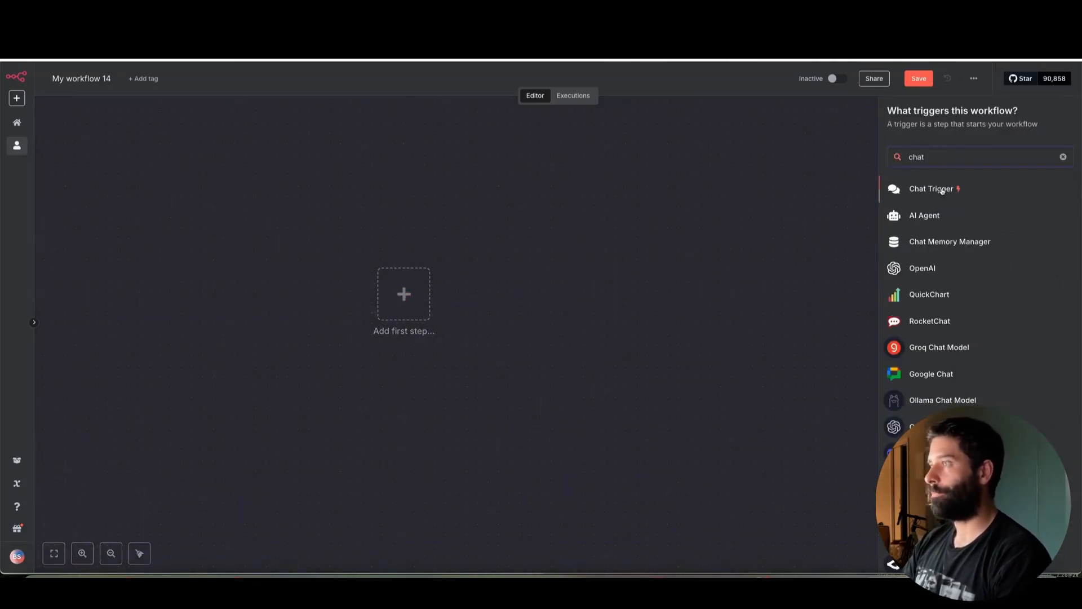
{"action": "left_click", "coordinate": [942, 191]}
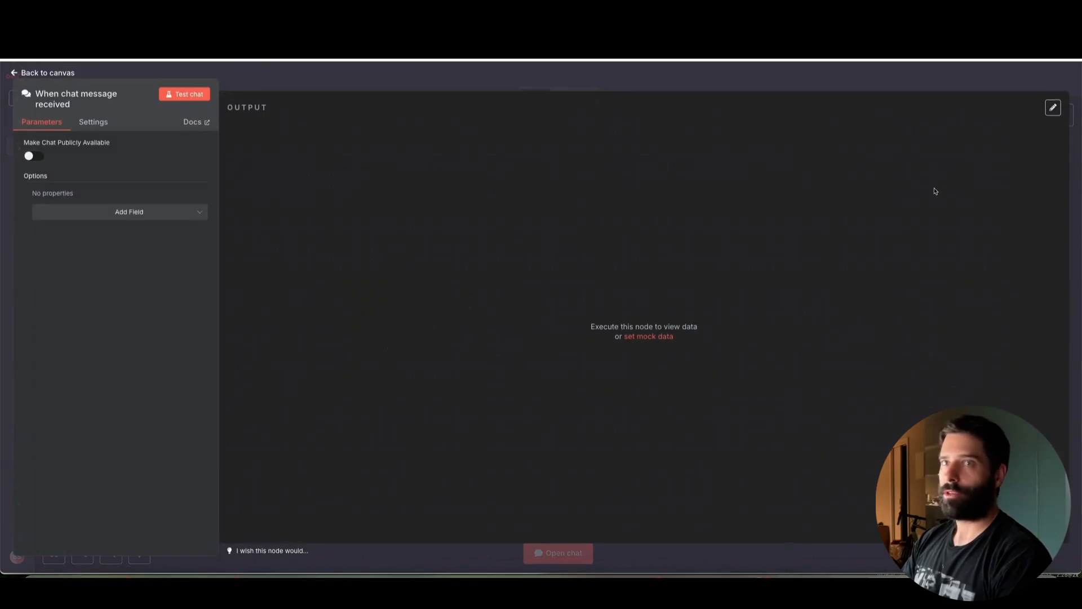
{"action": "left_click", "coordinate": [489, 89]}
{"action": "scroll", "coordinate": [442, 326], "scroll_direction": "right", "scroll_amount": 1}
{"action": "scroll", "coordinate": [442, 325], "scroll_direction": "down", "scroll_amount": 1}
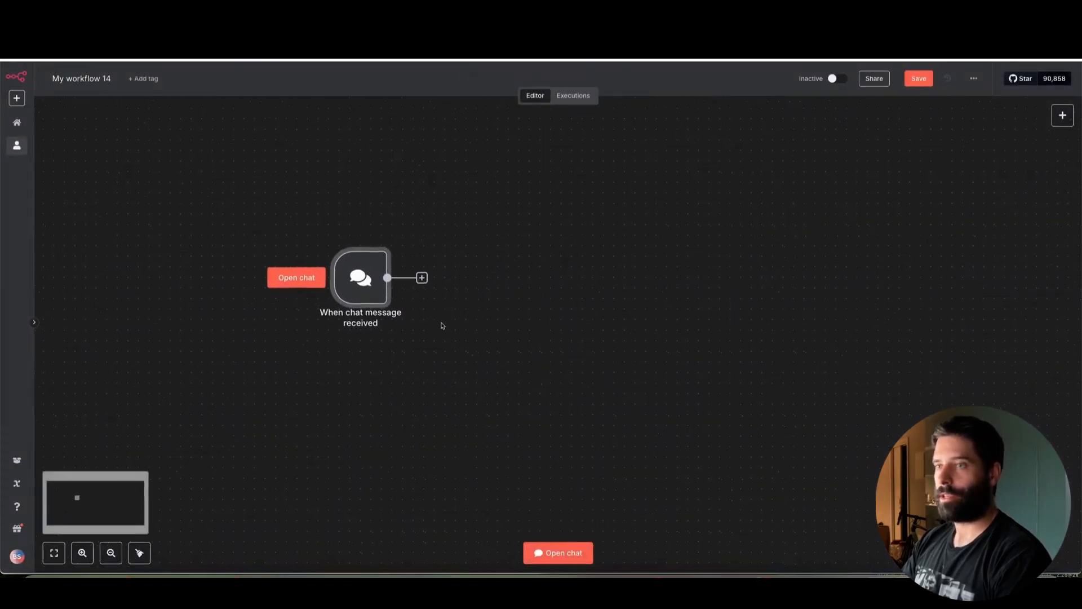
{"action": "scroll", "coordinate": [431, 270], "scroll_direction": "up", "scroll_amount": 3}
{"action": "scroll", "coordinate": [432, 270], "scroll_direction": "down", "scroll_amount": 2}
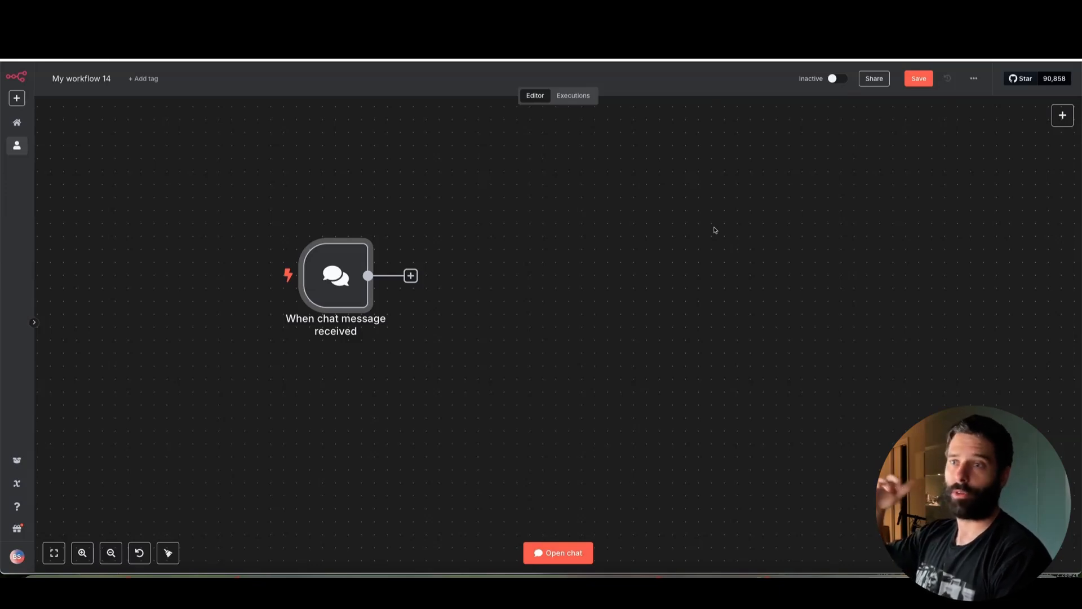
Add an AI Agent node after the chat trigger, keeping its default parameters.
{"action": "left_click", "coordinate": [410, 275]}
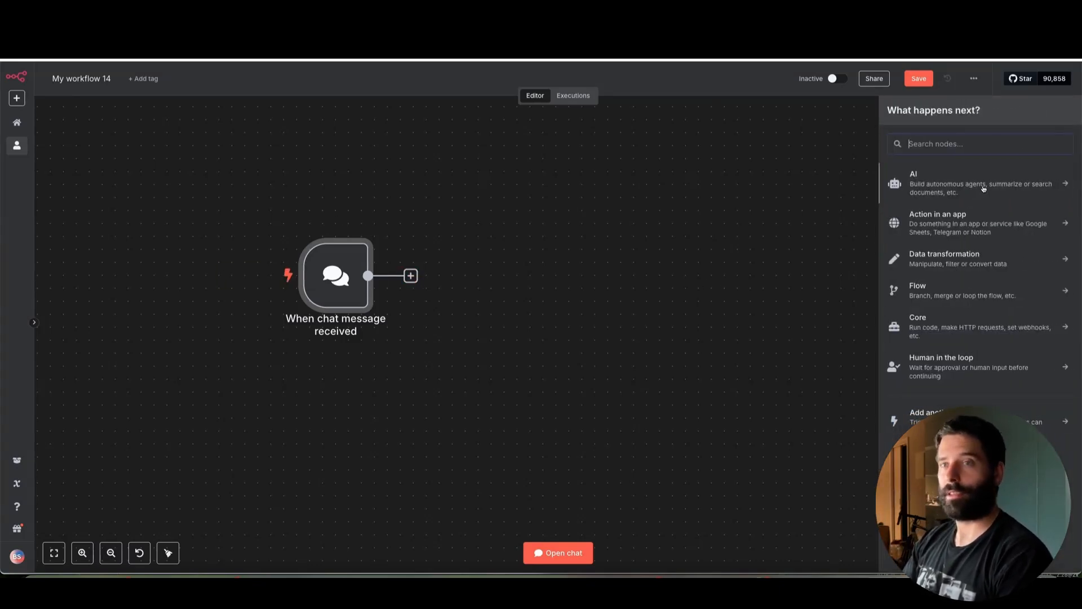
{"action": "mouse_move", "coordinate": [334, 280]}
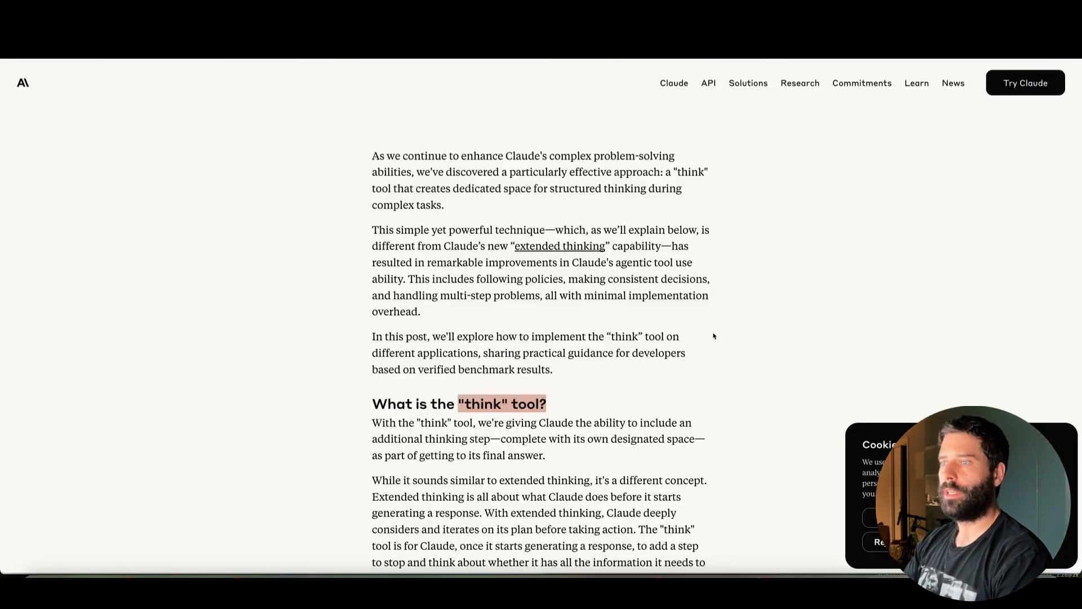
{"action": "scroll", "coordinate": [714, 337], "scroll_direction": "down", "scroll_amount": 6}
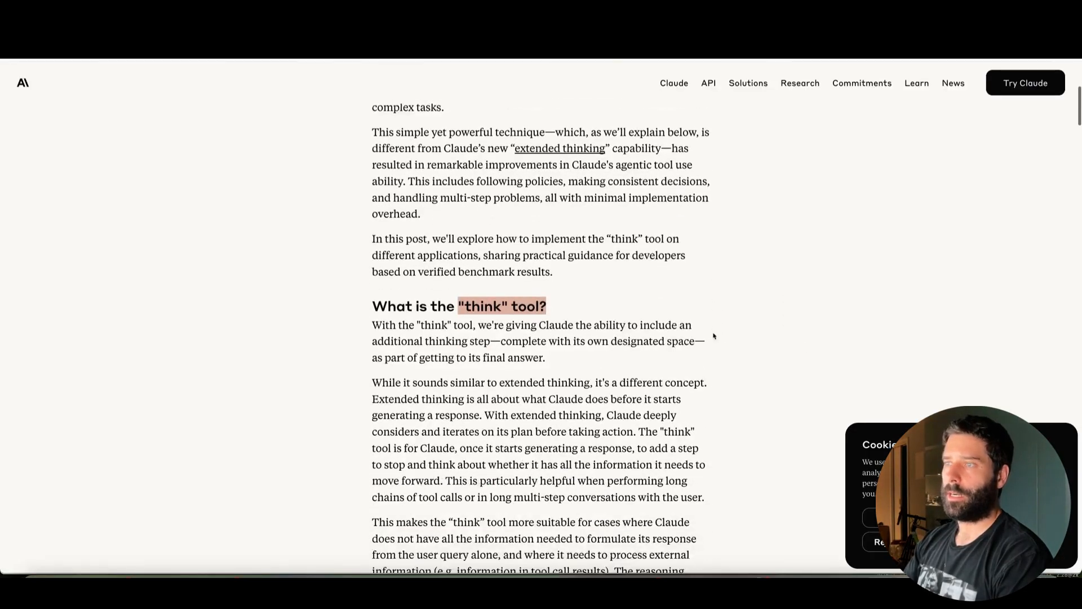
{"action": "scroll", "coordinate": [714, 337], "scroll_direction": "up", "scroll_amount": 5}
{"action": "scroll", "coordinate": [714, 336], "scroll_direction": "up", "scroll_amount": 5}
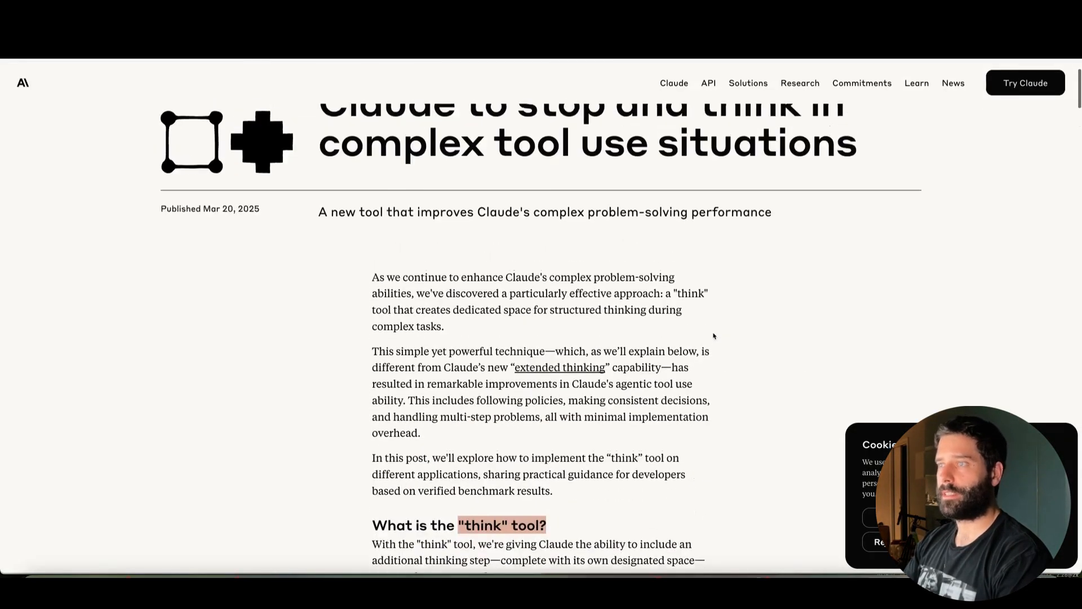
{"action": "scroll", "coordinate": [713, 337], "scroll_direction": "up", "scroll_amount": 2}
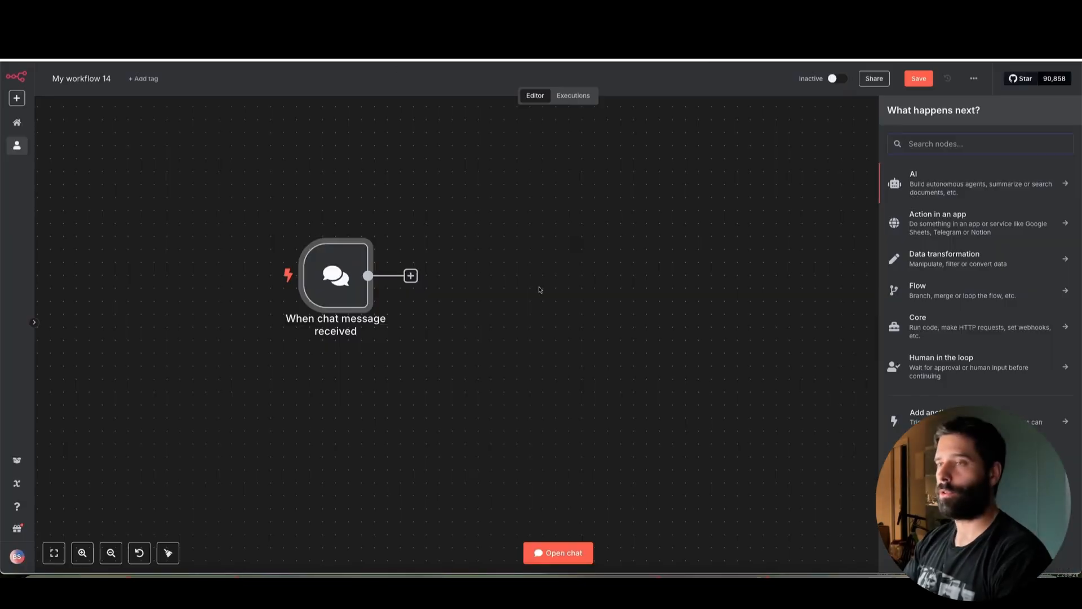
{"action": "scroll", "coordinate": [539, 290], "scroll_direction": "up", "scroll_amount": 2}
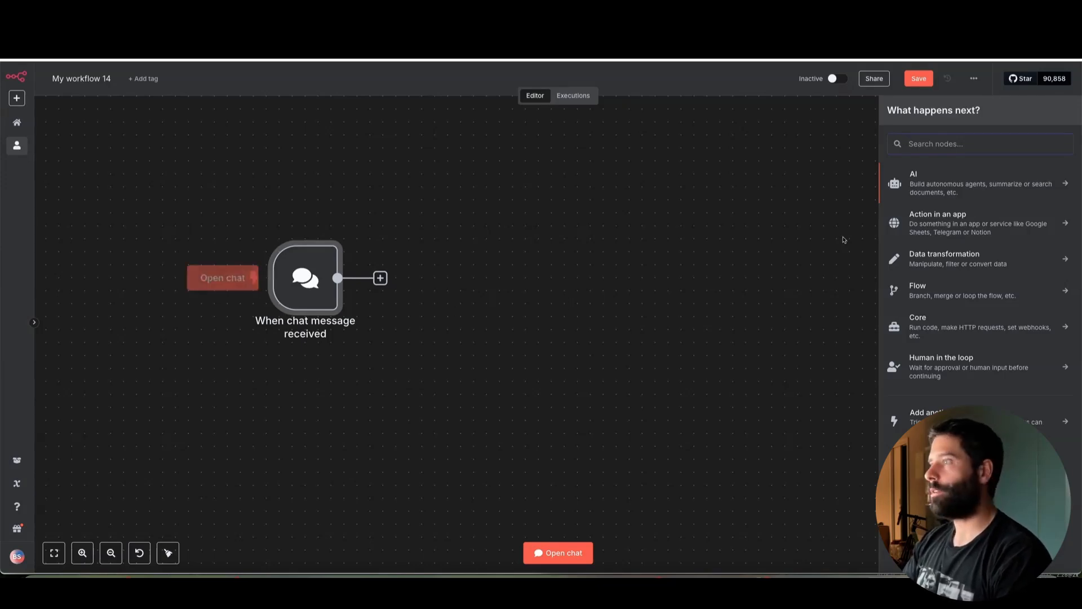
{"action": "left_click", "coordinate": [916, 190]}
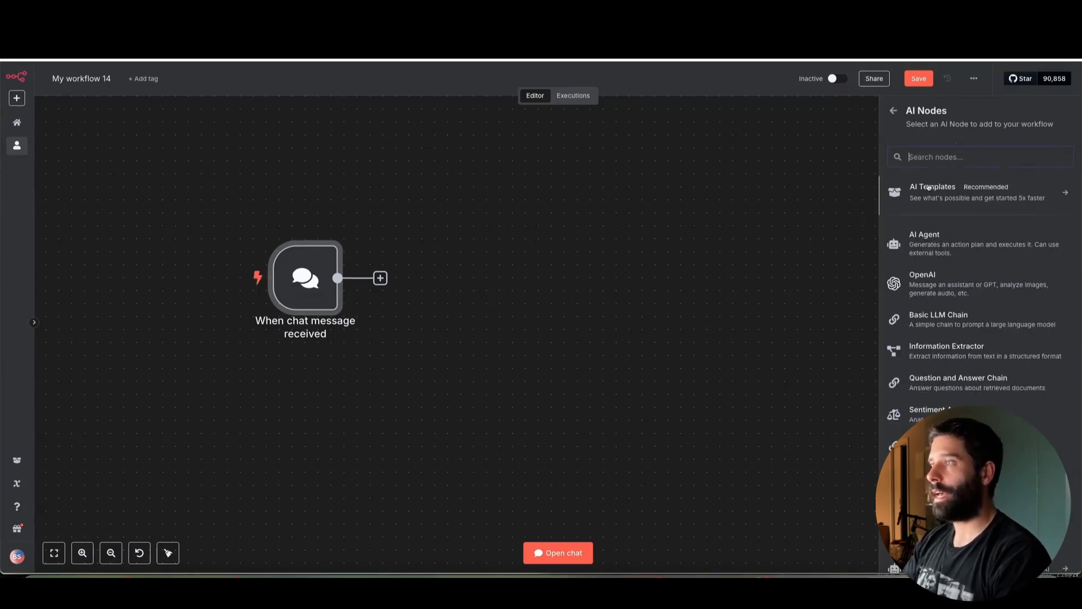
{"action": "left_click", "coordinate": [927, 234]}
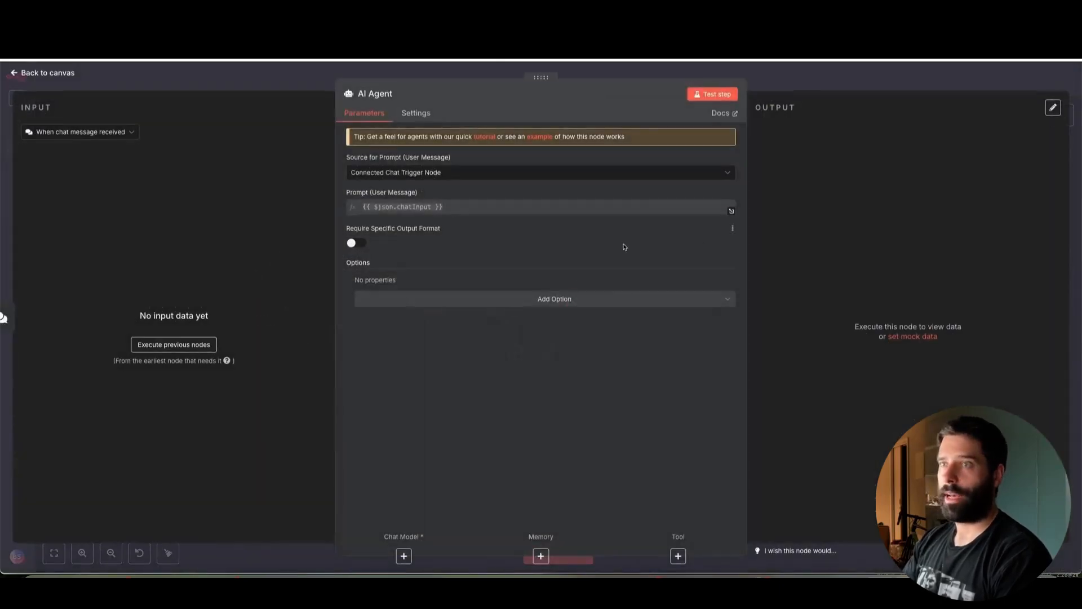
{"action": "key", "text": "Escape"}
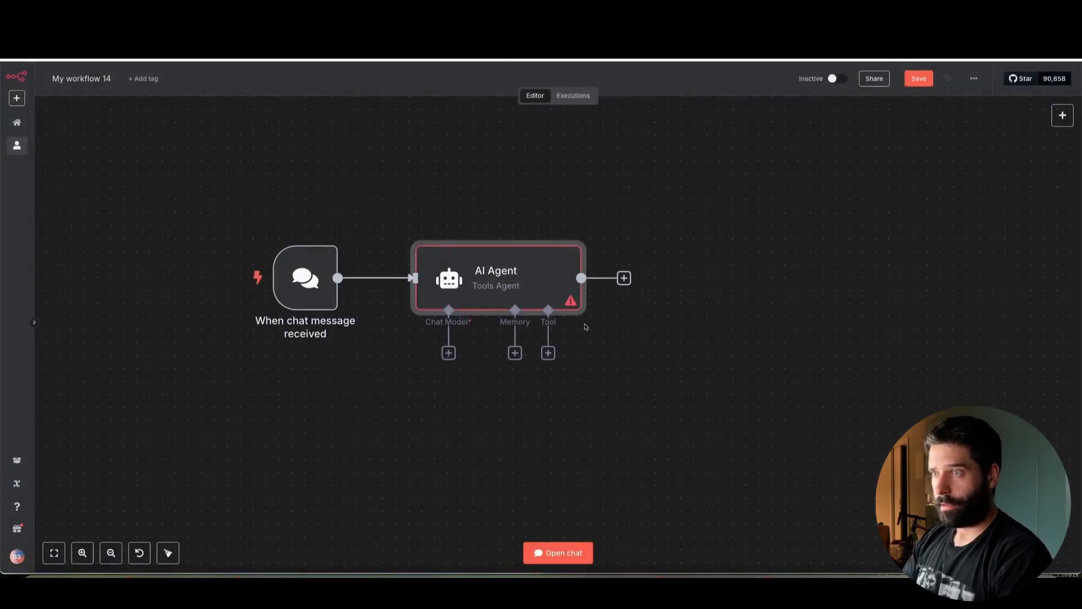
{"action": "scroll", "coordinate": [524, 383], "scroll_direction": "left", "scroll_amount": 1}
{"action": "scroll", "coordinate": [524, 382], "scroll_direction": "up", "scroll_amount": 2}
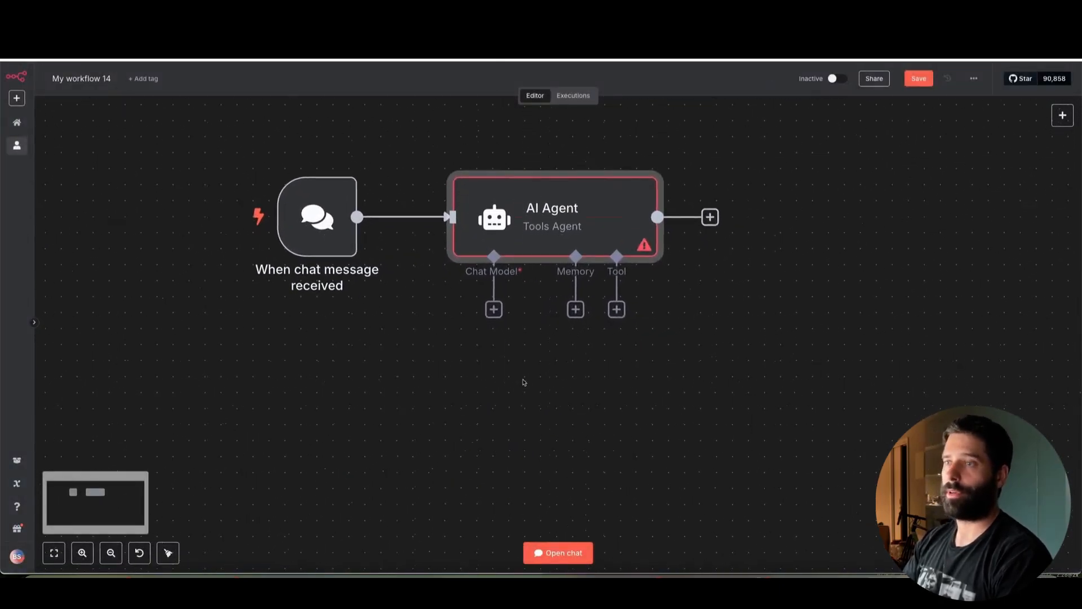
Attach an Anthropic Chat Model to the AI Agent and start creating a new credential for it.
{"action": "left_click", "coordinate": [493, 309]}
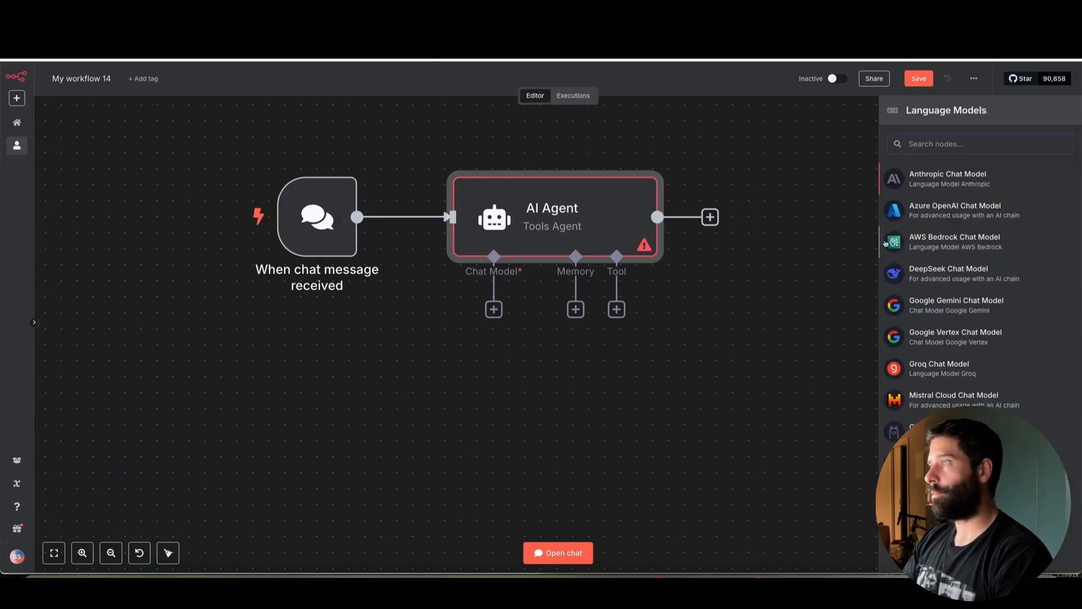
{"action": "left_click", "coordinate": [923, 182]}
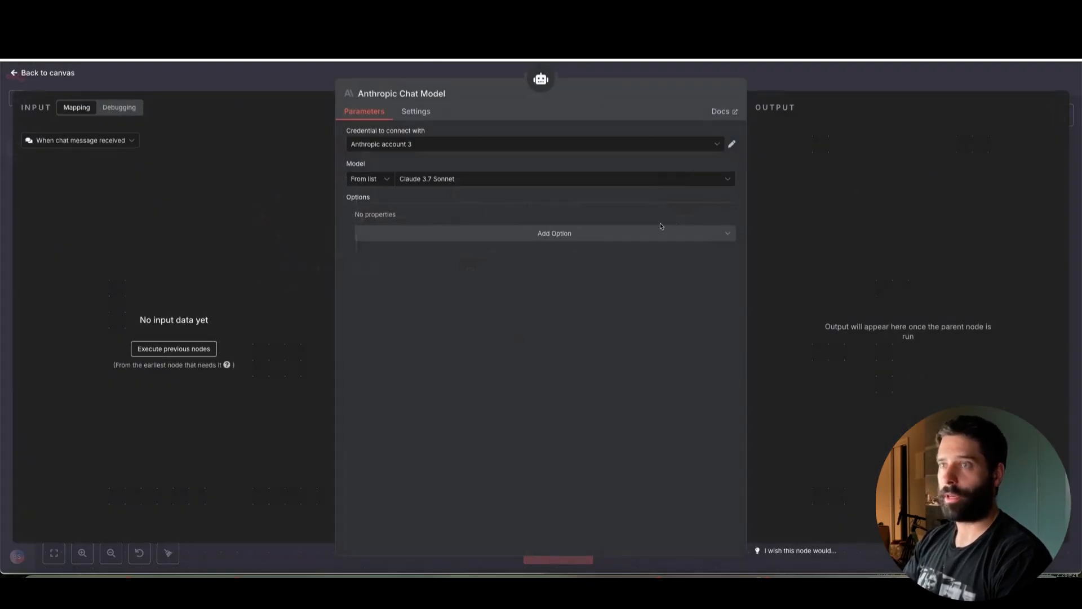
{"action": "left_click", "coordinate": [388, 145]}
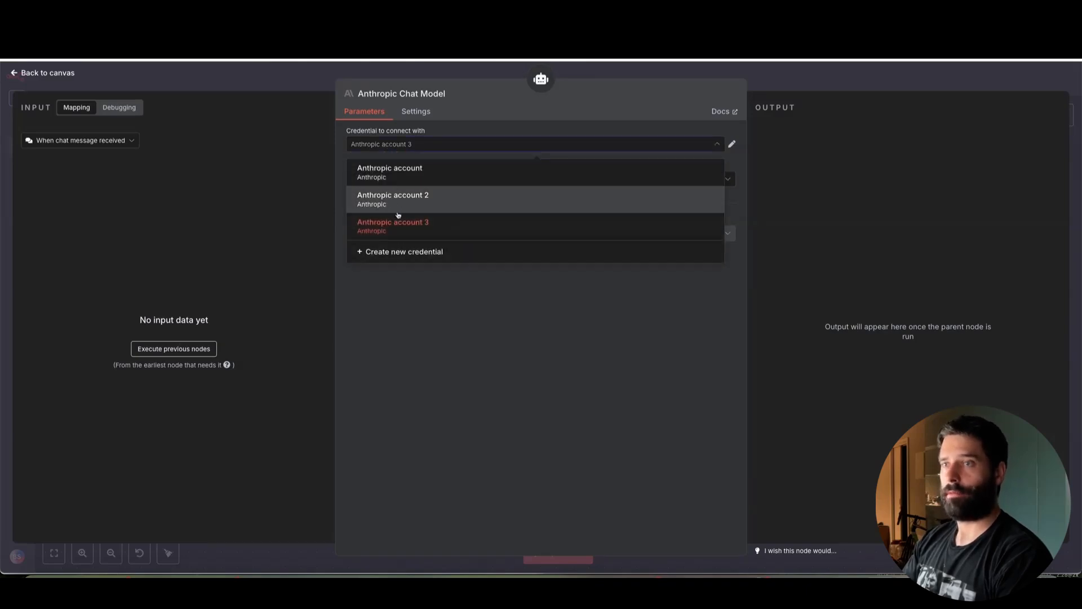
{"action": "left_click", "coordinate": [393, 252]}
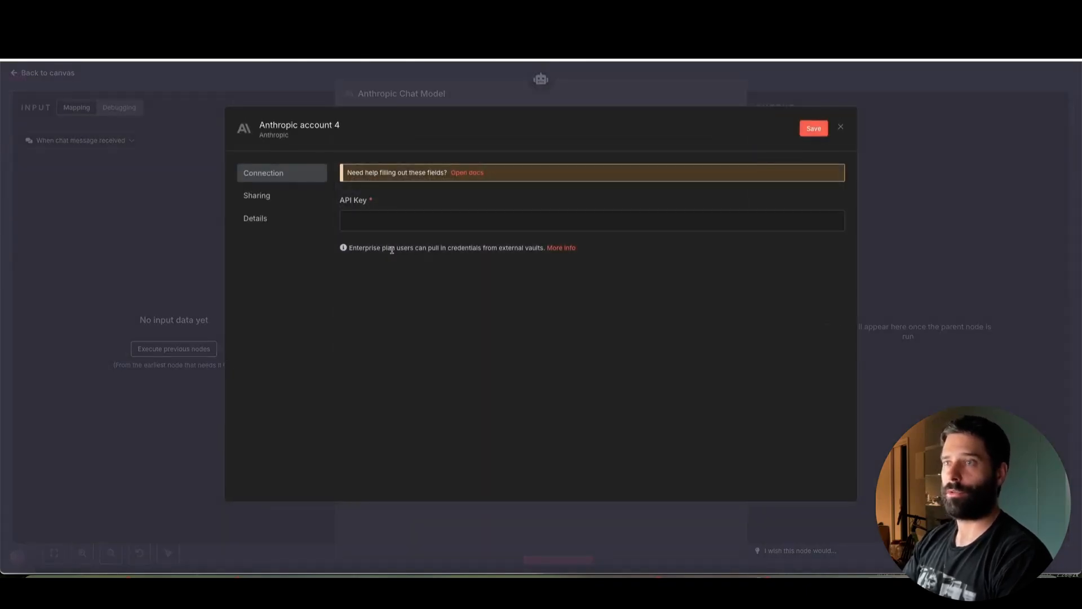
Review n8n's documentation on Anthropic API key credentials and compare the Anthropic Console dashboard with the Claude chat page.
{"action": "left_click", "coordinate": [461, 173]}
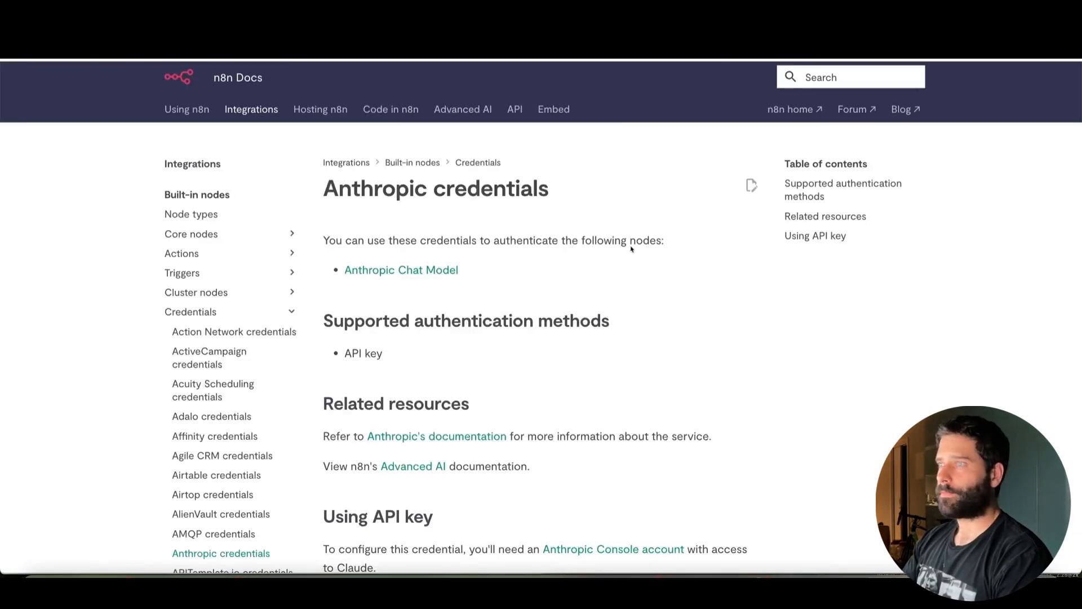
{"action": "scroll", "coordinate": [627, 278], "scroll_direction": "down", "scroll_amount": 5}
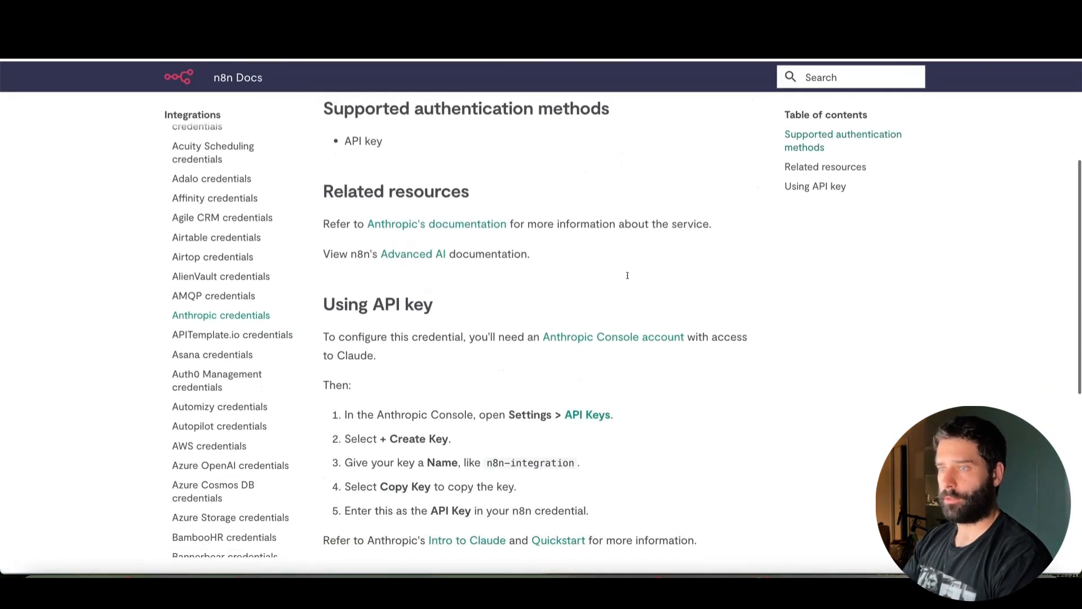
{"action": "mouse_move", "coordinate": [651, 355]}
{"action": "left_mouse_down"}
{"action": "mouse_move", "coordinate": [570, 275]}
{"action": "mouse_move", "coordinate": [623, 274]}
{"action": "left_mouse_up"}
{"action": "left_click", "coordinate": [621, 270]}
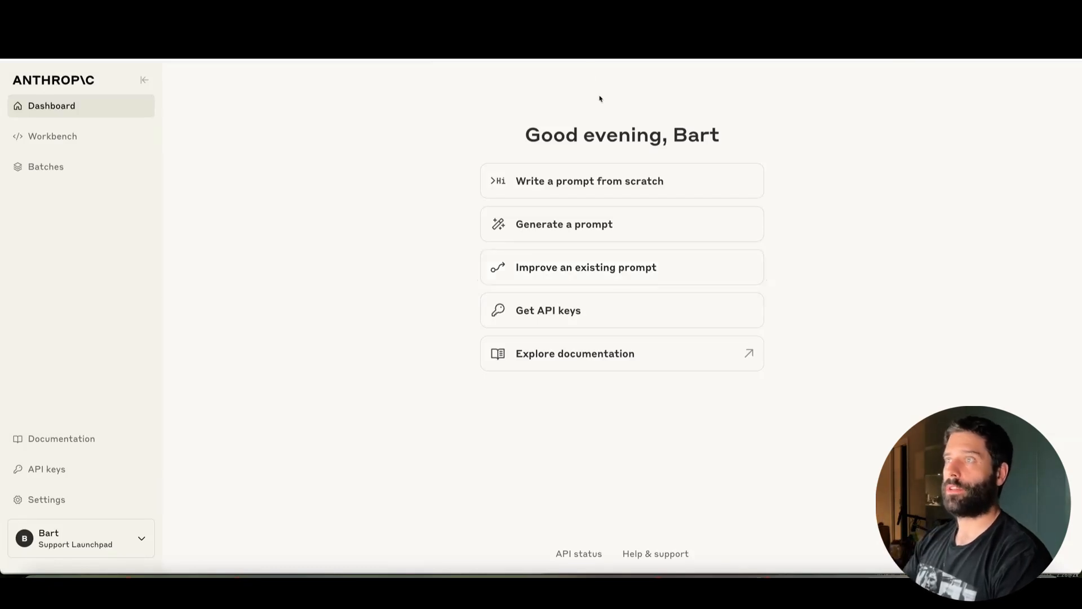
{"action": "key", "text": "ctrl+Tab"}
{"action": "left_click_drag", "start_coordinate": [817, 83], "coordinate": [587, 309]}
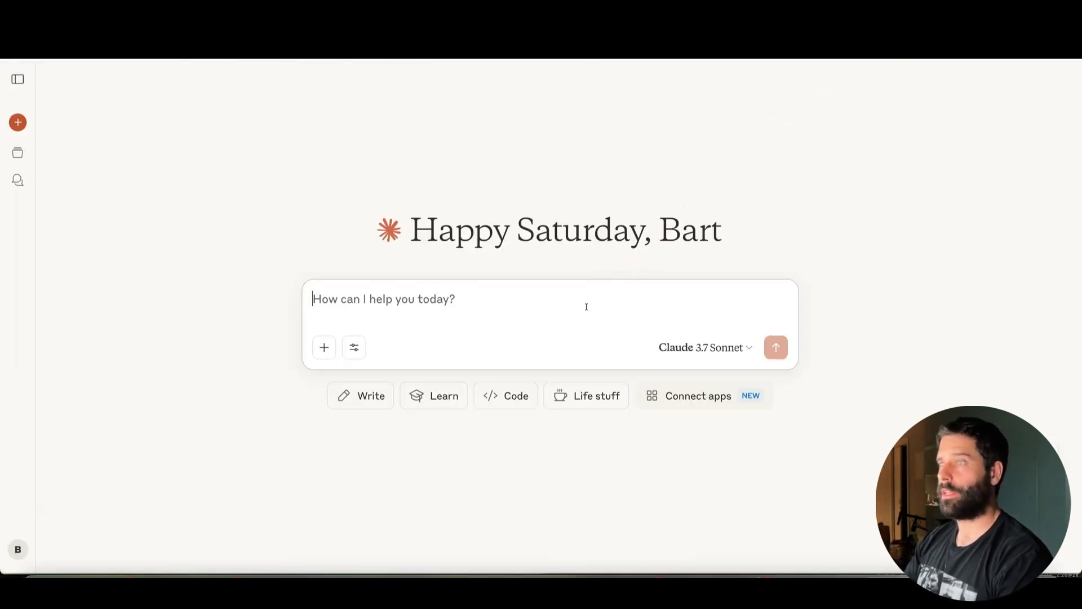
{"action": "key", "text": "ctrl+shift+Tab"}
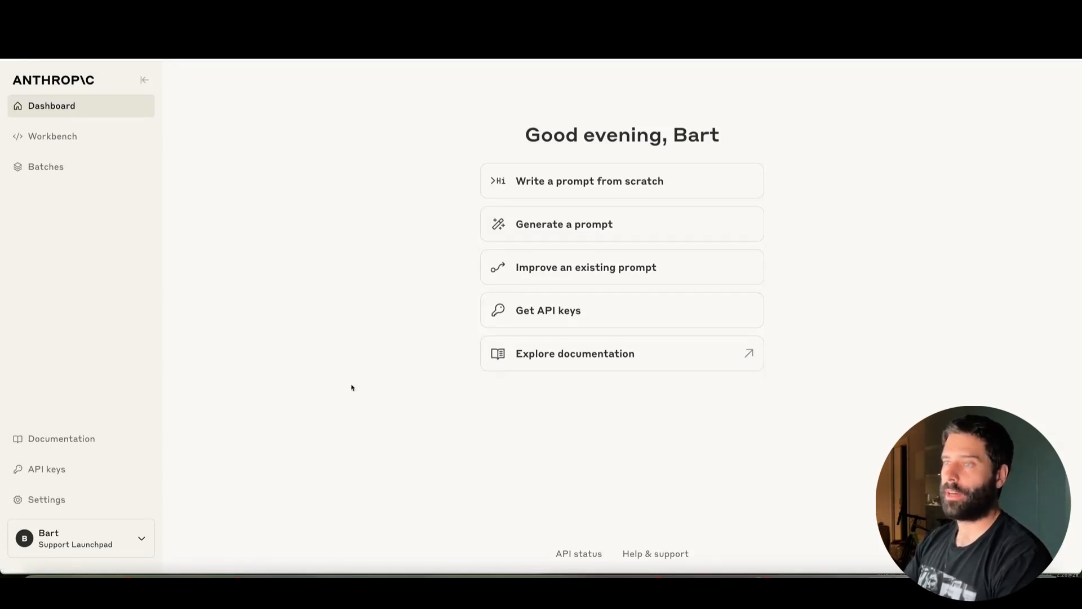
Create an Anthropic API key in the Default workspace, named with the owner's first name plus "-n8n", and copy the key.
{"action": "left_click", "coordinate": [521, 313]}
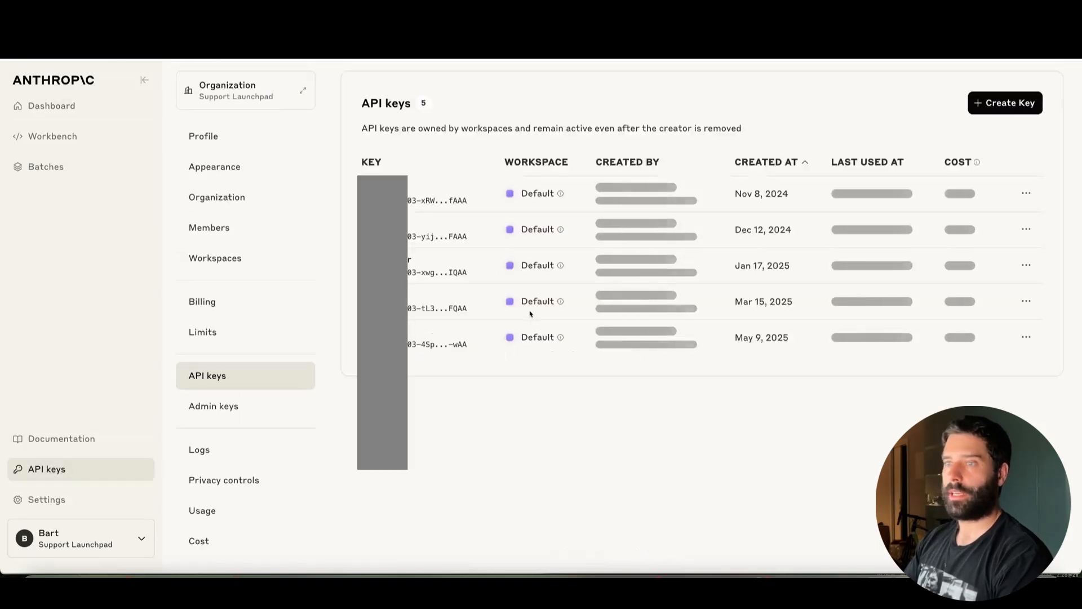
{"action": "left_click", "coordinate": [1004, 106]}
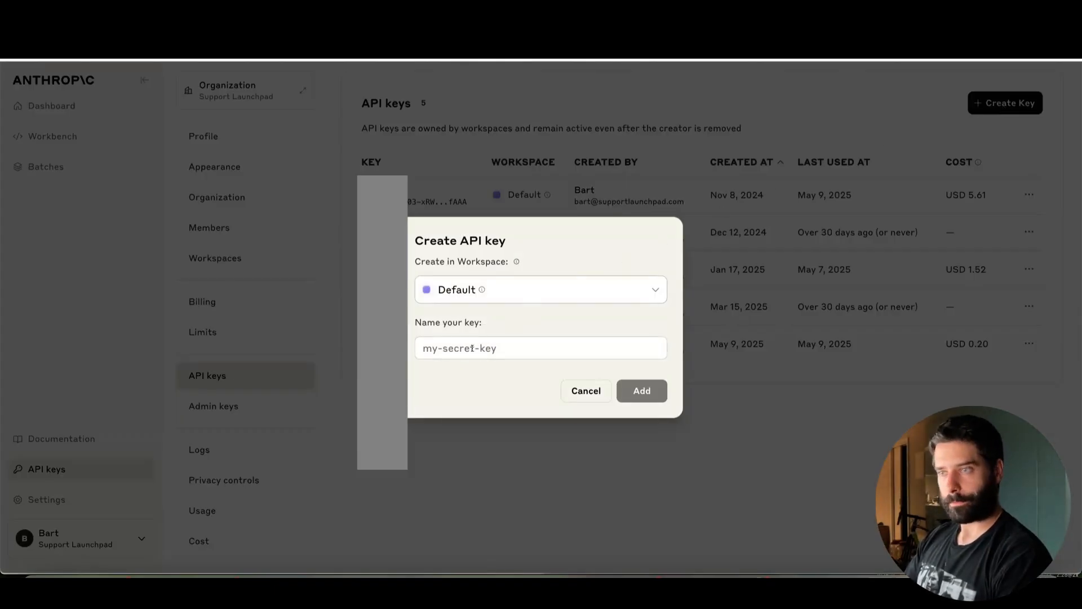
{"action": "left_click", "coordinate": [472, 349]}
{"action": "type", "text": "bart-n"}
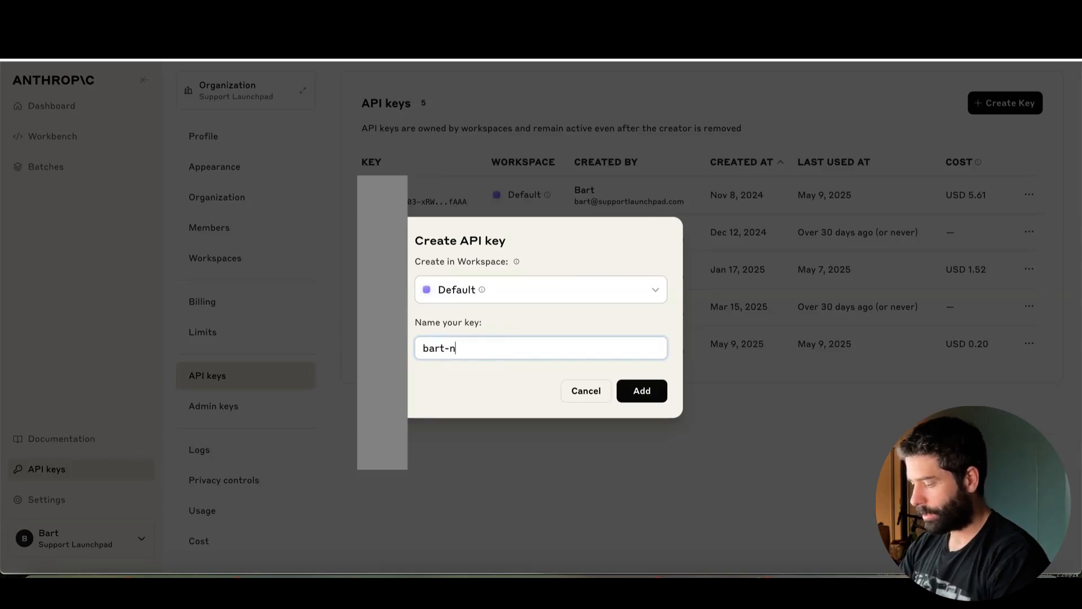
{"action": "type", "text": "8n"}
{"action": "key", "text": "Return"}
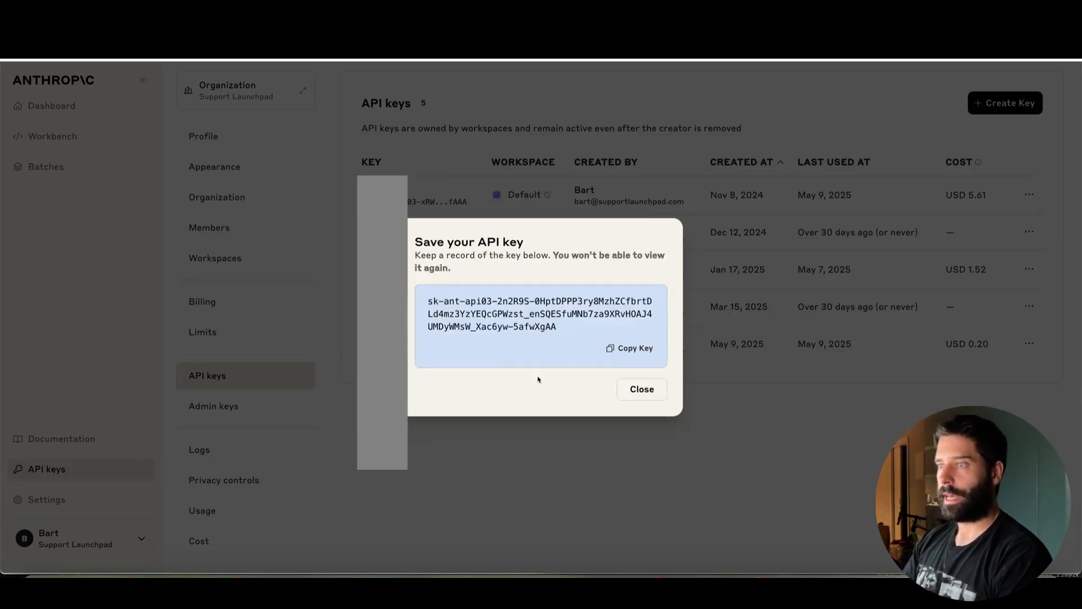
{"action": "left_click", "coordinate": [632, 347]}
{"action": "left_click", "coordinate": [635, 389]}
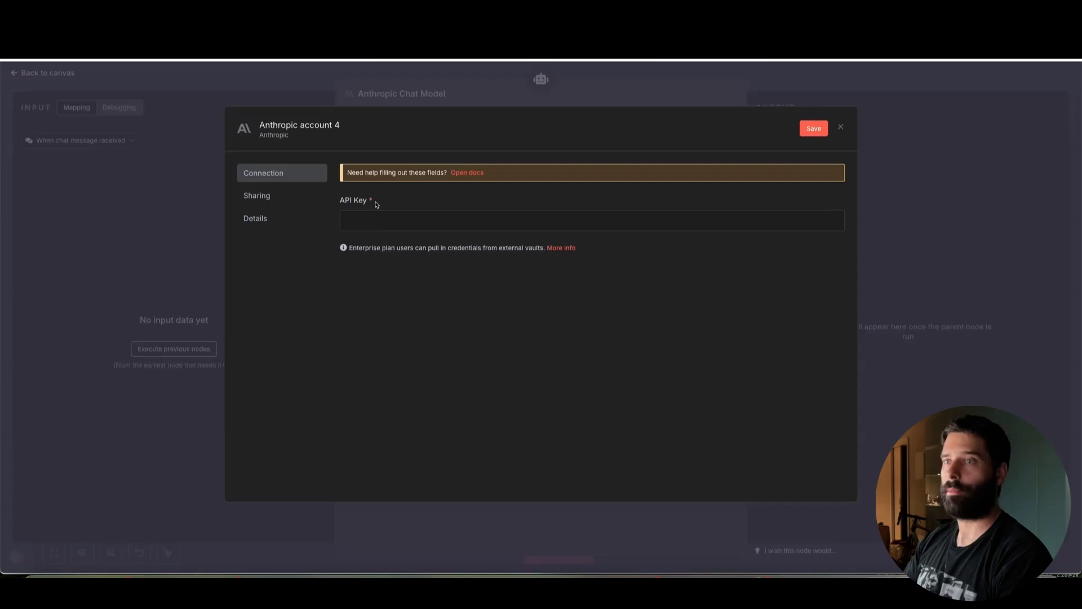
Paste the API key into the new Anthropic credential in n8n, save it and close the credential dialog.
{"action": "left_click", "coordinate": [375, 222]}
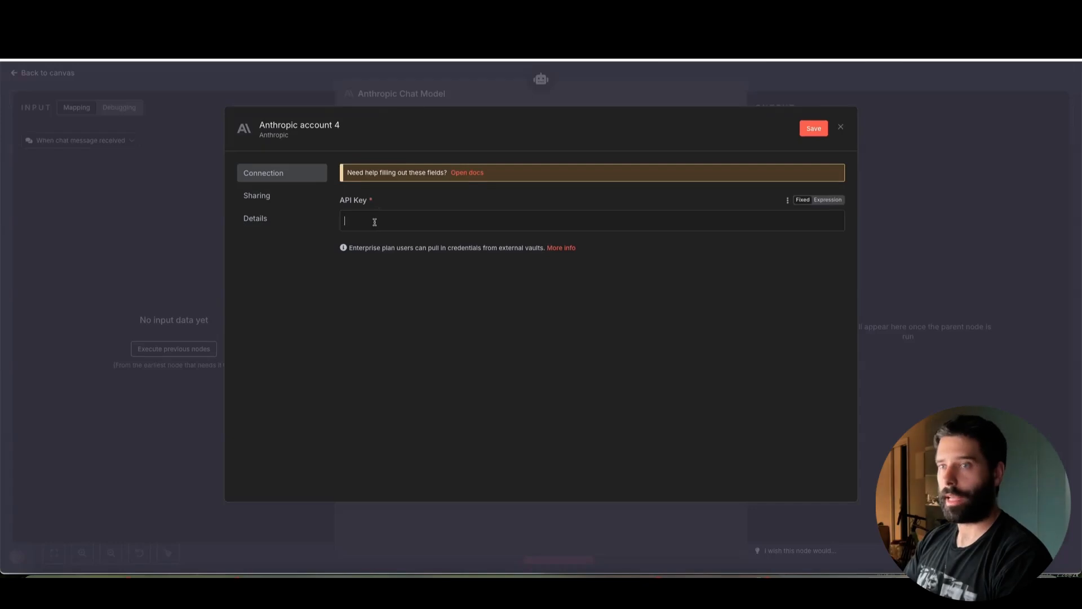
{"action": "key", "text": "ctrl+v"}
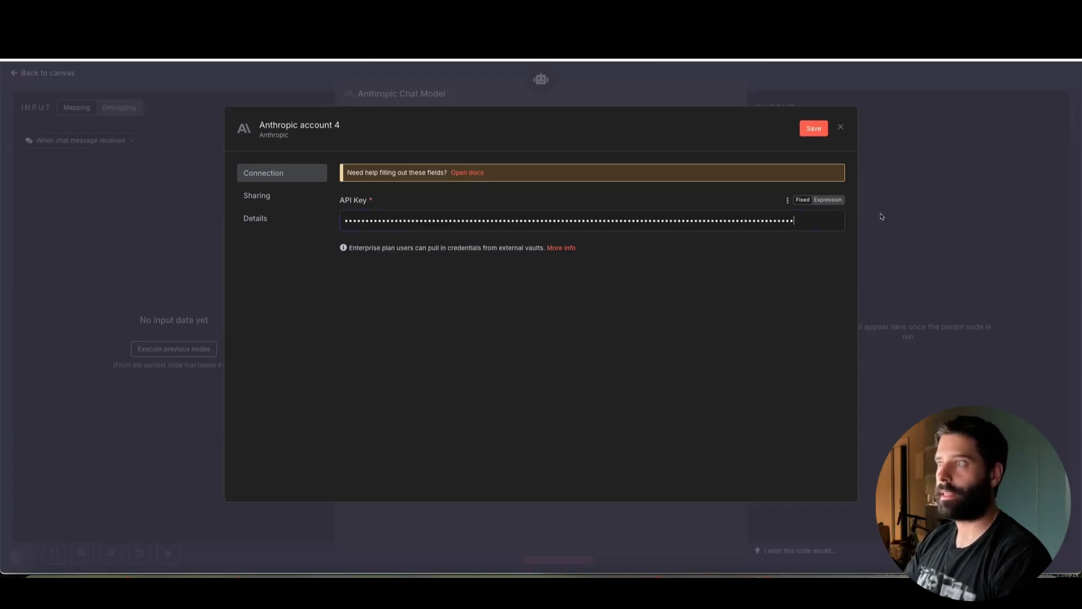
{"action": "left_click", "coordinate": [813, 129]}
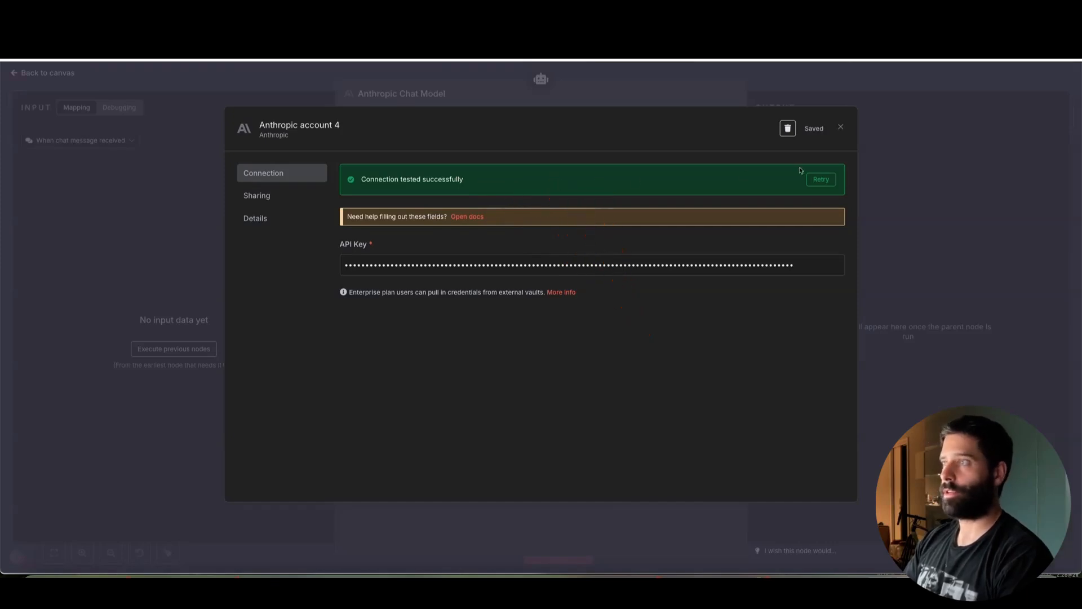
{"action": "left_click", "coordinate": [841, 128]}
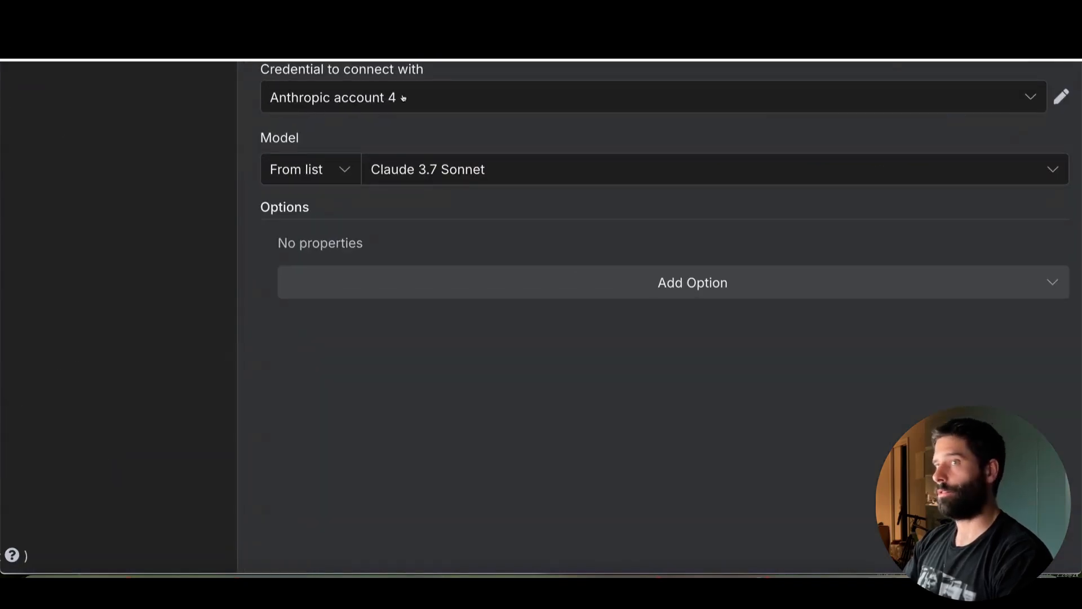
Keep Claude 3.7 Sonnet as the chat model and move the Anthropic Chat Model node slightly left below the AI Agent.
{"action": "left_click", "coordinate": [447, 169]}
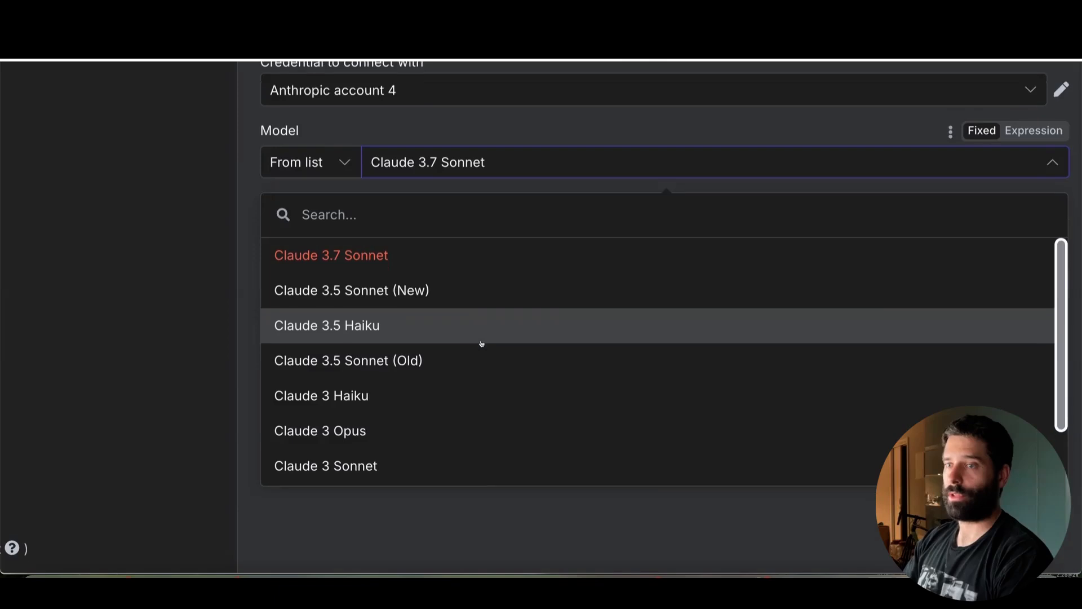
{"action": "scroll", "coordinate": [481, 344], "scroll_direction": "down", "scroll_amount": 1}
{"action": "scroll", "coordinate": [481, 343], "scroll_direction": "up", "scroll_amount": 2}
{"action": "left_click", "coordinate": [402, 315]}
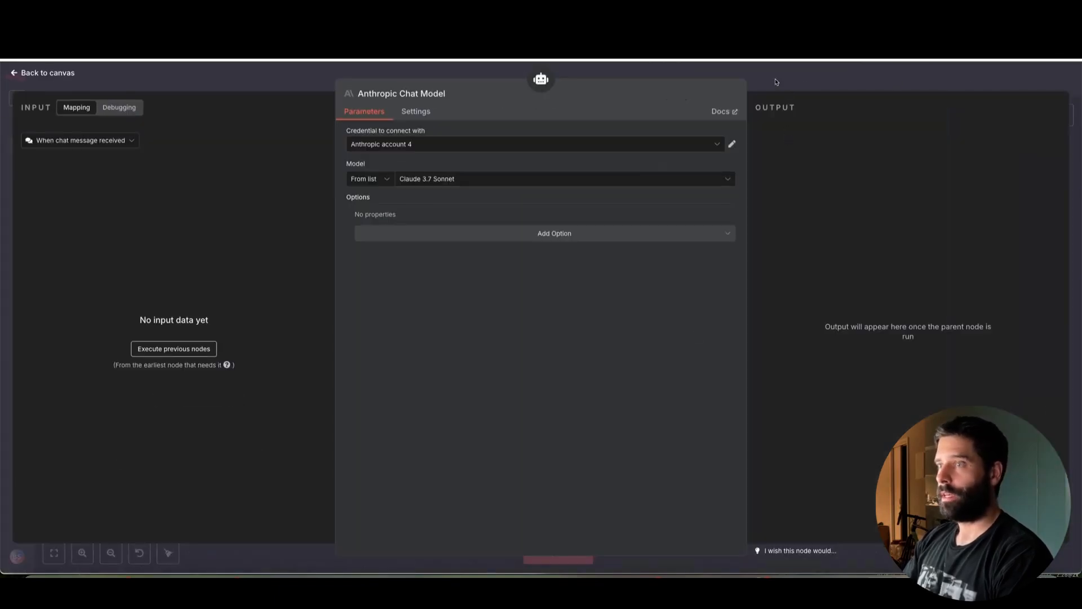
{"action": "key", "text": "Escape"}
{"action": "left_click_drag", "start_coordinate": [532, 378], "coordinate": [467, 378]}
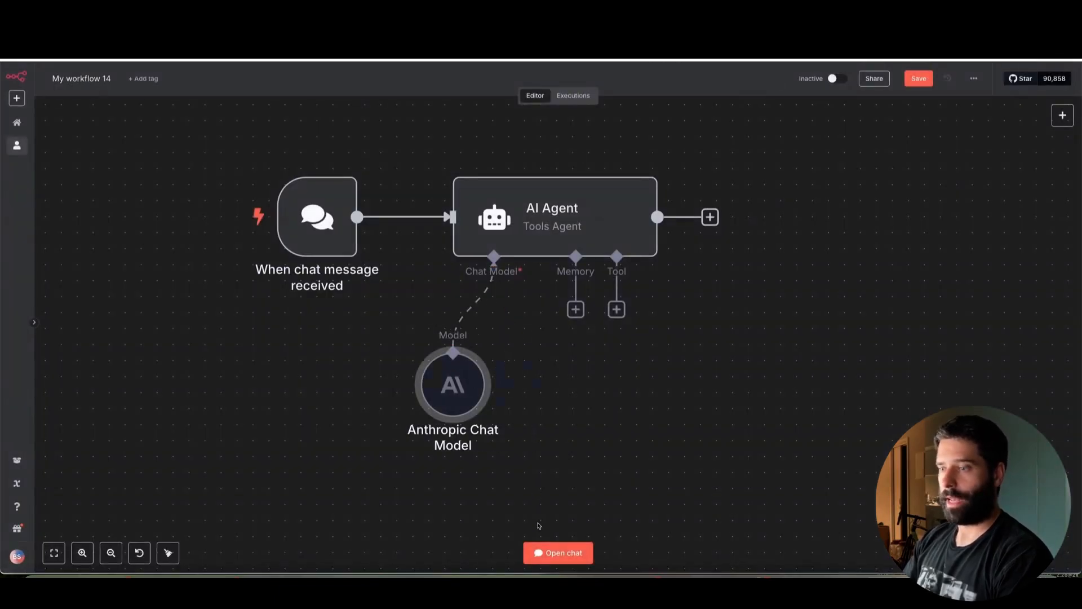
Test the agent by sending "hi there" in the workflow chat, read its reply, and close the chat.
{"action": "left_click", "coordinate": [544, 553]}
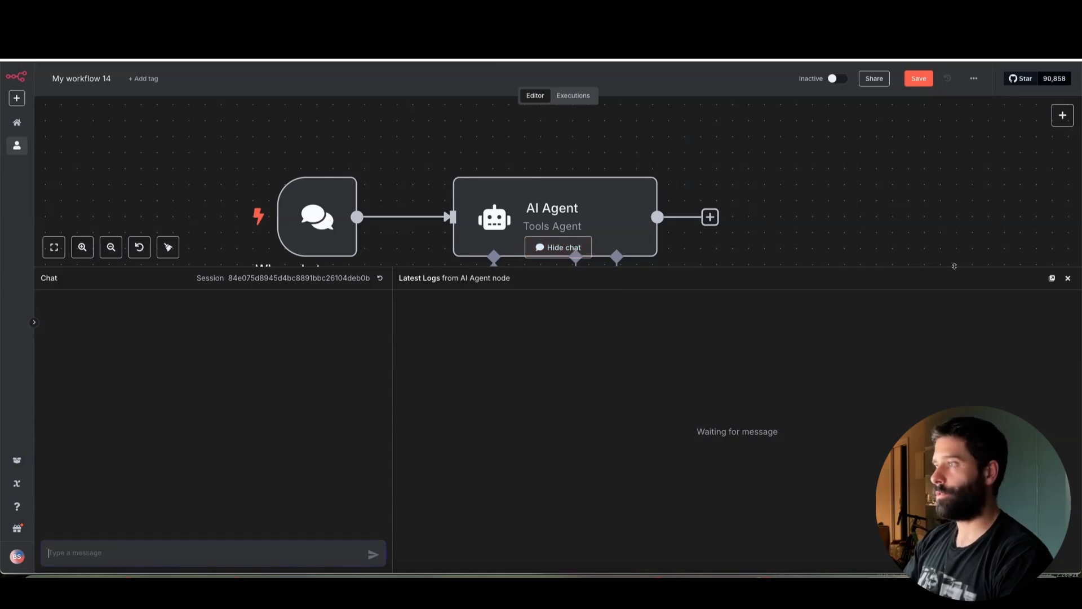
{"action": "left_click_drag", "start_coordinate": [955, 266], "coordinate": [924, 398]}
{"action": "scroll", "coordinate": [502, 183], "scroll_direction": "left", "scroll_amount": 2}
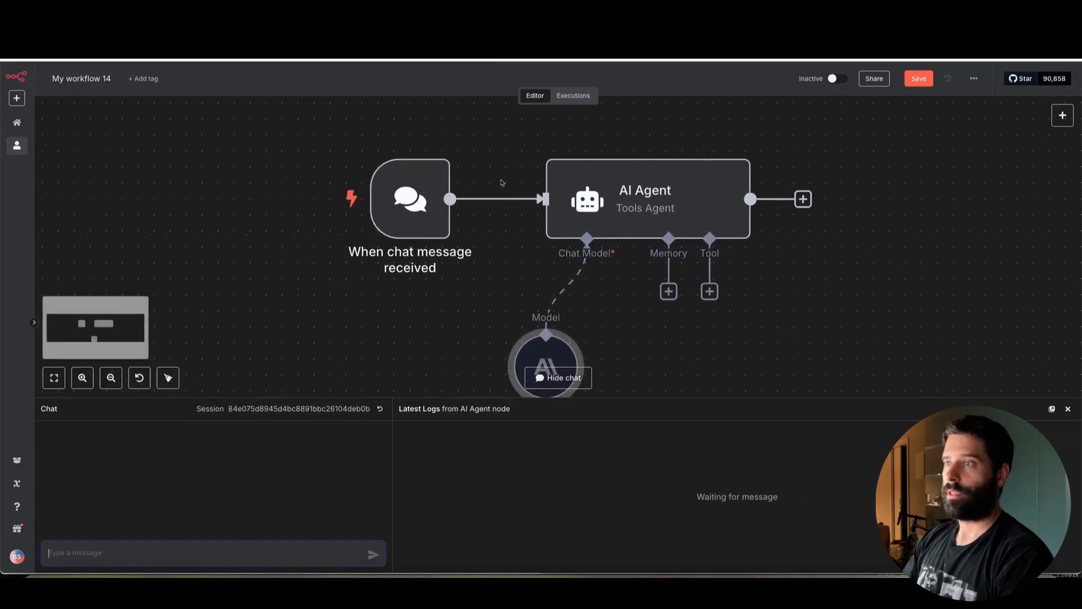
{"action": "scroll", "coordinate": [502, 183], "scroll_direction": "left", "scroll_amount": 3}
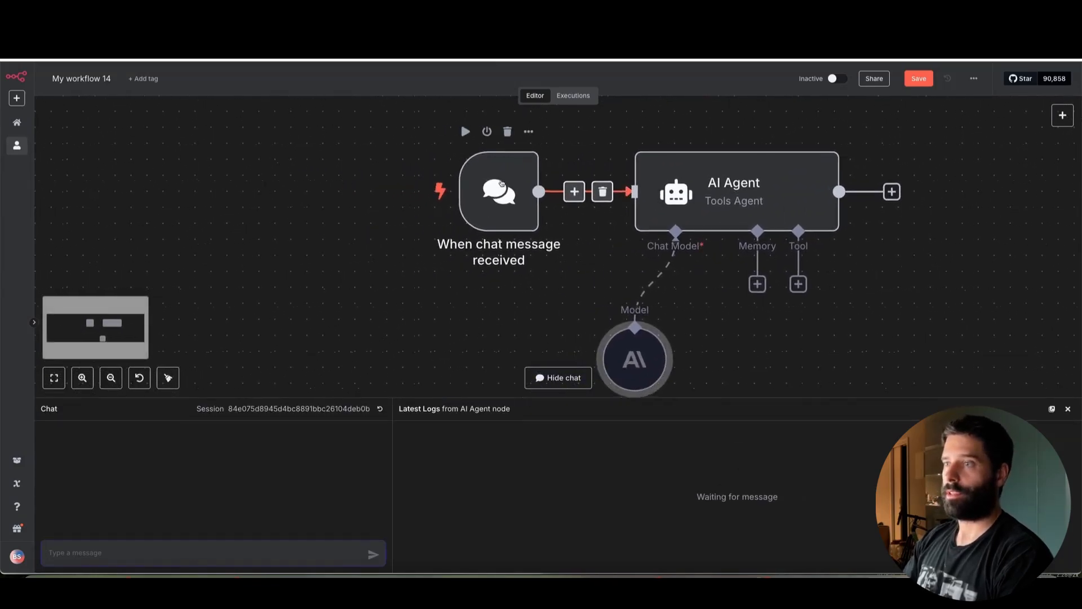
{"action": "left_click", "coordinate": [177, 550]}
{"action": "type", "text": "hi there"}
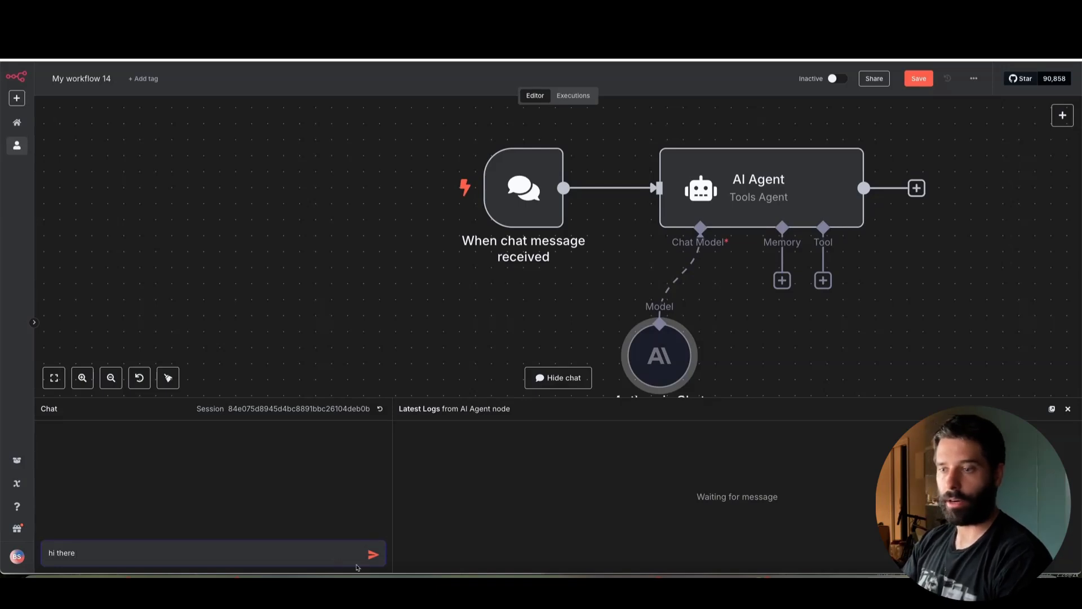
{"action": "left_click", "coordinate": [373, 554]}
{"action": "mouse_move", "coordinate": [590, 317]}
{"action": "left_mouse_down"}
{"action": "mouse_move", "coordinate": [581, 300]}
{"action": "mouse_move", "coordinate": [591, 194]}
{"action": "mouse_move", "coordinate": [707, 188]}
{"action": "mouse_move", "coordinate": [637, 254]}
{"action": "mouse_move", "coordinate": [653, 357]}
{"action": "left_mouse_up"}
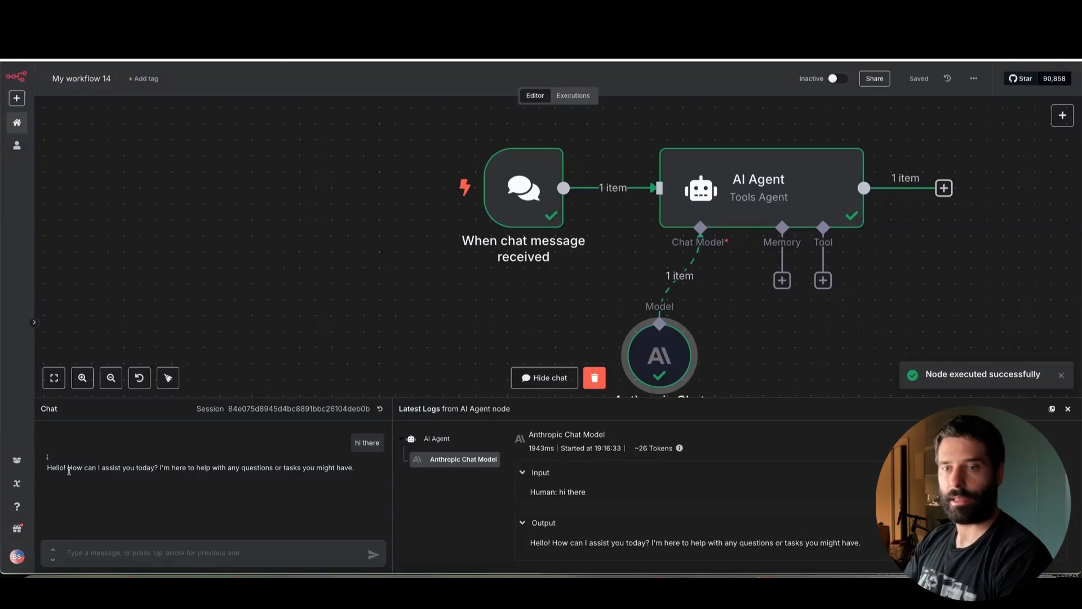
{"action": "left_click_drag", "start_coordinate": [56, 468], "coordinate": [272, 467]}
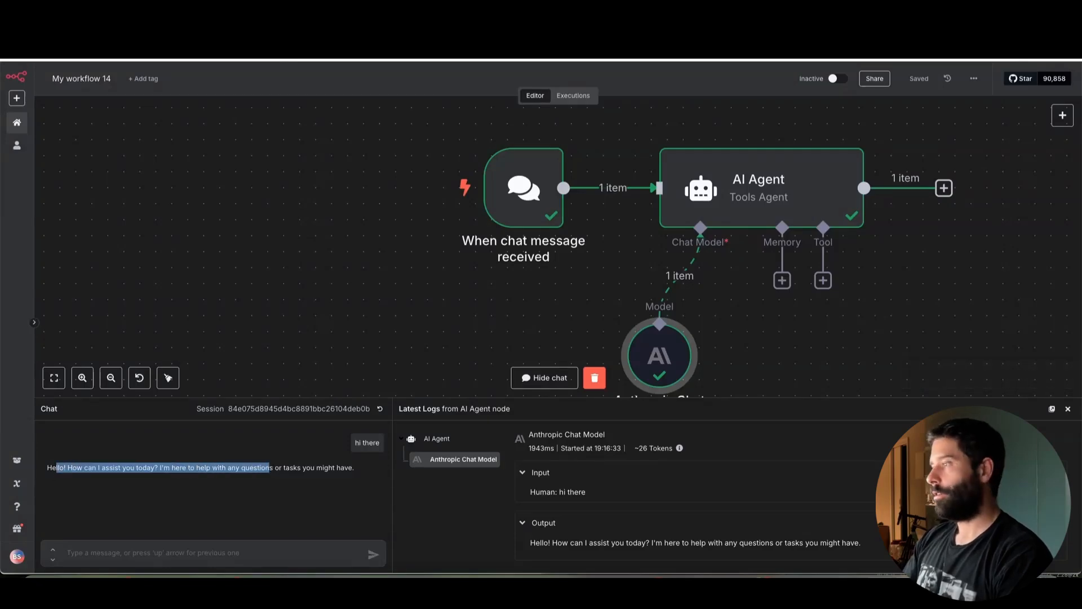
{"action": "left_click", "coordinate": [1067, 409]}
Attach a Simple Memory node to the AI Agent, keeping the connected chat trigger session and context window length of 5.
{"action": "scroll", "coordinate": [839, 322], "scroll_direction": "right", "scroll_amount": 5}
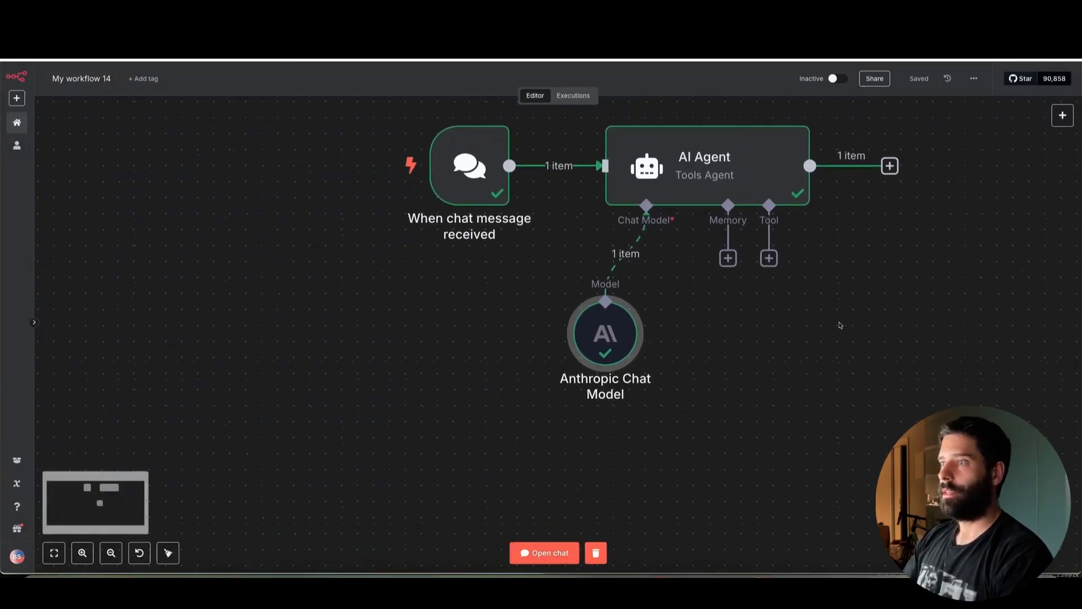
{"action": "scroll", "coordinate": [736, 262], "scroll_direction": "right", "scroll_amount": 2}
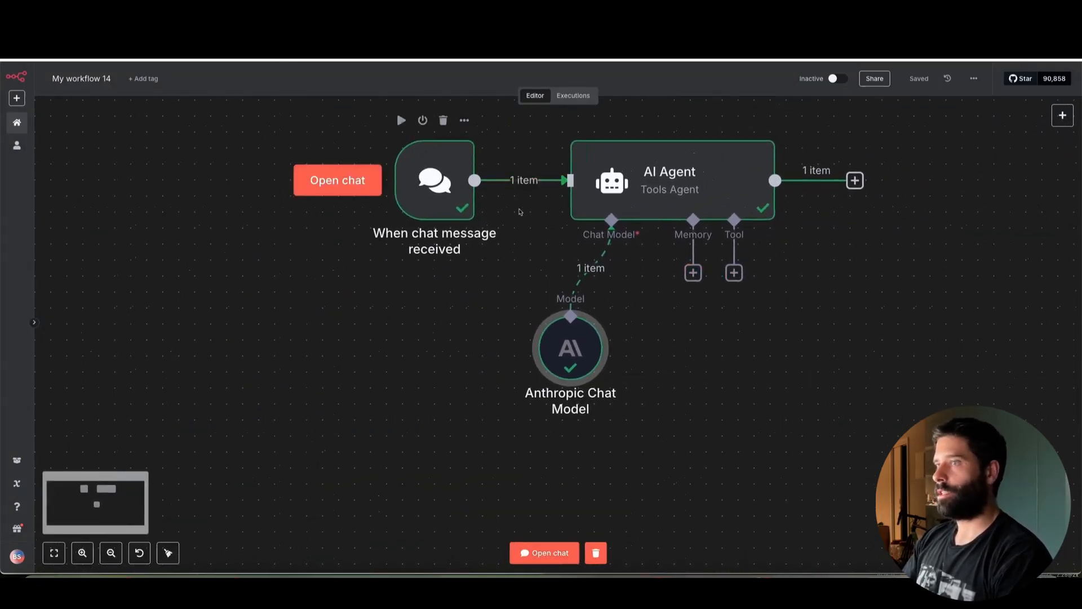
{"action": "left_click", "coordinate": [694, 275]}
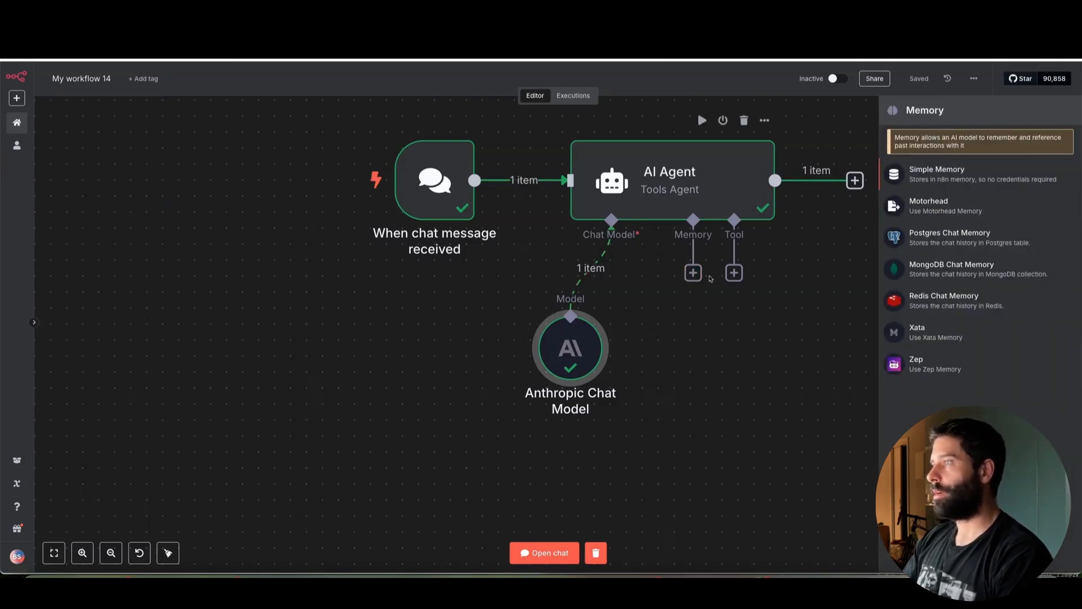
{"action": "left_click", "coordinate": [938, 176]}
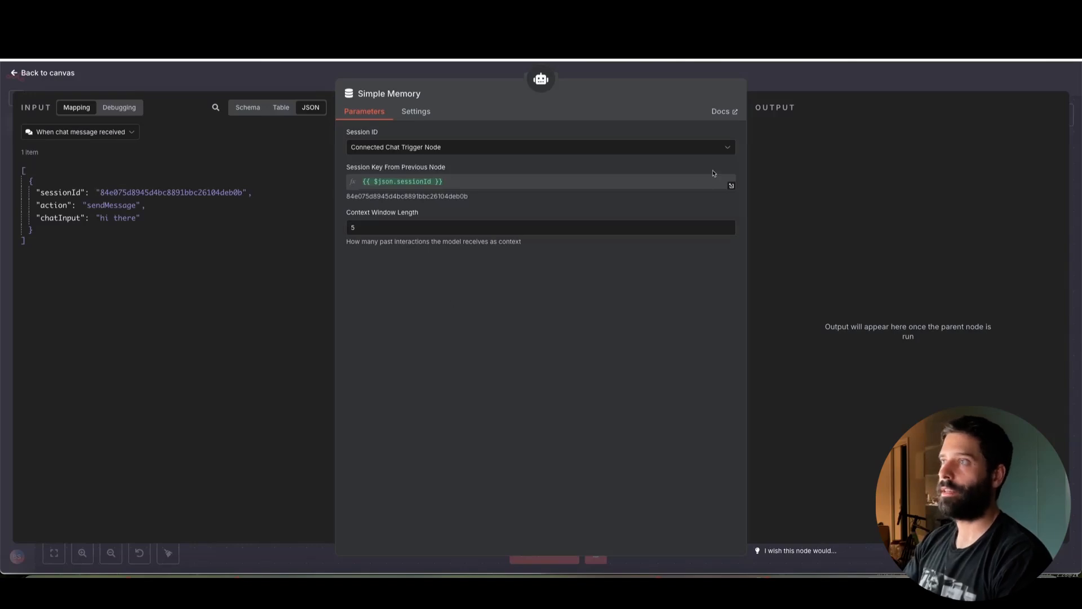
{"action": "left_click", "coordinate": [791, 85]}
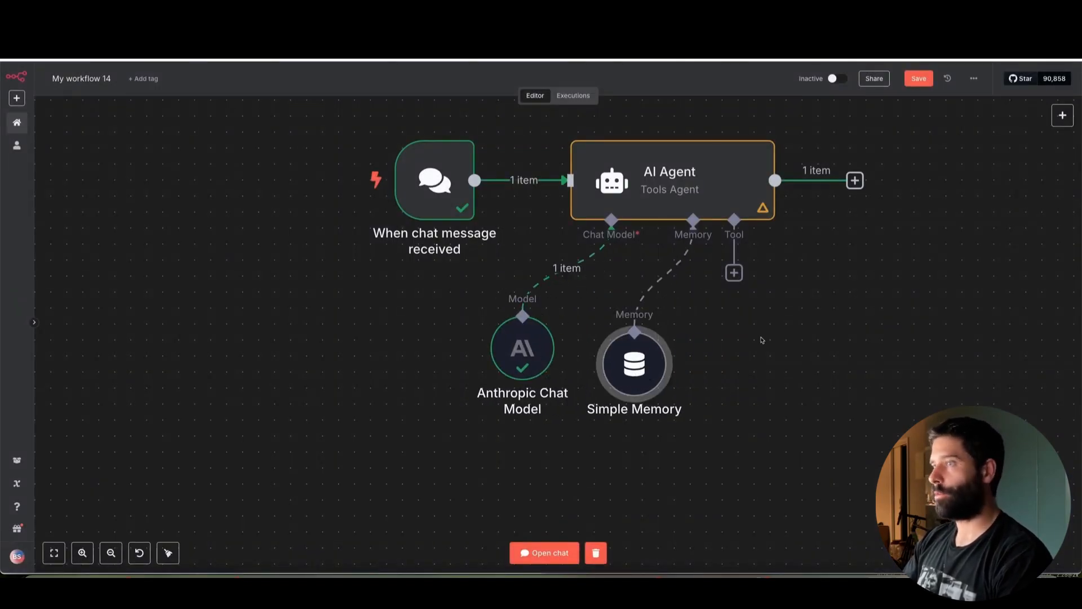
Attach an HTTP Request Tool to the AI Agent, leaving its parameters at their defaults.
{"action": "left_click", "coordinate": [733, 274]}
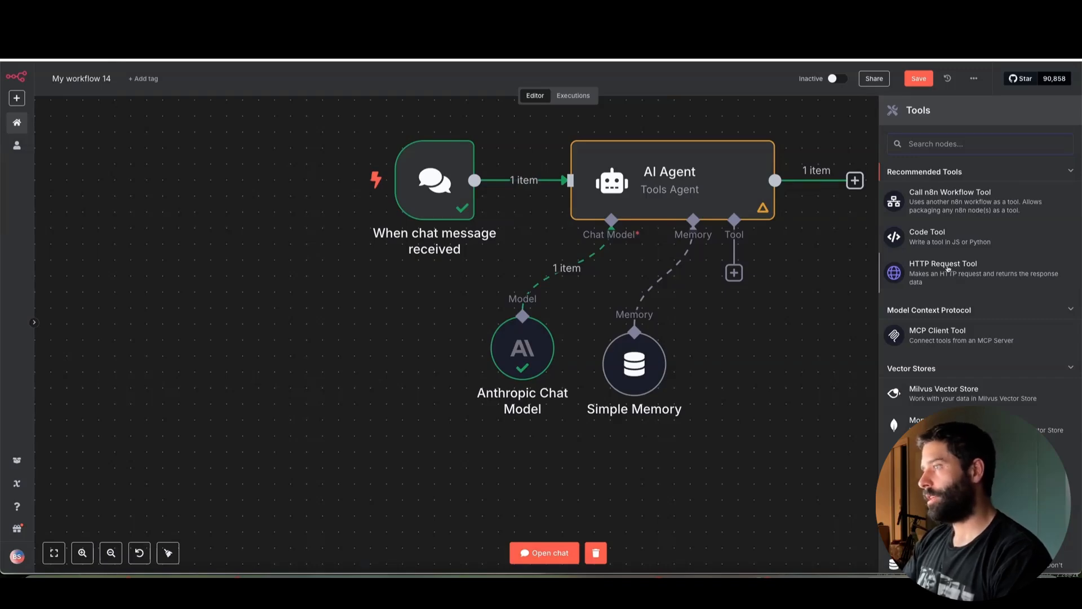
{"action": "left_click", "coordinate": [948, 269]}
{"action": "left_click", "coordinate": [782, 90]}
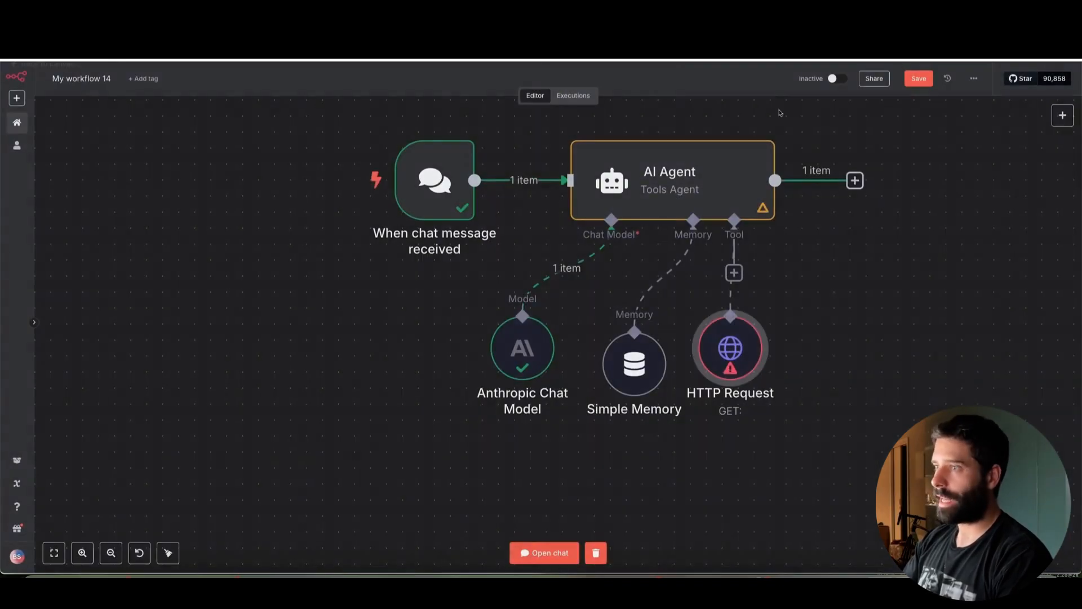
{"action": "scroll", "coordinate": [778, 362], "scroll_direction": "right", "scroll_amount": 5}
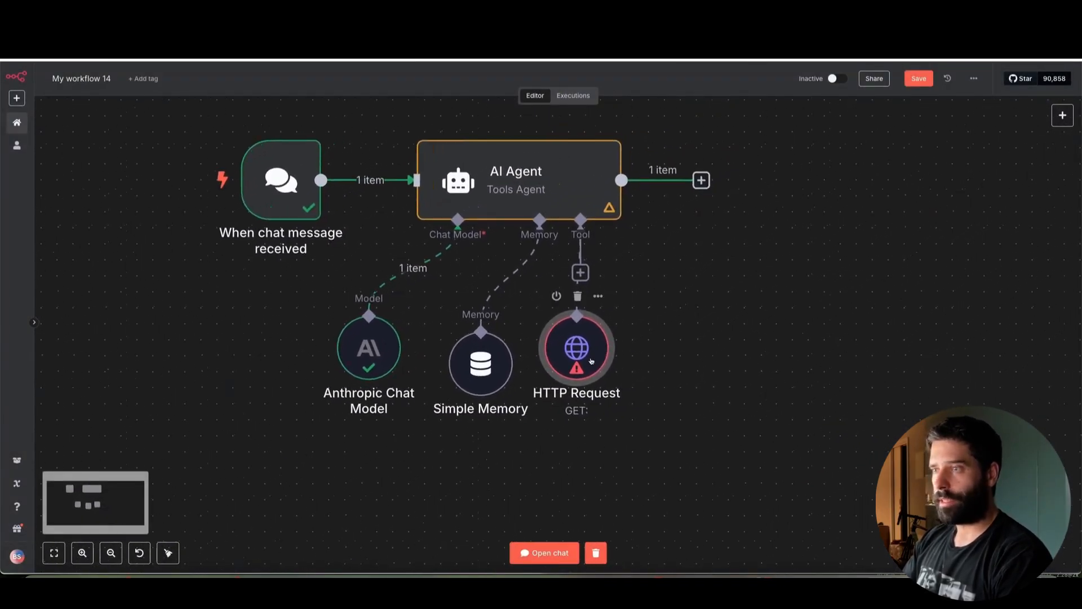
Move the HTTP Request node slightly right, away from the Simple Memory node.
{"action": "left_click_drag", "start_coordinate": [590, 361], "coordinate": [639, 361]}
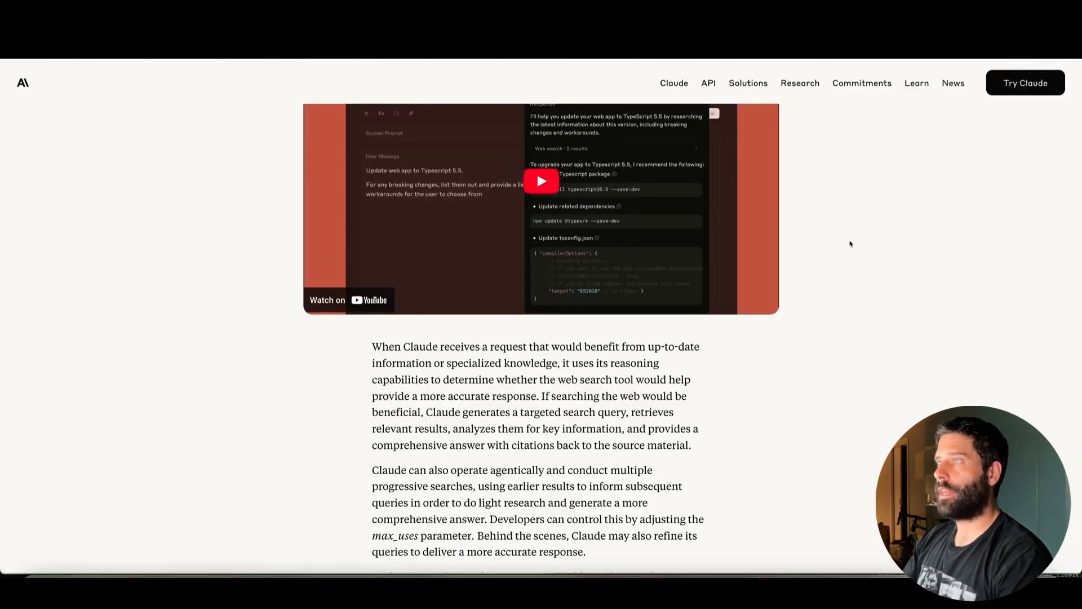
Skim Anthropic's announcement of web search on the API and open the documentation linked under Getting started.
{"action": "scroll", "coordinate": [850, 243], "scroll_direction": "up", "scroll_amount": 10}
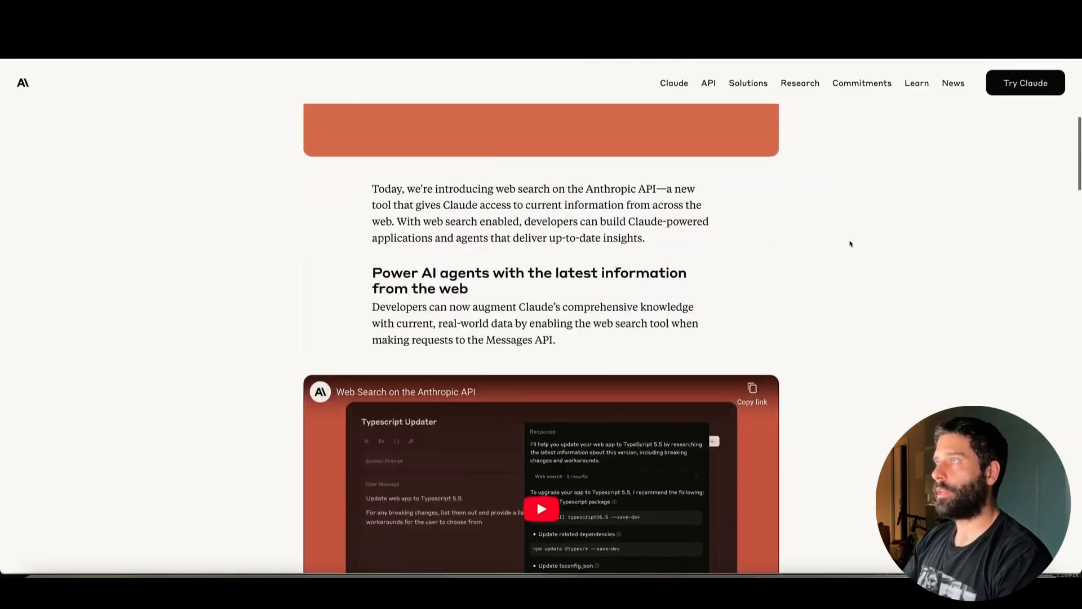
{"action": "mouse_move", "coordinate": [856, 380]}
{"action": "left_mouse_down"}
{"action": "mouse_move", "coordinate": [697, 276]}
{"action": "mouse_move", "coordinate": [550, 204]}
{"action": "mouse_move", "coordinate": [655, 204]}
{"action": "left_mouse_up"}
{"action": "scroll", "coordinate": [679, 295], "scroll_direction": "down", "scroll_amount": 20}
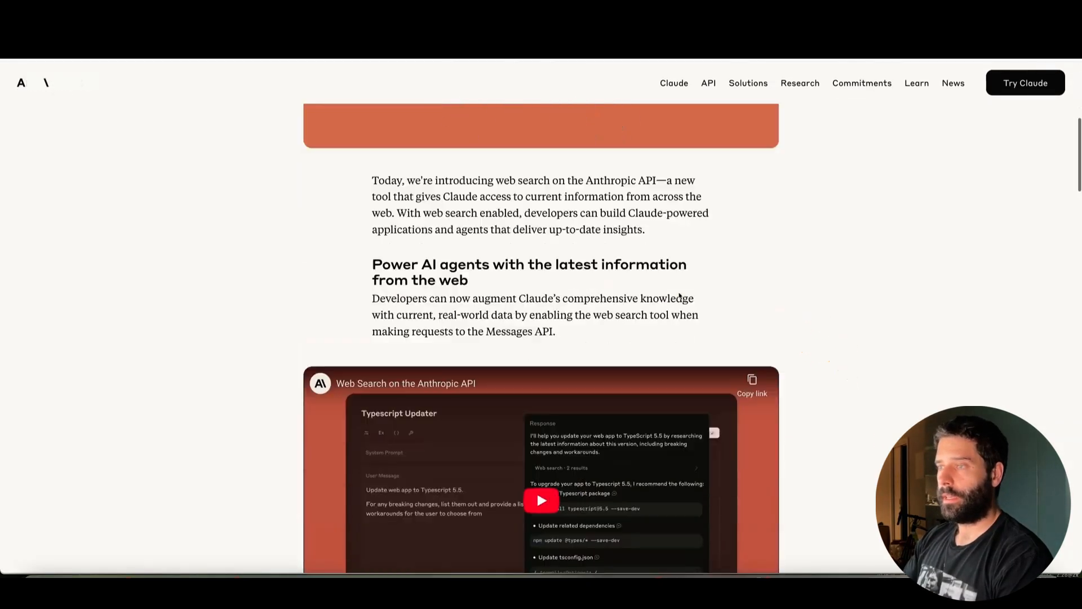
{"action": "scroll", "coordinate": [679, 293], "scroll_direction": "down", "scroll_amount": 20}
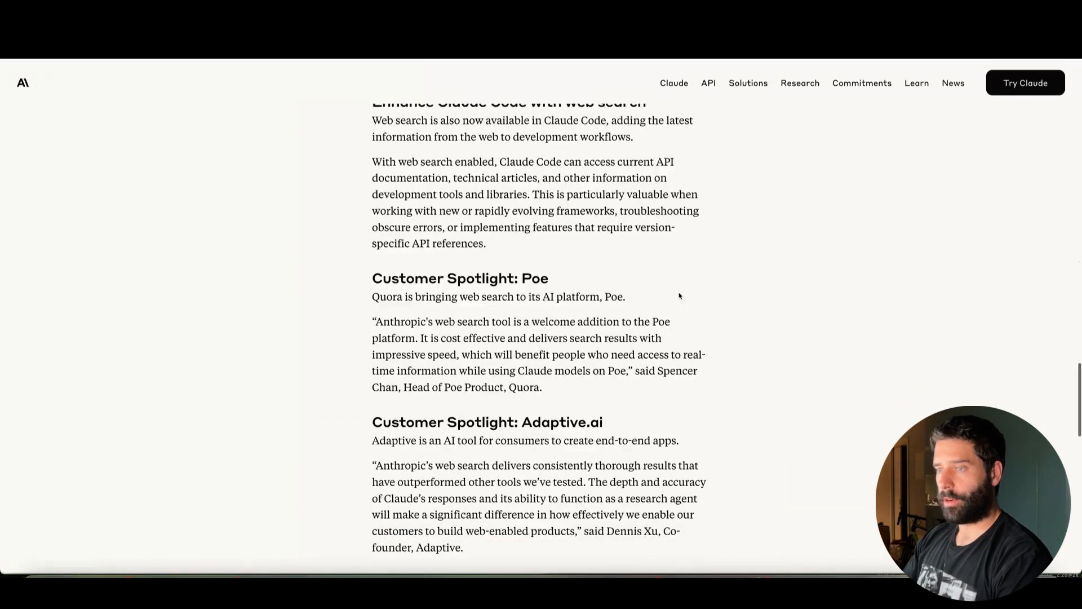
{"action": "left_click_drag", "start_coordinate": [491, 307], "coordinate": [459, 213]}
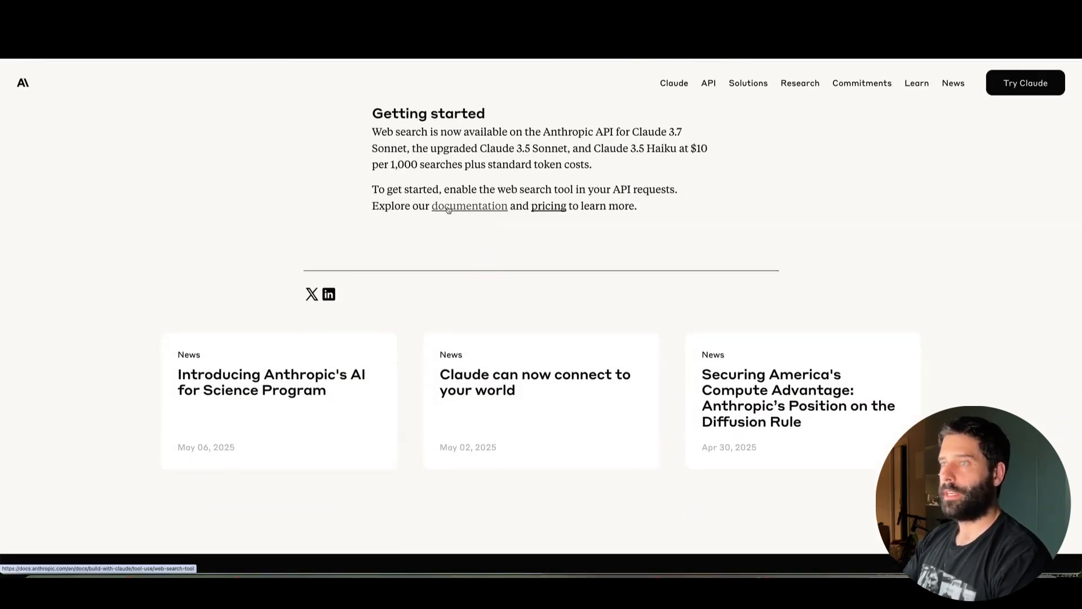
{"action": "left_click", "coordinate": [449, 209]}
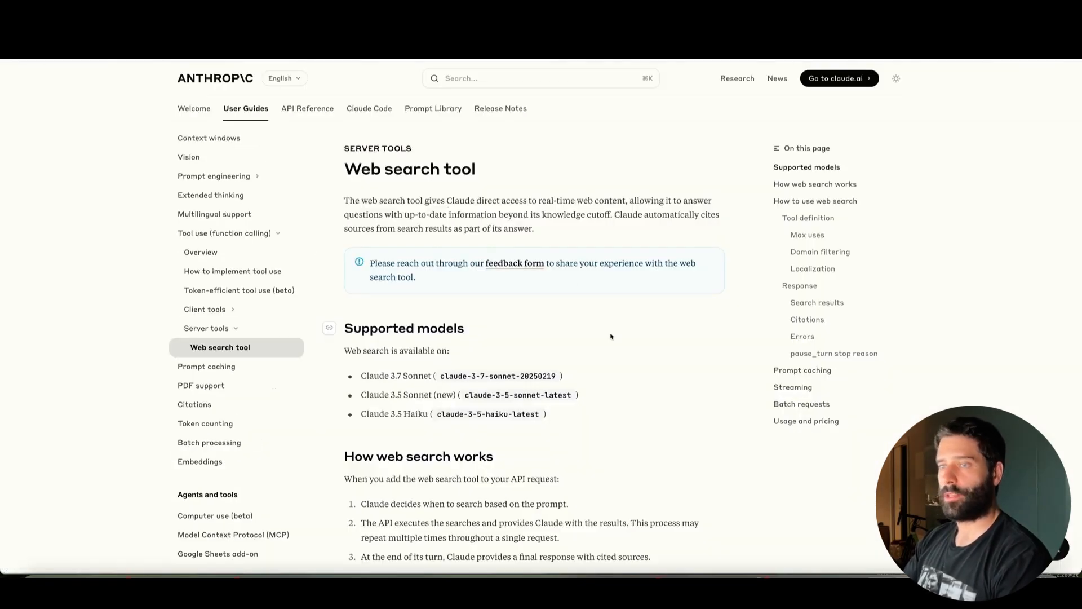
Read the web search tool documentation, examining the example request, the allowed_domains option in the tool definition, domain filtering and response structure.
{"action": "scroll", "coordinate": [611, 336], "scroll_direction": "down", "scroll_amount": 1}
{"action": "scroll", "coordinate": [611, 336], "scroll_direction": "down", "scroll_amount": 8}
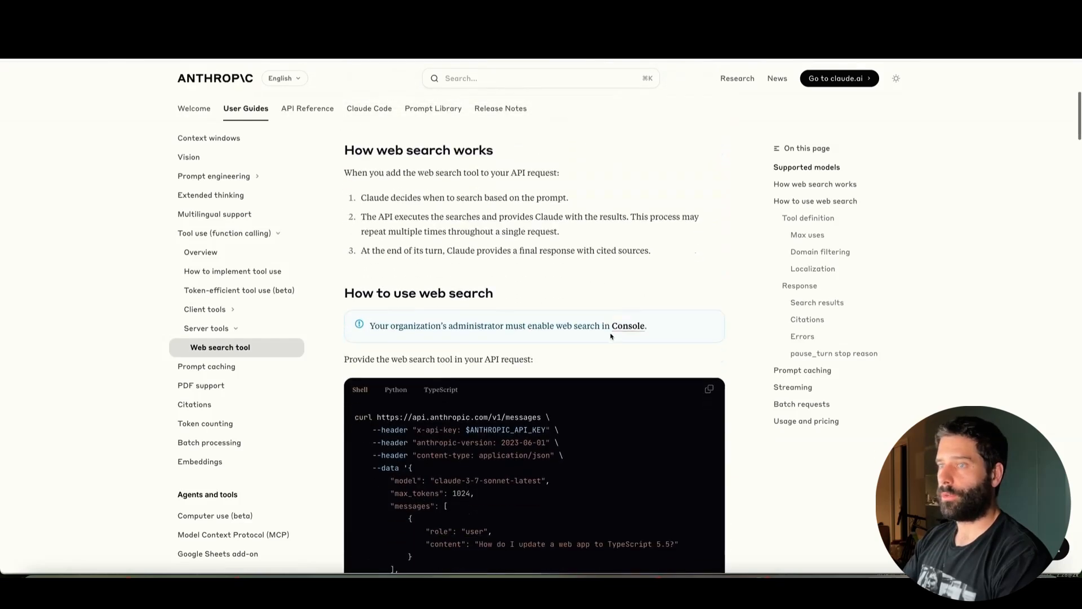
{"action": "scroll", "coordinate": [612, 336], "scroll_direction": "down", "scroll_amount": 3}
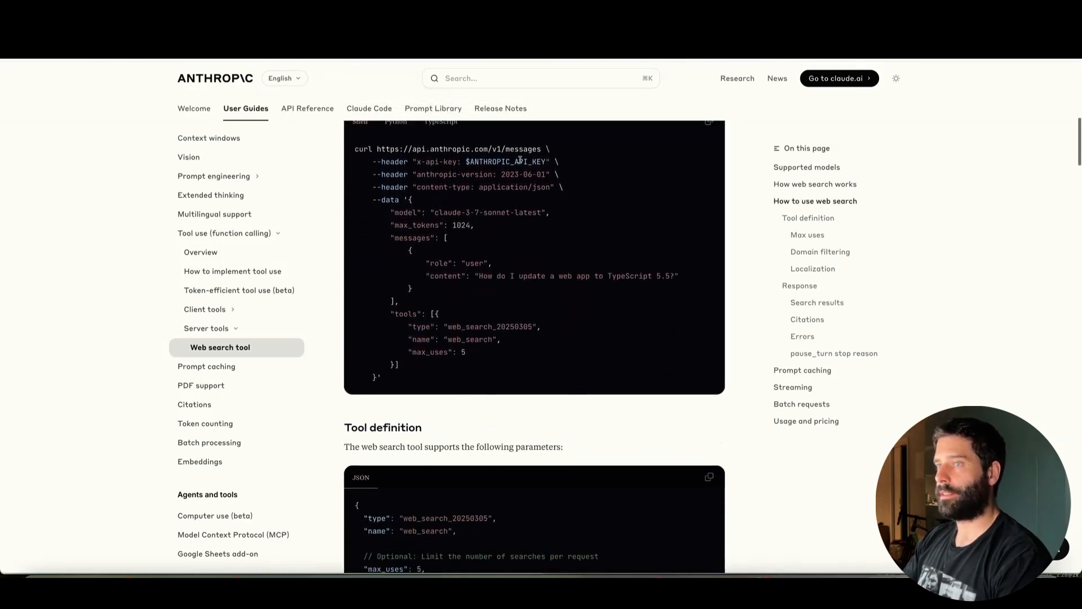
{"action": "scroll", "coordinate": [531, 322], "scroll_direction": "down", "scroll_amount": 6}
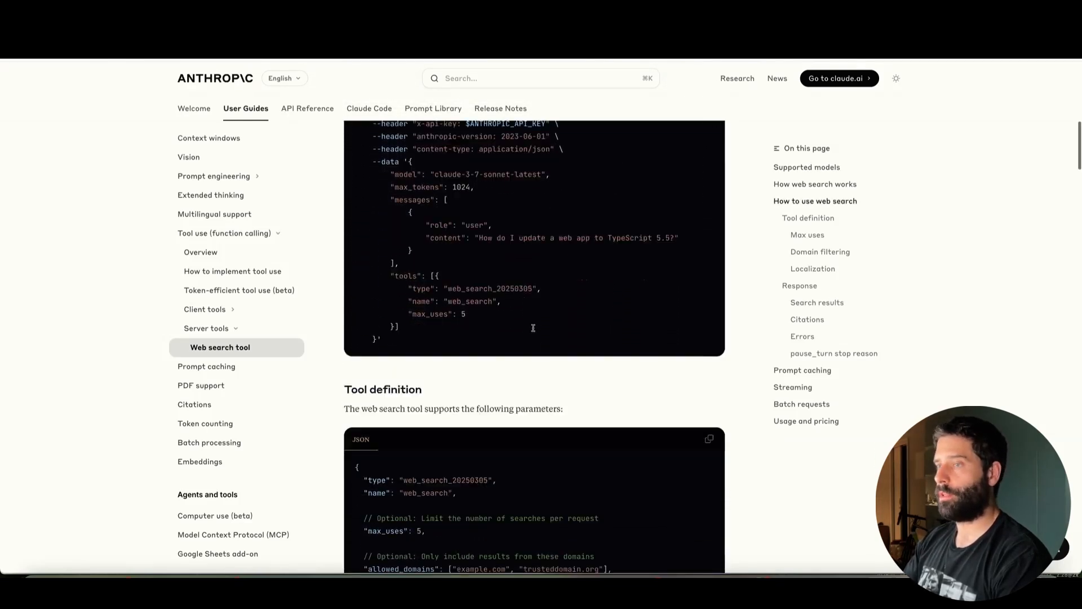
{"action": "left_click_drag", "start_coordinate": [416, 477], "coordinate": [357, 207]}
{"action": "left_click", "coordinate": [385, 242]}
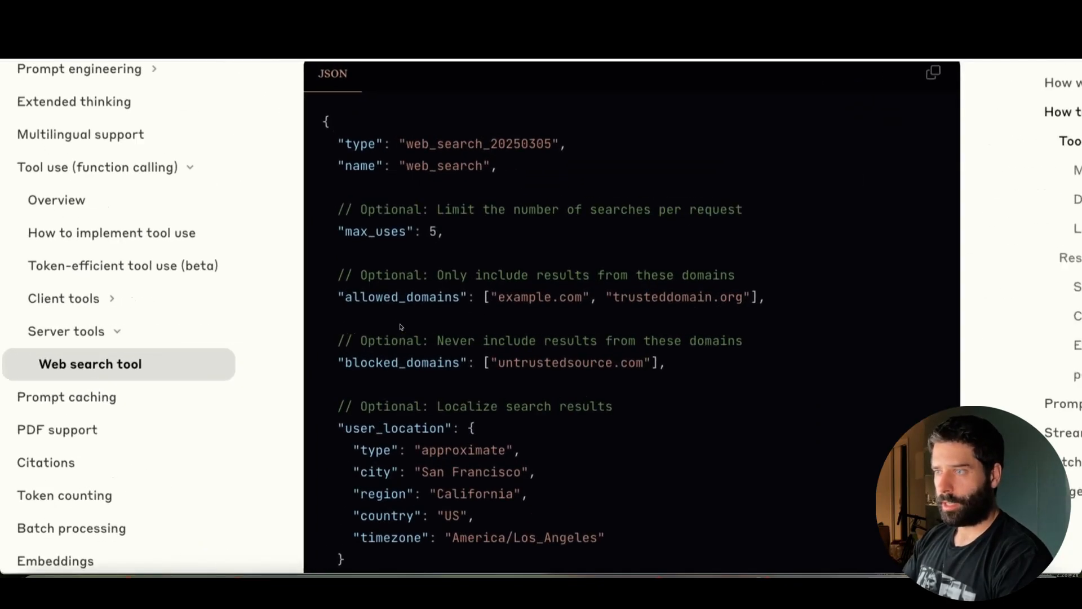
{"action": "left_click_drag", "start_coordinate": [800, 303], "coordinate": [312, 283]}
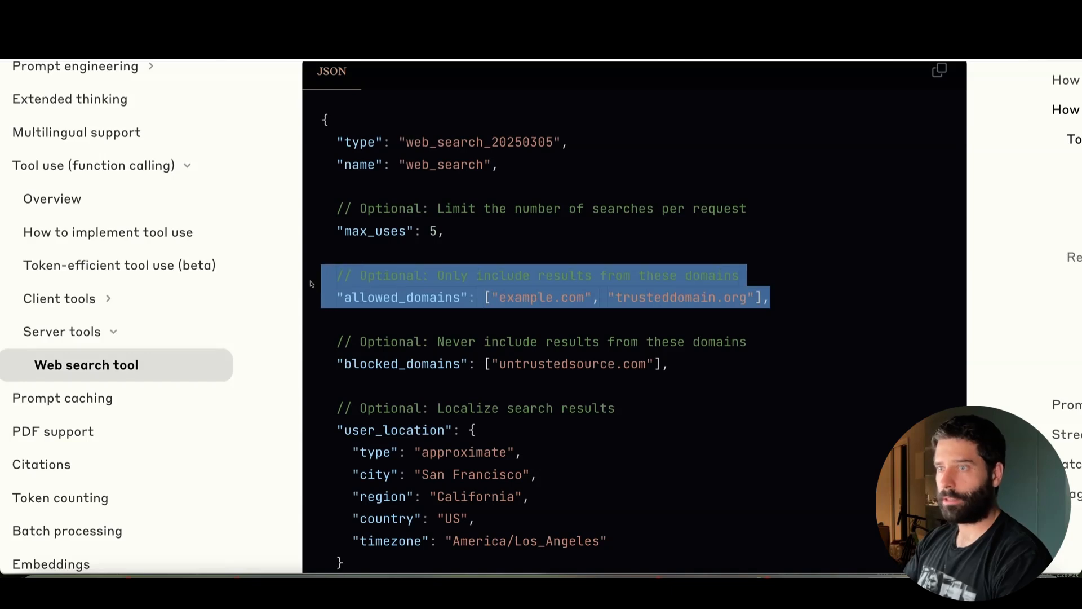
{"action": "left_click", "coordinate": [382, 296]}
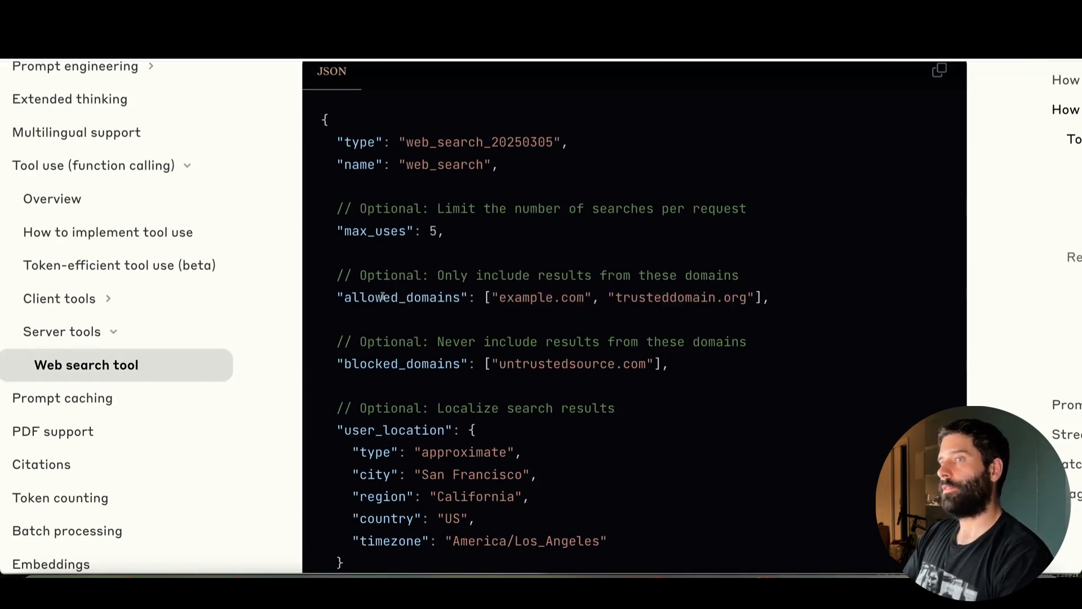
{"action": "left_click_drag", "start_coordinate": [778, 303], "coordinate": [323, 298]}
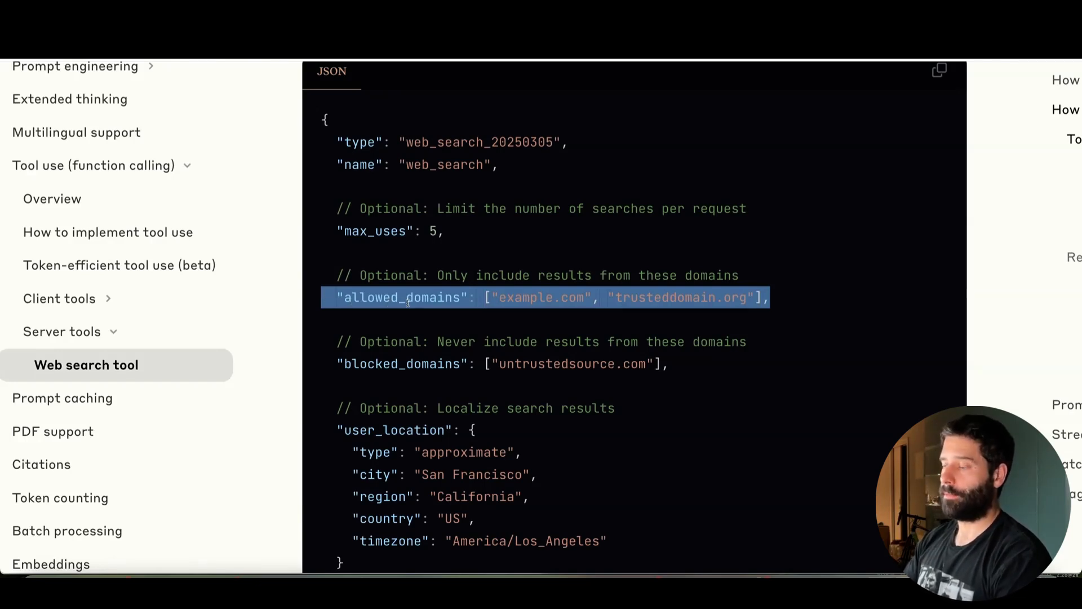
{"action": "left_click", "coordinate": [560, 291]}
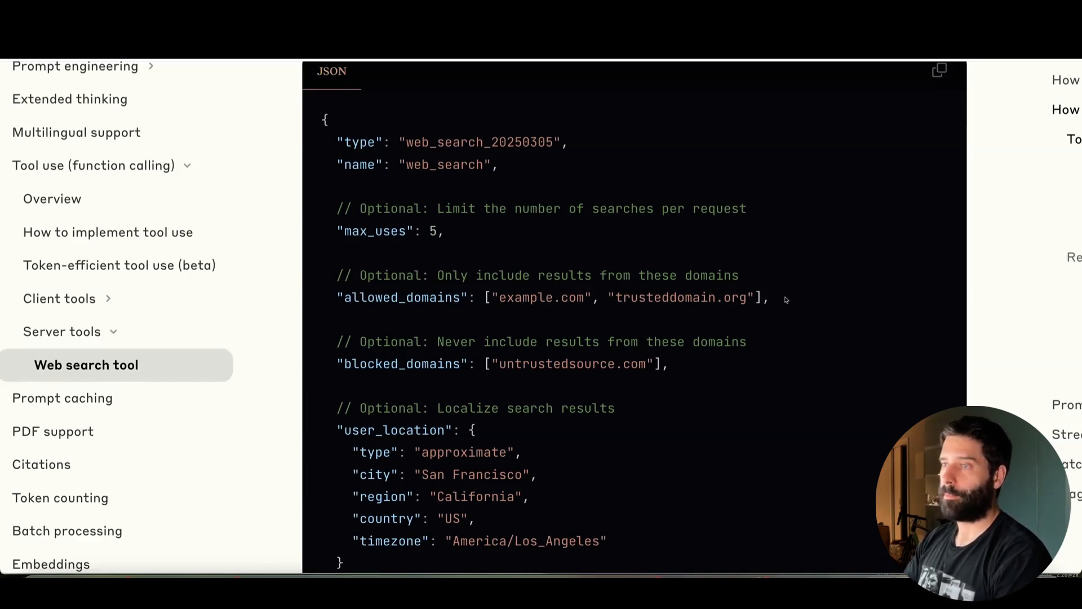
{"action": "left_click_drag", "start_coordinate": [786, 300], "coordinate": [309, 310]}
{"action": "left_click", "coordinate": [338, 301]}
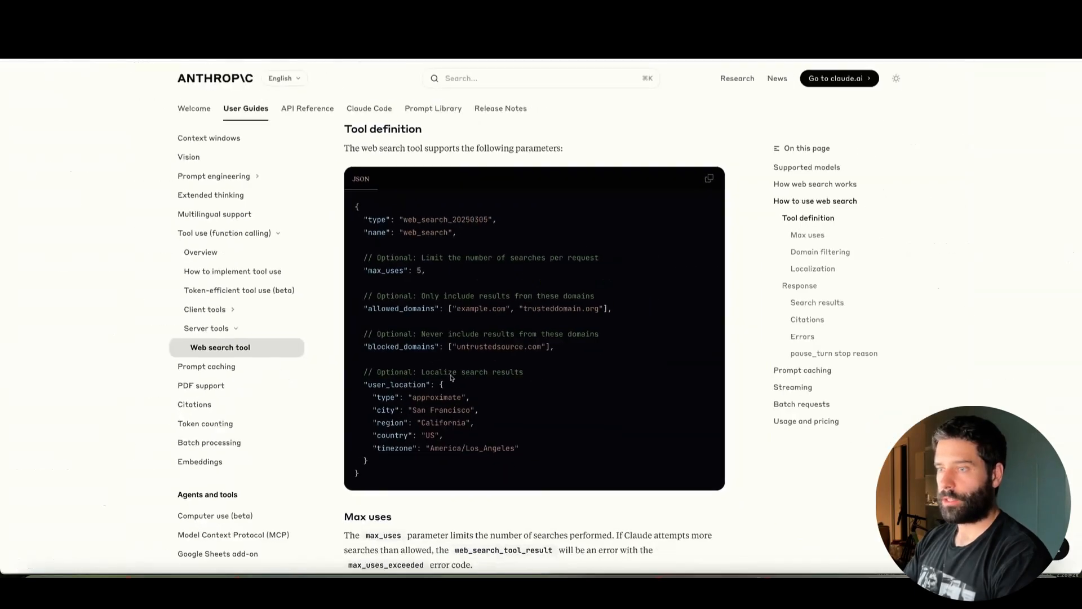
{"action": "scroll", "coordinate": [450, 378], "scroll_direction": "down", "scroll_amount": 8}
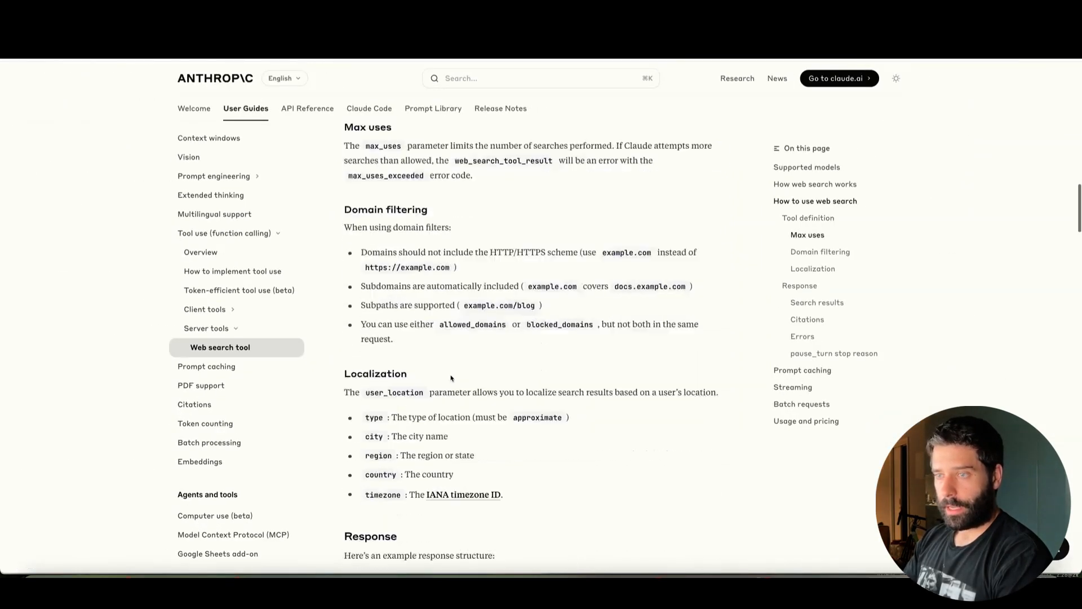
{"action": "scroll", "coordinate": [451, 378], "scroll_direction": "down", "scroll_amount": 8}
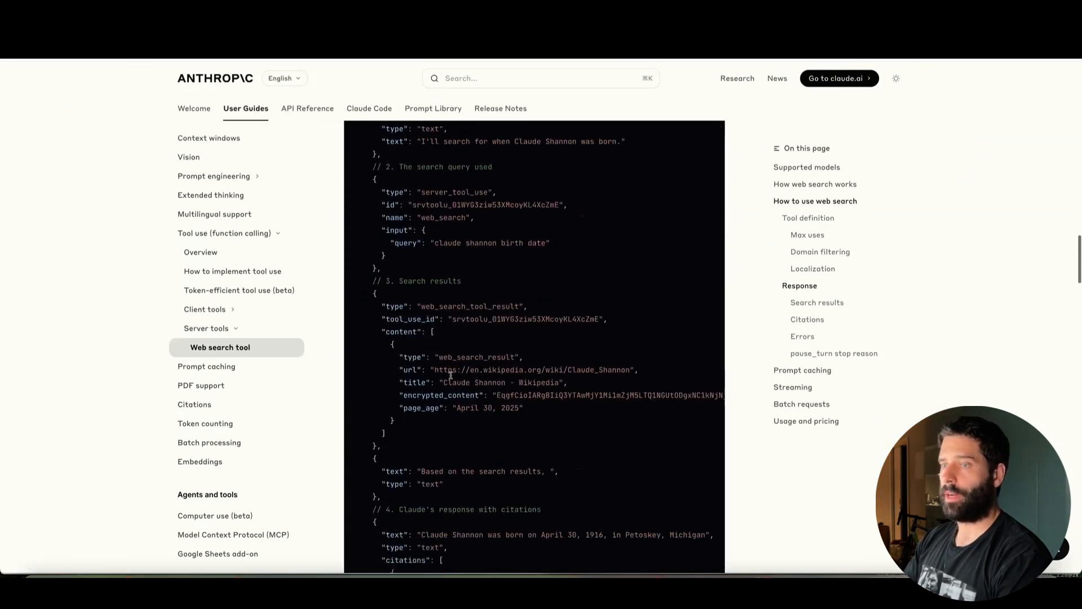
{"action": "scroll", "coordinate": [451, 376], "scroll_direction": "down", "scroll_amount": 5}
Copy the Shell cURL example request that provides the web search tool to the Anthropic messages API.
{"action": "scroll", "coordinate": [451, 378], "scroll_direction": "up", "scroll_amount": 15}
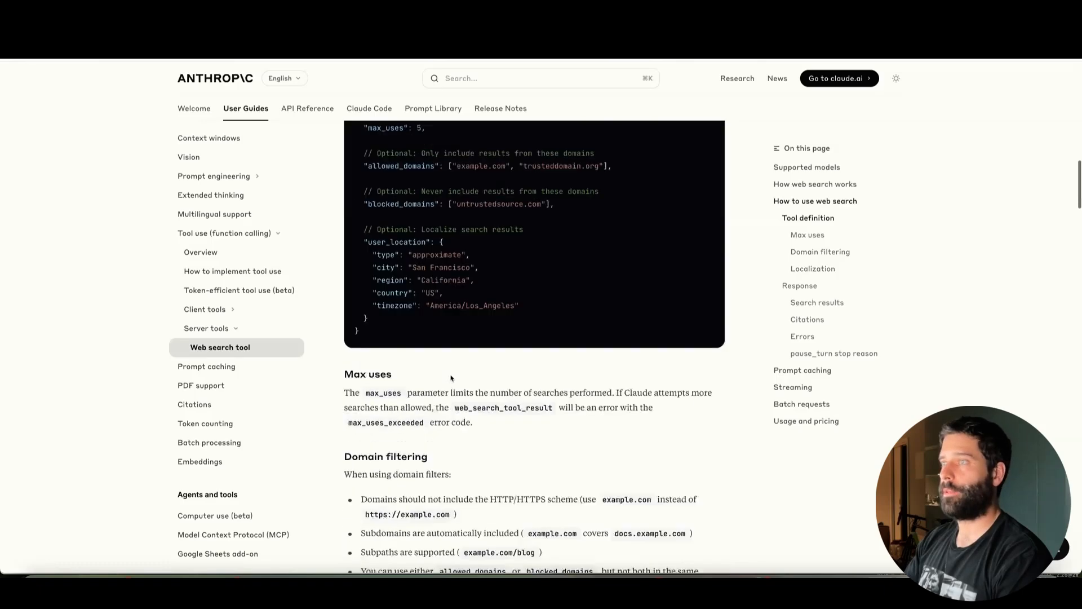
{"action": "scroll", "coordinate": [451, 378], "scroll_direction": "up", "scroll_amount": 10}
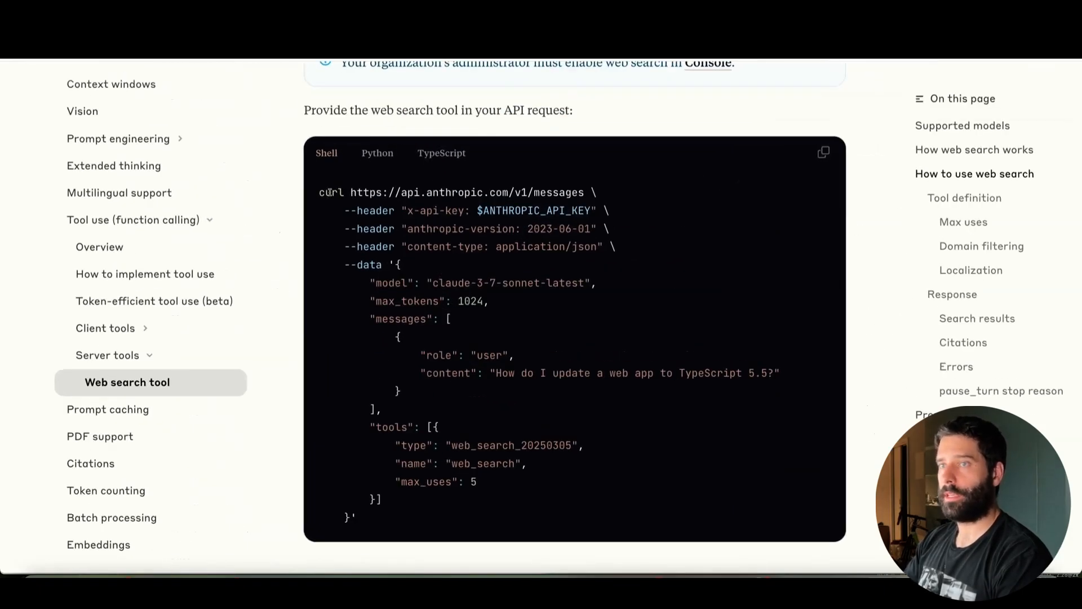
{"action": "double_click", "coordinate": [330, 193]}
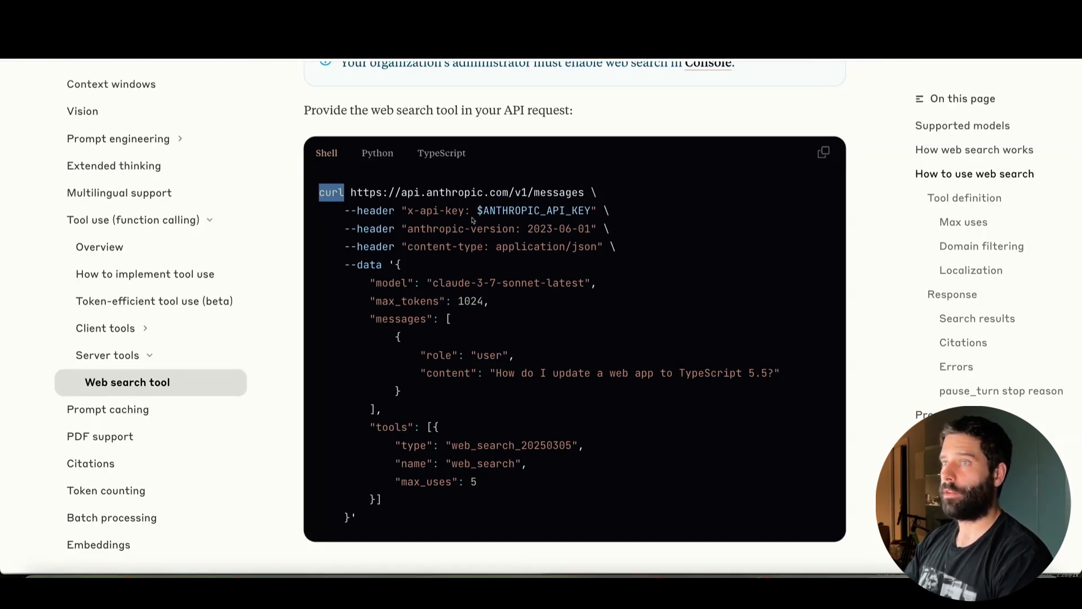
{"action": "left_click", "coordinate": [380, 179]}
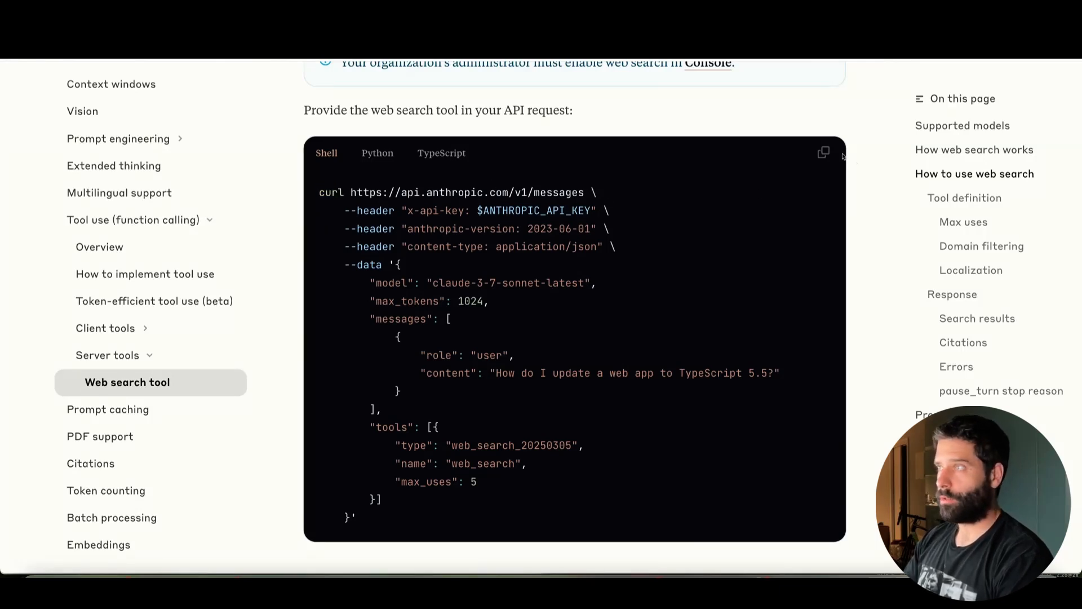
{"action": "left_click", "coordinate": [823, 152]}
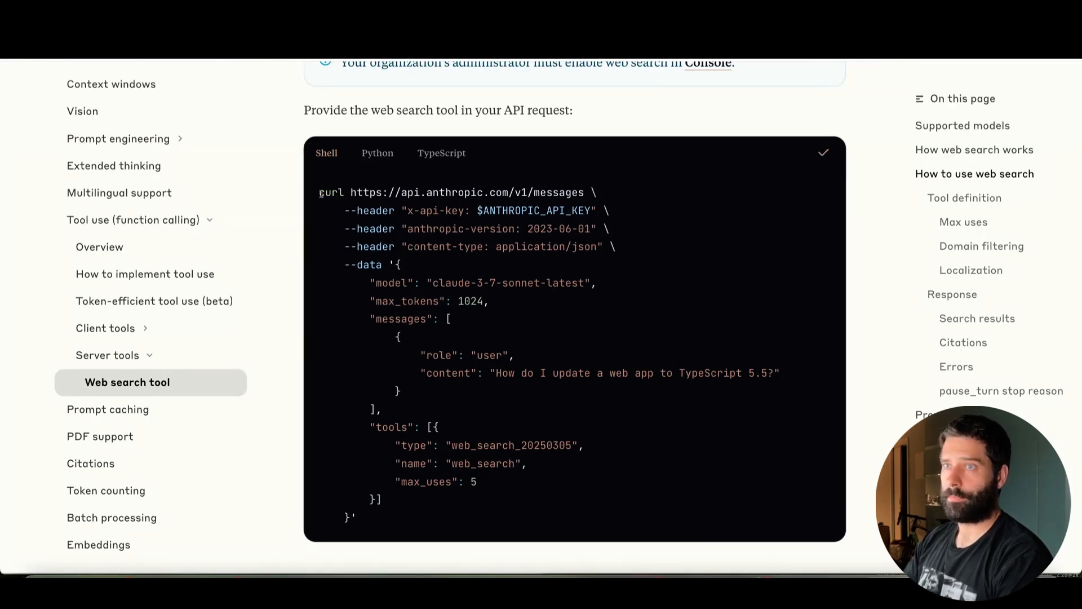
{"action": "left_click_drag", "start_coordinate": [320, 193], "coordinate": [405, 520]}
{"action": "left_click", "coordinate": [405, 520]}
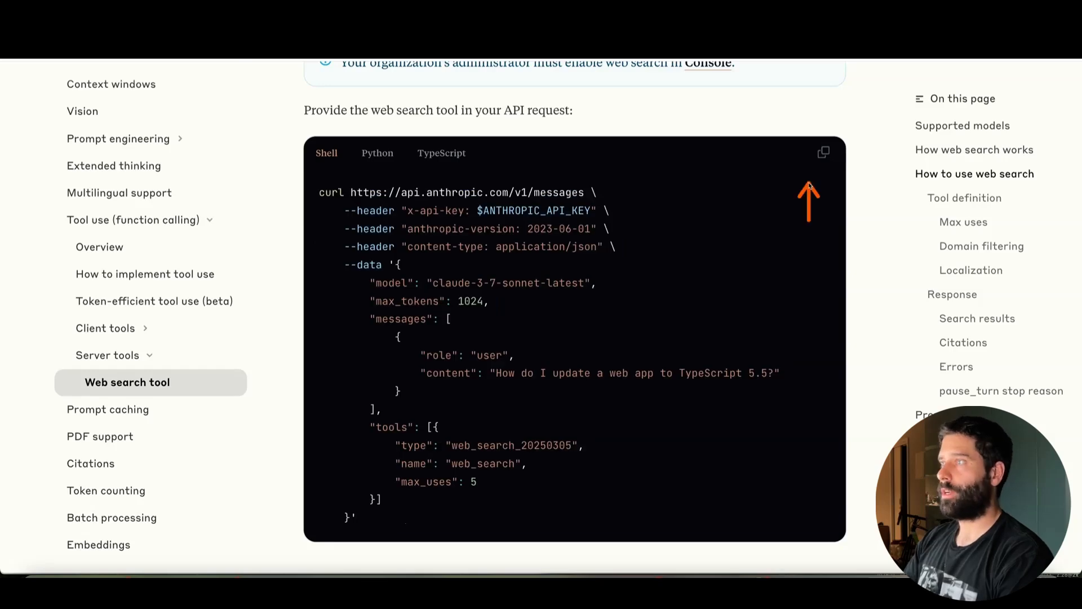
{"action": "left_click", "coordinate": [823, 152]}
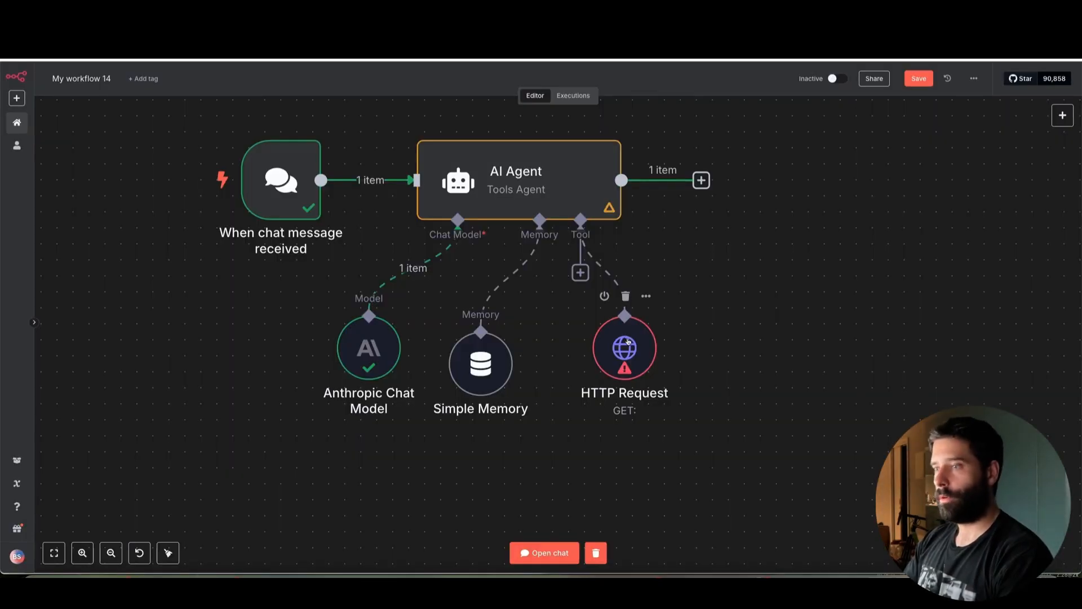
Import the copied web search cURL command into the n8n HTTP Request tool to fill in its parameters.
{"action": "double_click", "coordinate": [628, 341]}
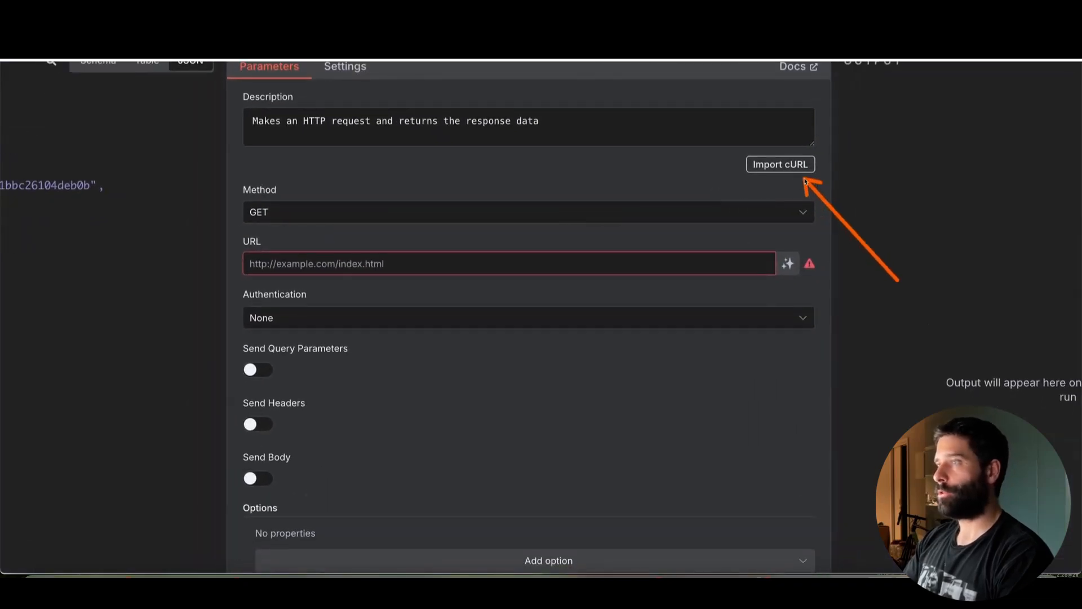
{"action": "left_click", "coordinate": [786, 165]}
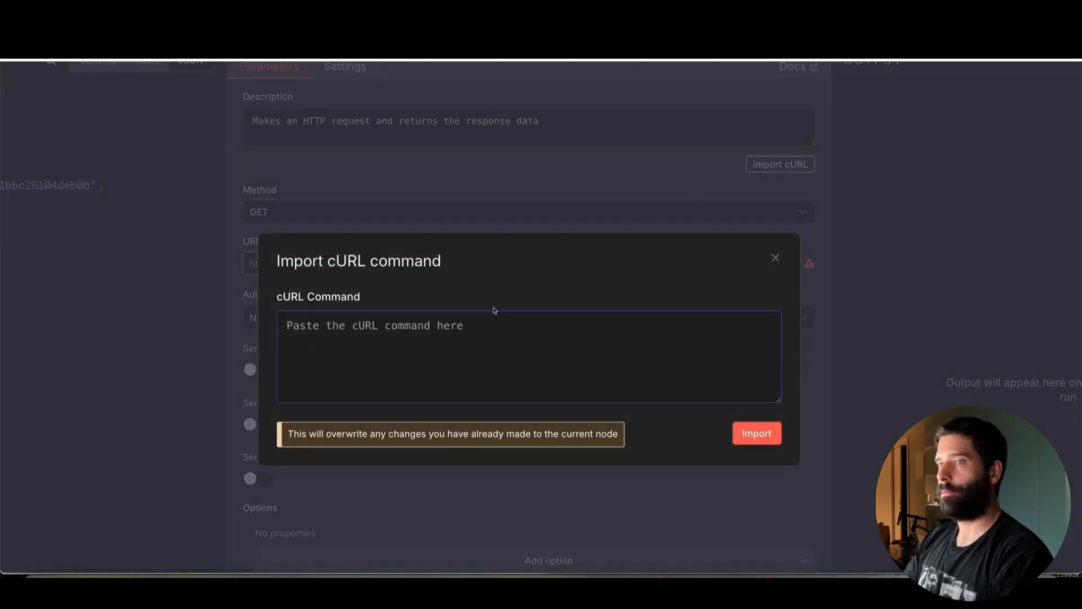
{"action": "key", "text": "ctrl+v"}
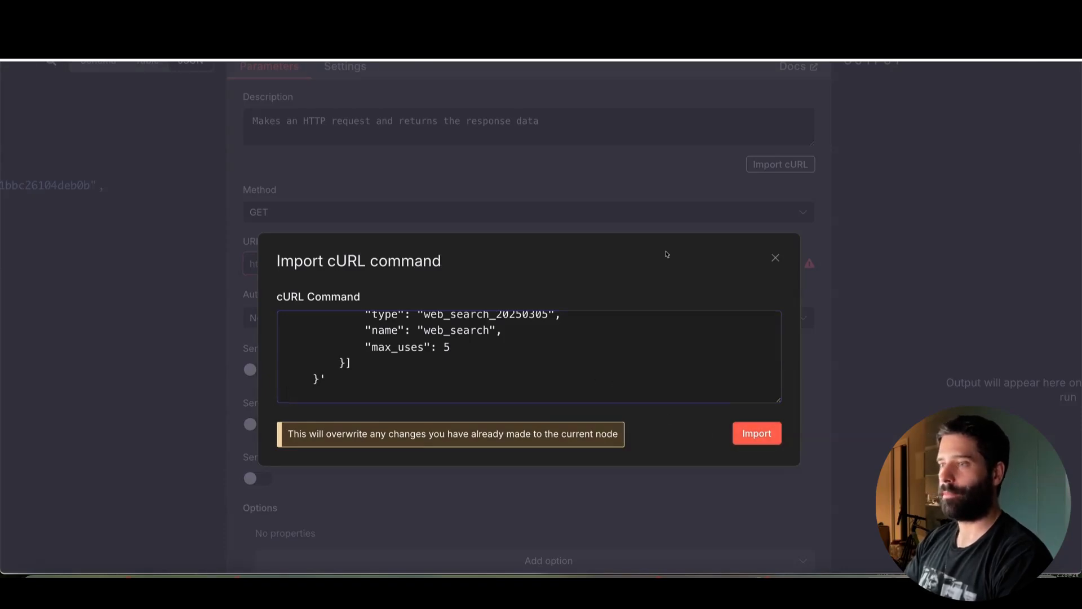
{"action": "left_click", "coordinate": [748, 432]}
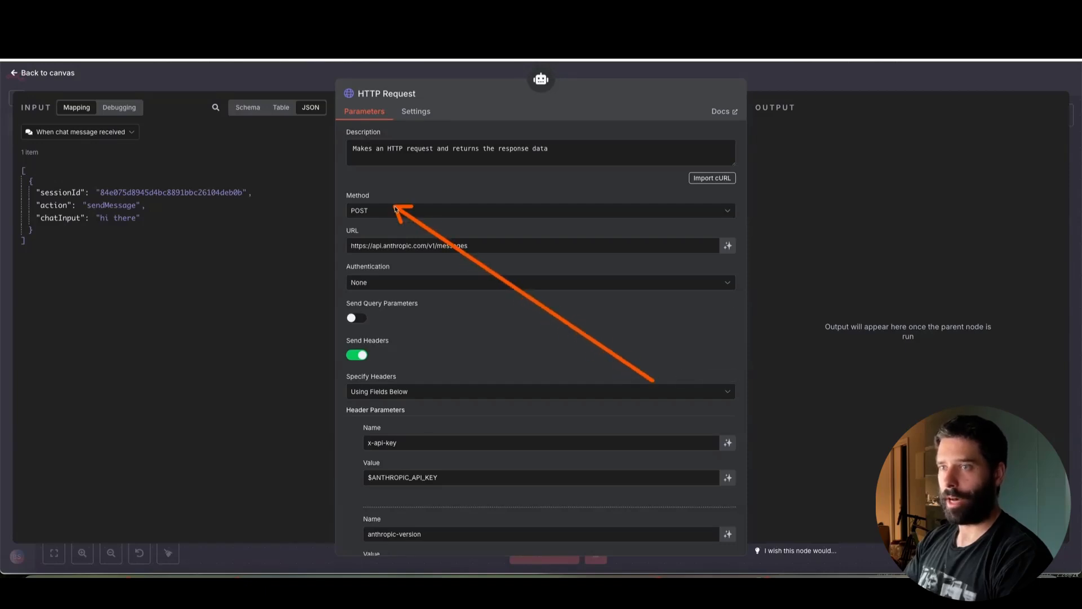
Review the HTTP Request tool's imported method, URL, header parameters and JSON body with its web search tool definition.
{"action": "scroll", "coordinate": [410, 450], "scroll_direction": "down", "scroll_amount": 1}
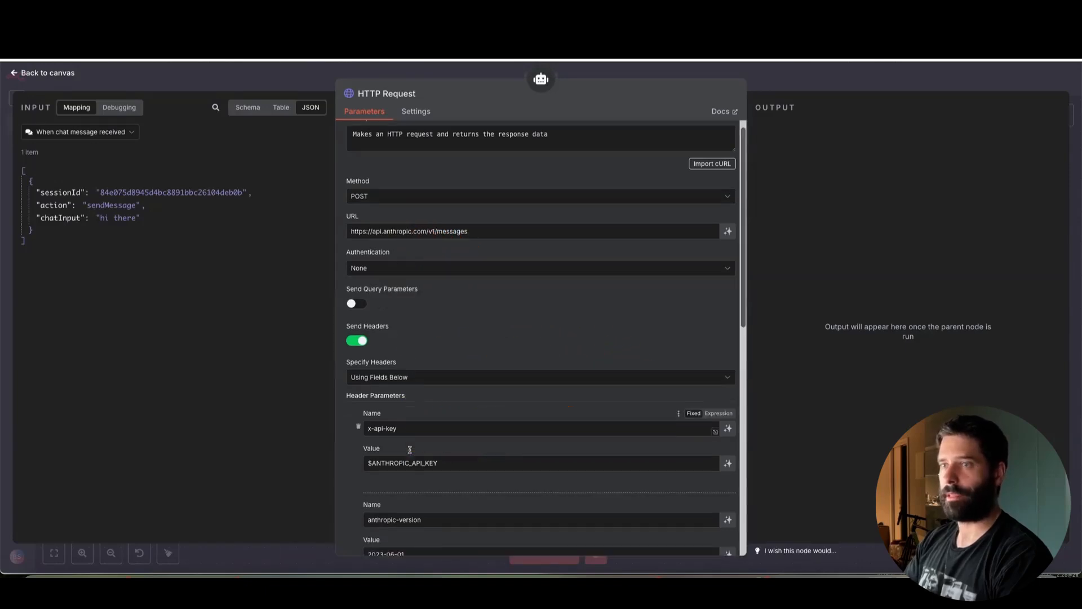
{"action": "scroll", "coordinate": [410, 449], "scroll_direction": "down", "scroll_amount": 1}
{"action": "mouse_move", "coordinate": [495, 293]}
{"action": "left_mouse_down"}
{"action": "mouse_move", "coordinate": [357, 149]}
{"action": "mouse_move", "coordinate": [386, 191]}
{"action": "left_mouse_up"}
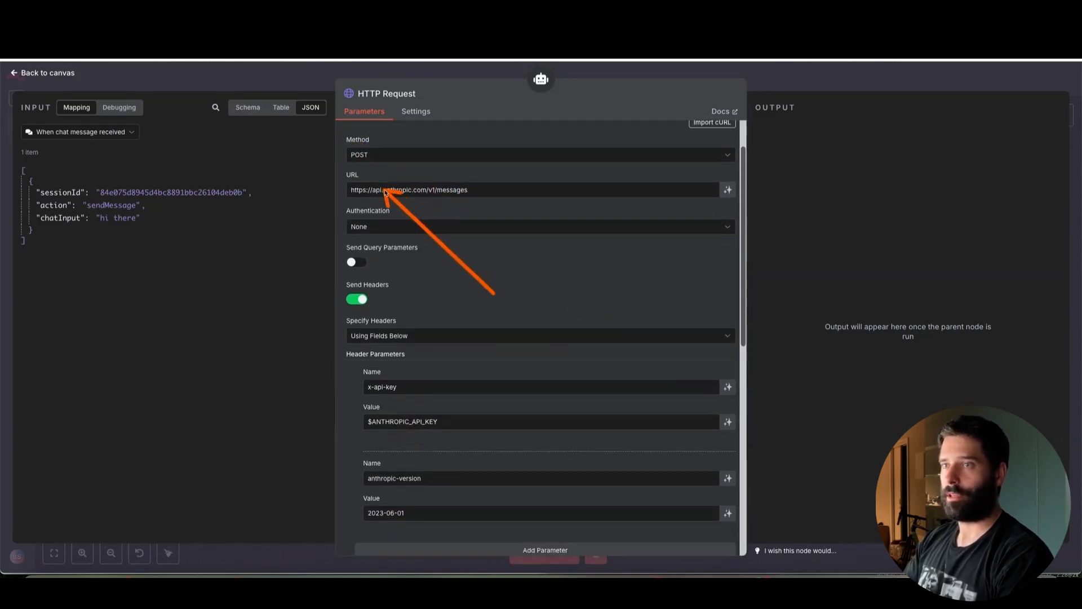
{"action": "scroll", "coordinate": [449, 316], "scroll_direction": "down", "scroll_amount": 3}
{"action": "mouse_move", "coordinate": [237, 335]}
{"action": "left_mouse_down"}
{"action": "mouse_move", "coordinate": [338, 272]}
{"action": "mouse_move", "coordinate": [350, 242]}
{"action": "mouse_move", "coordinate": [361, 367]}
{"action": "left_mouse_up"}
{"action": "scroll", "coordinate": [366, 366], "scroll_direction": "down", "scroll_amount": 6}
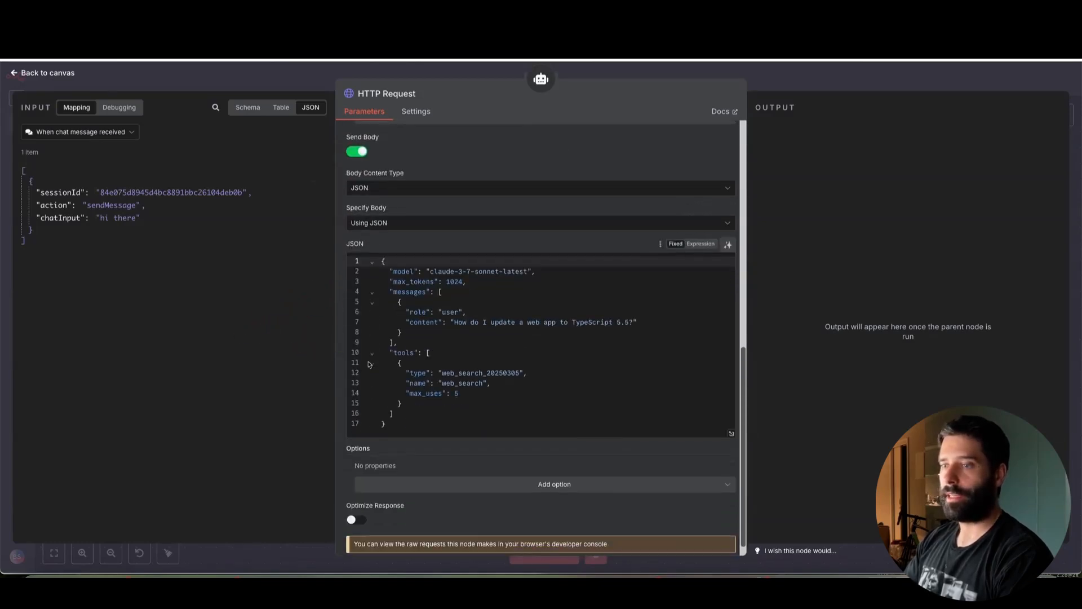
{"action": "mouse_move", "coordinate": [218, 406]}
{"action": "left_mouse_down"}
{"action": "mouse_move", "coordinate": [338, 319]}
{"action": "mouse_move", "coordinate": [381, 261]}
{"action": "mouse_move", "coordinate": [412, 351]}
{"action": "left_mouse_up"}
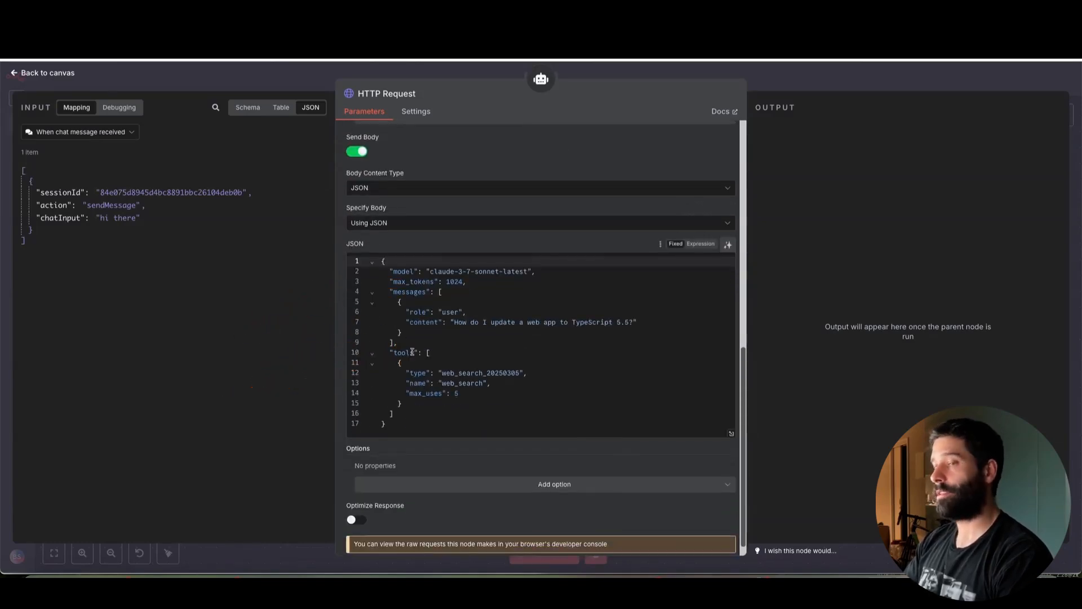
{"action": "scroll", "coordinate": [487, 271], "scroll_direction": "up", "scroll_amount": 10}
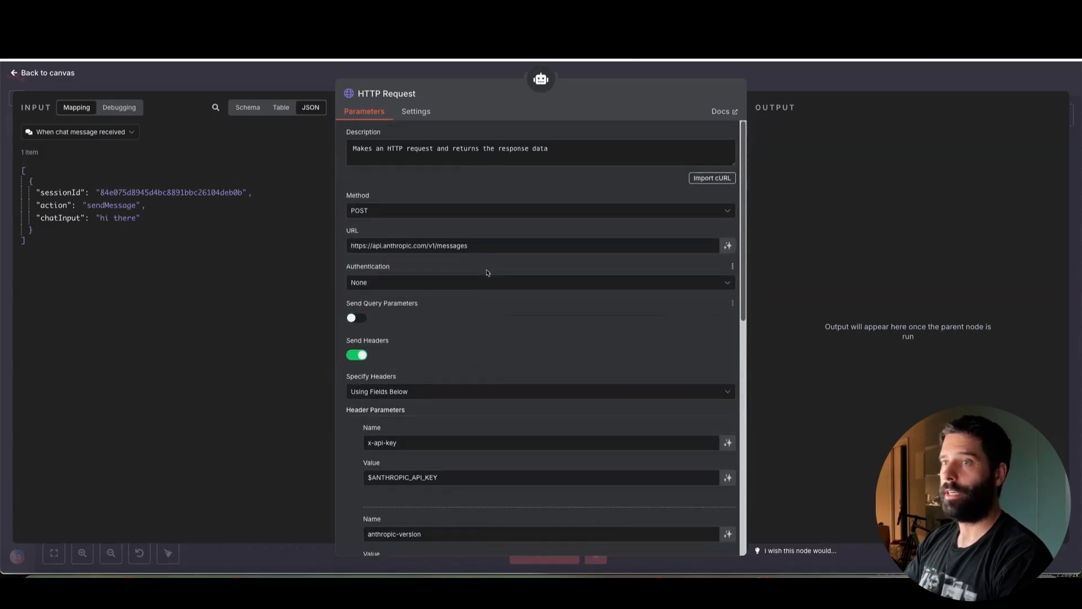
Rename the HTTP Request tool to web_search and set its description to "Use this tool to search the web".
{"action": "left_click", "coordinate": [394, 93]}
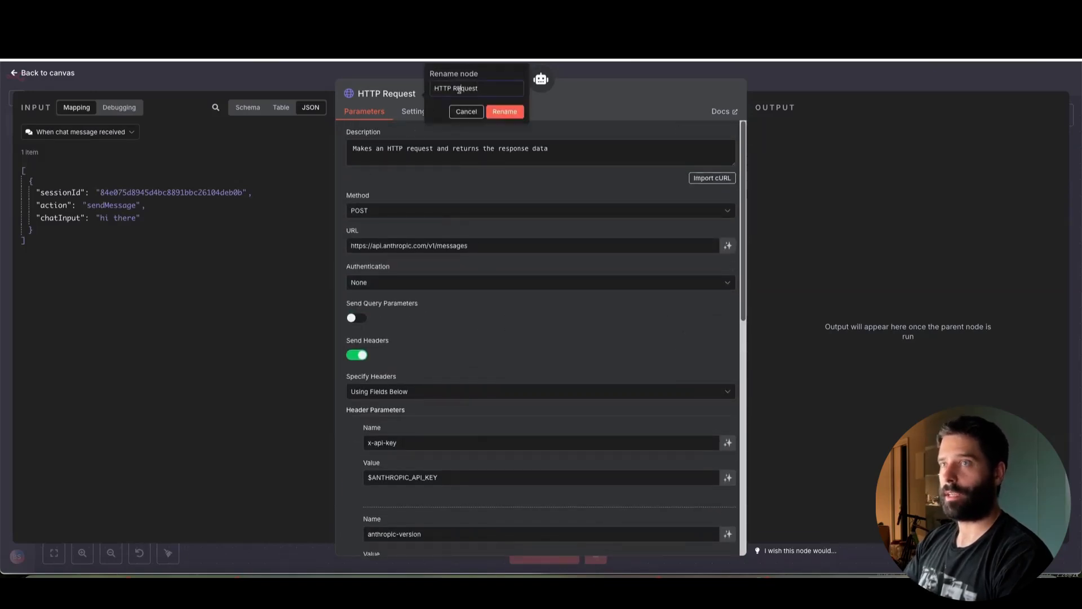
{"action": "key", "text": "ctrl+a"}
{"action": "type", "text": "we"}
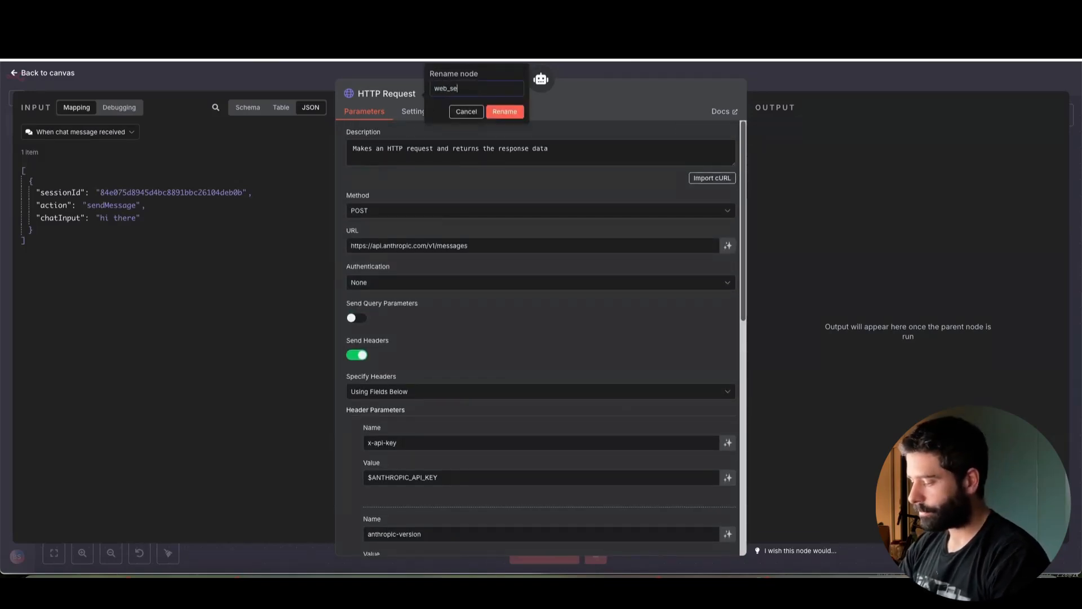
{"action": "type", "text": "b_search"}
{"action": "left_click", "coordinate": [505, 111]}
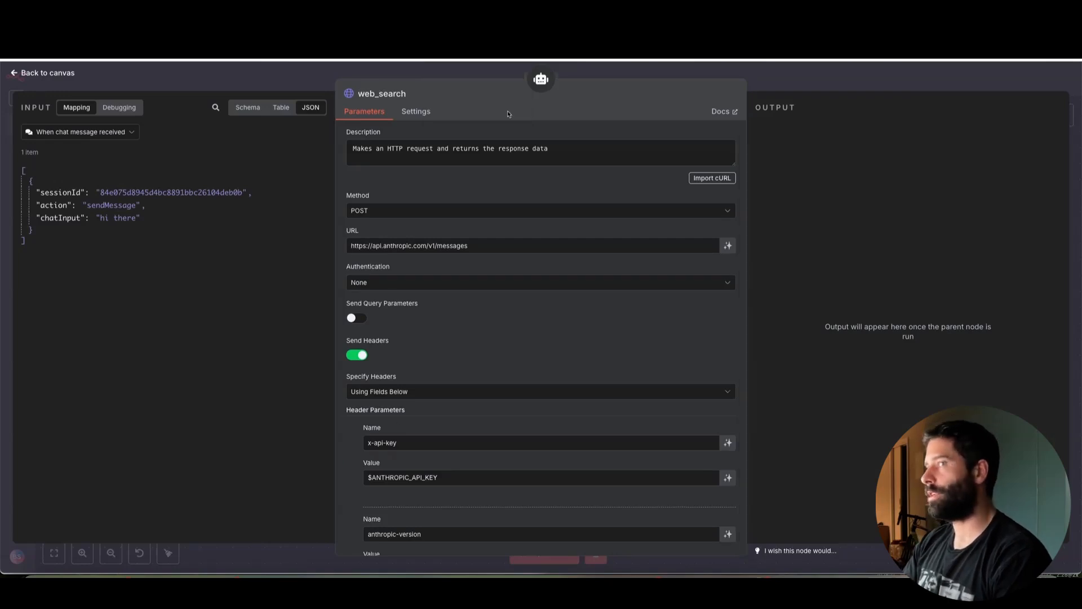
{"action": "triple_click", "coordinate": [449, 148]}
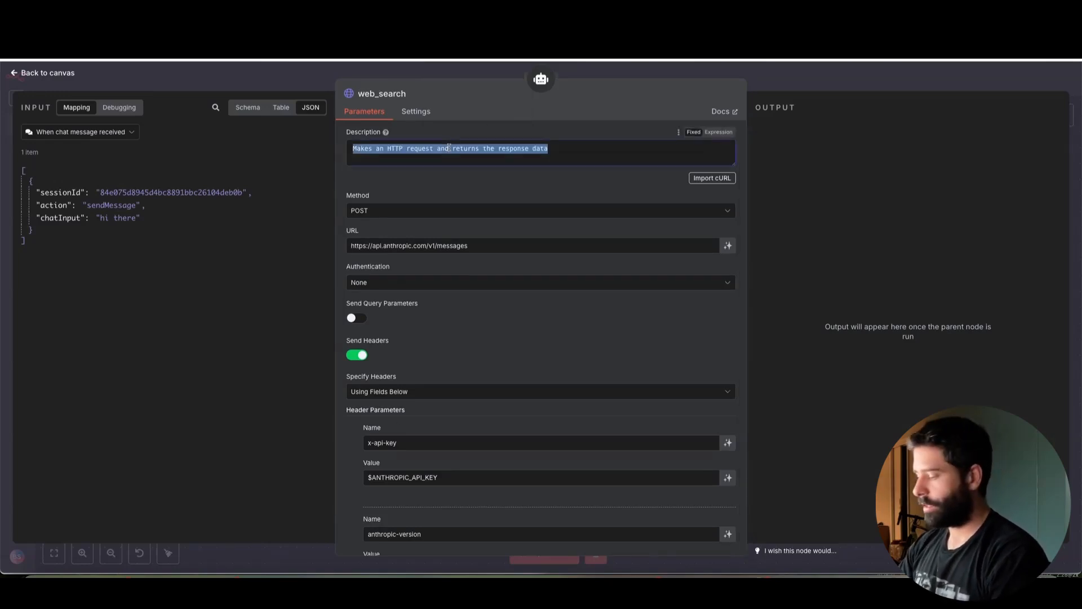
{"action": "type", "text": "Use"}
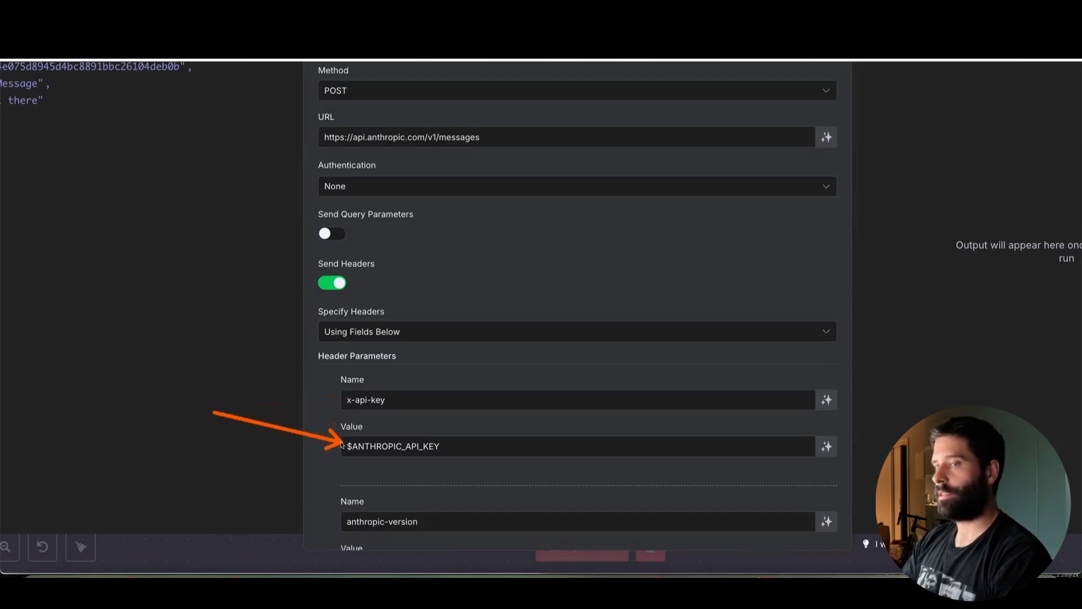
Delete the x-api-key header parameter and set the tool's authentication to a predefined credential type, Anthropic.
{"action": "left_click_drag", "start_coordinate": [341, 444], "coordinate": [339, 398]}
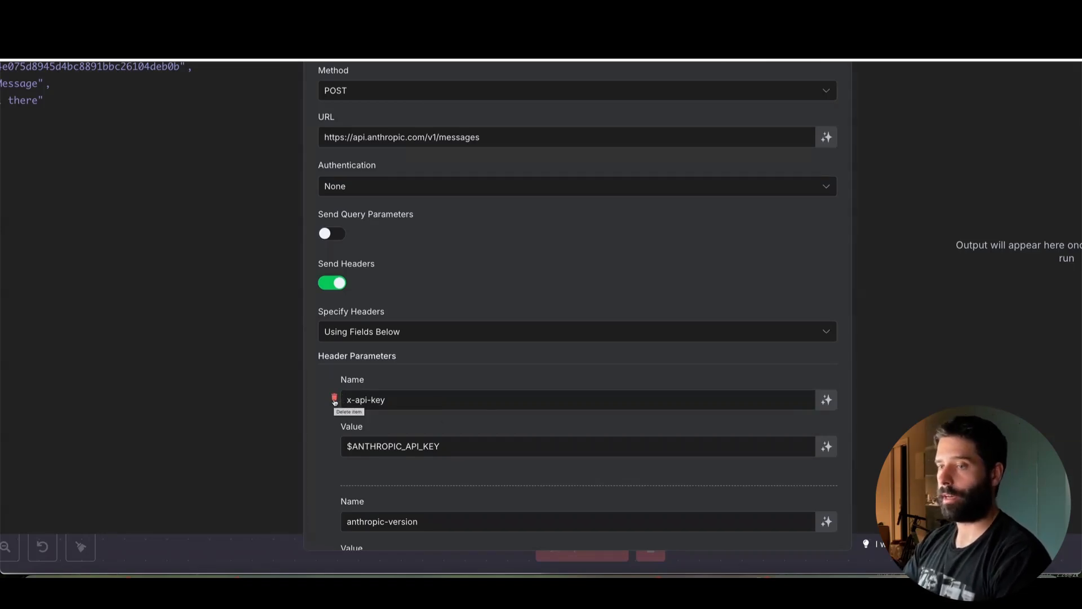
{"action": "left_click", "coordinate": [334, 399]}
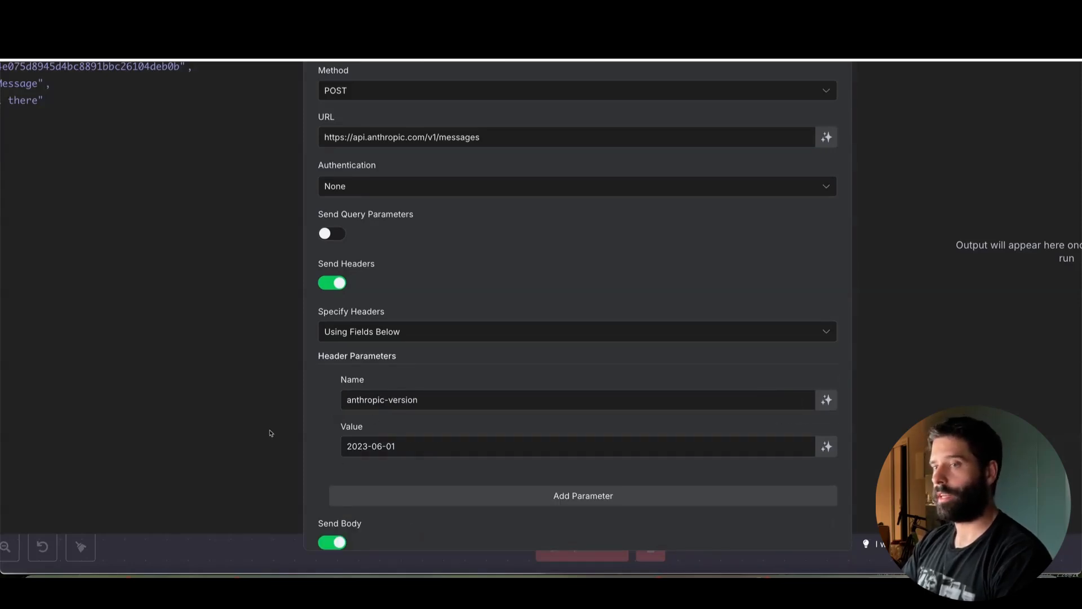
{"action": "scroll", "coordinate": [277, 369], "scroll_direction": "up", "scroll_amount": 2}
{"action": "left_click_drag", "start_coordinate": [448, 339], "coordinate": [361, 239]}
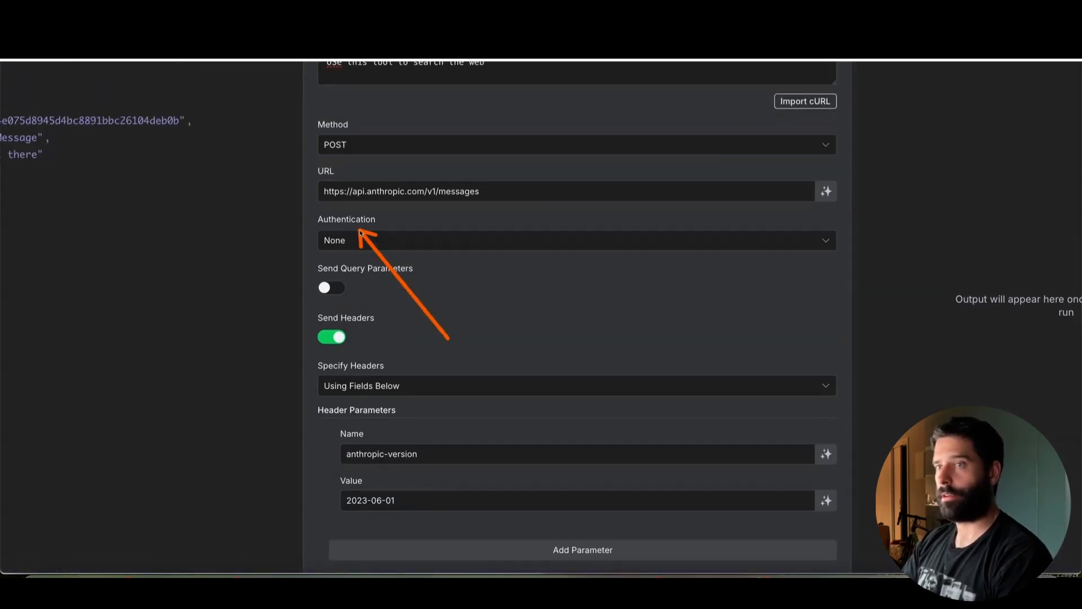
{"action": "left_click", "coordinate": [349, 241]}
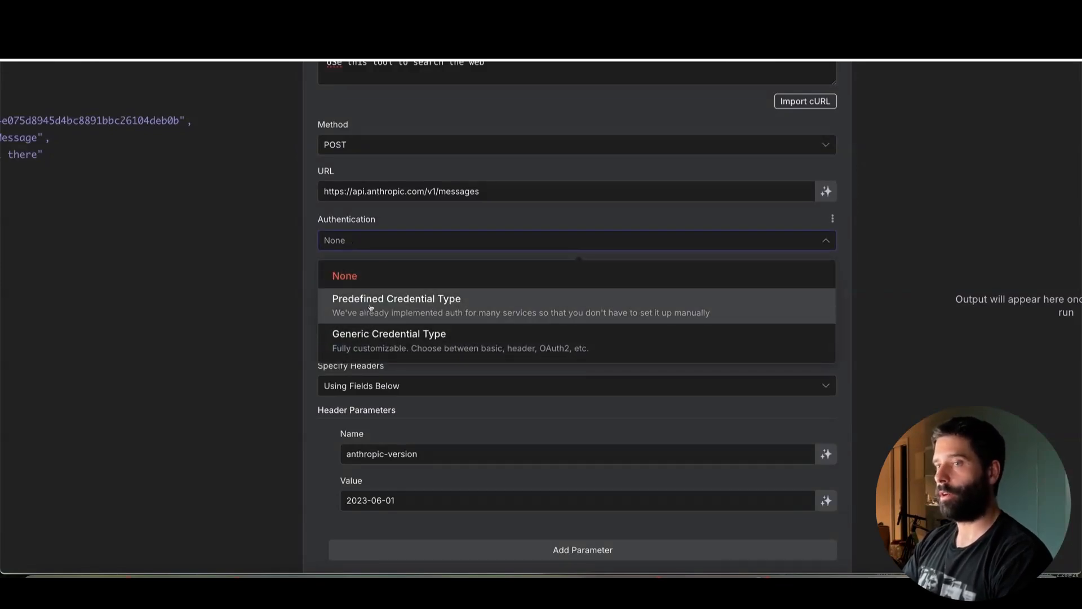
{"action": "left_click", "coordinate": [372, 303]}
{"action": "left_click", "coordinate": [371, 287]}
{"action": "type", "text": "anthro"}
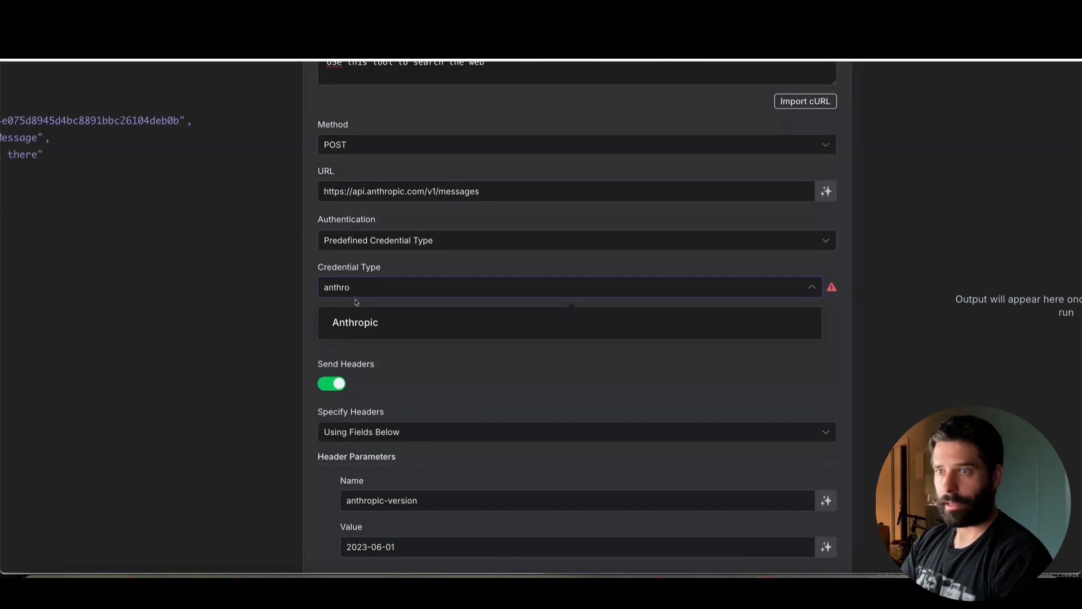
{"action": "left_click", "coordinate": [351, 317]}
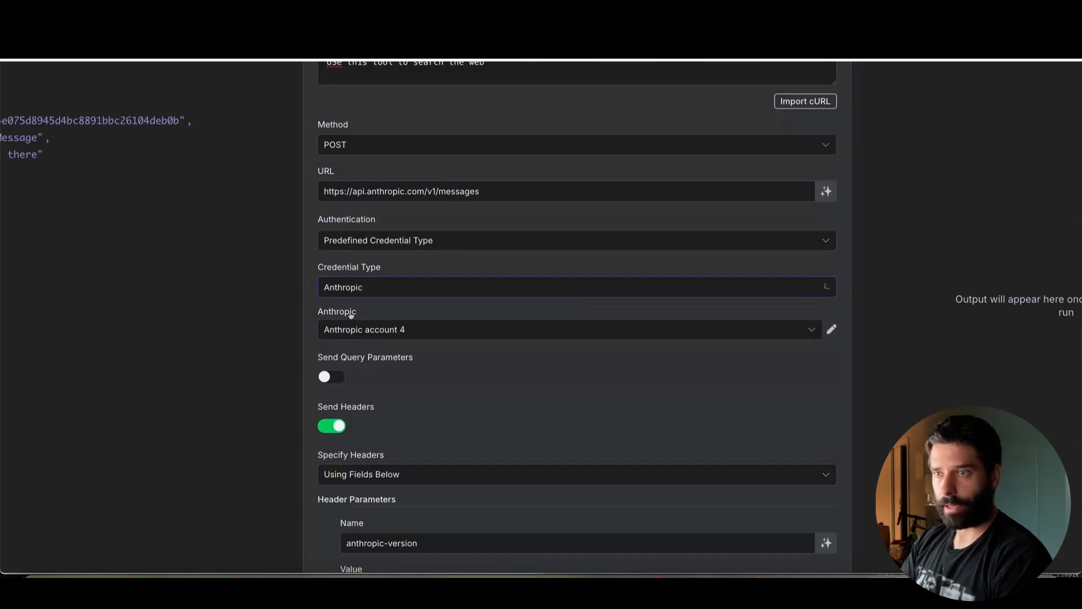
{"action": "mouse_move", "coordinate": [465, 411]}
{"action": "left_mouse_down"}
{"action": "mouse_move", "coordinate": [410, 344]}
{"action": "mouse_move", "coordinate": [351, 338]}
{"action": "mouse_move", "coordinate": [410, 343]}
{"action": "mouse_move", "coordinate": [401, 340]}
{"action": "left_mouse_up"}
{"action": "mouse_move", "coordinate": [184, 357]}
{"action": "left_mouse_down"}
{"action": "mouse_move", "coordinate": [308, 309]}
{"action": "mouse_move", "coordinate": [307, 241]}
{"action": "mouse_move", "coordinate": [310, 353]}
{"action": "mouse_move", "coordinate": [317, 327]}
{"action": "left_mouse_up"}
{"action": "scroll", "coordinate": [332, 370], "scroll_direction": "down", "scroll_amount": 2}
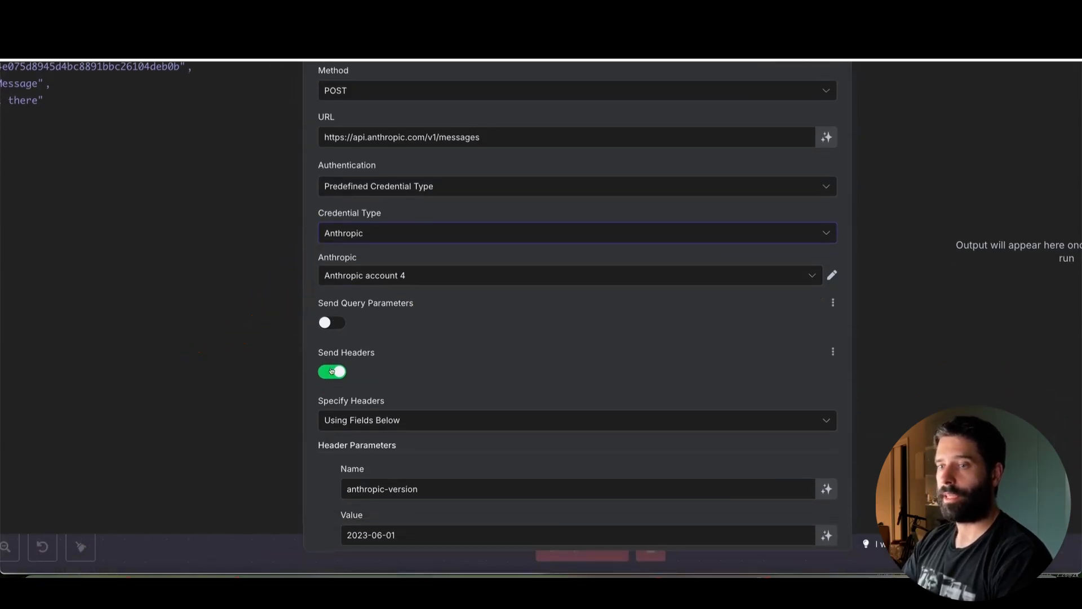
{"action": "left_click_drag", "start_coordinate": [223, 414], "coordinate": [299, 454]}
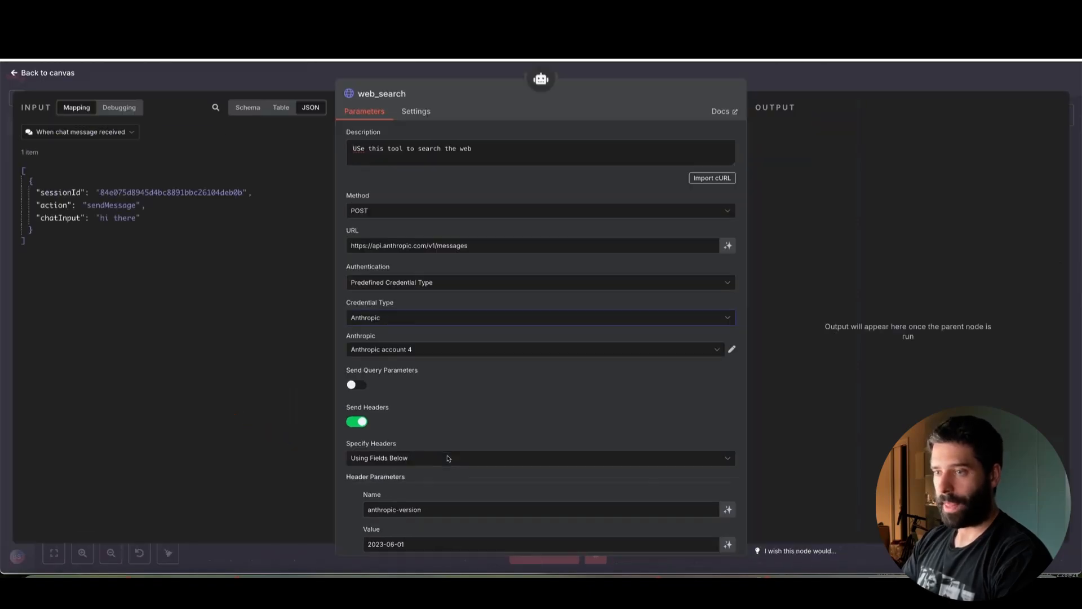
Examine the JSON body's model, max_tokens, user message content and web search tool definition.
{"action": "scroll", "coordinate": [448, 458], "scroll_direction": "down", "scroll_amount": 10}
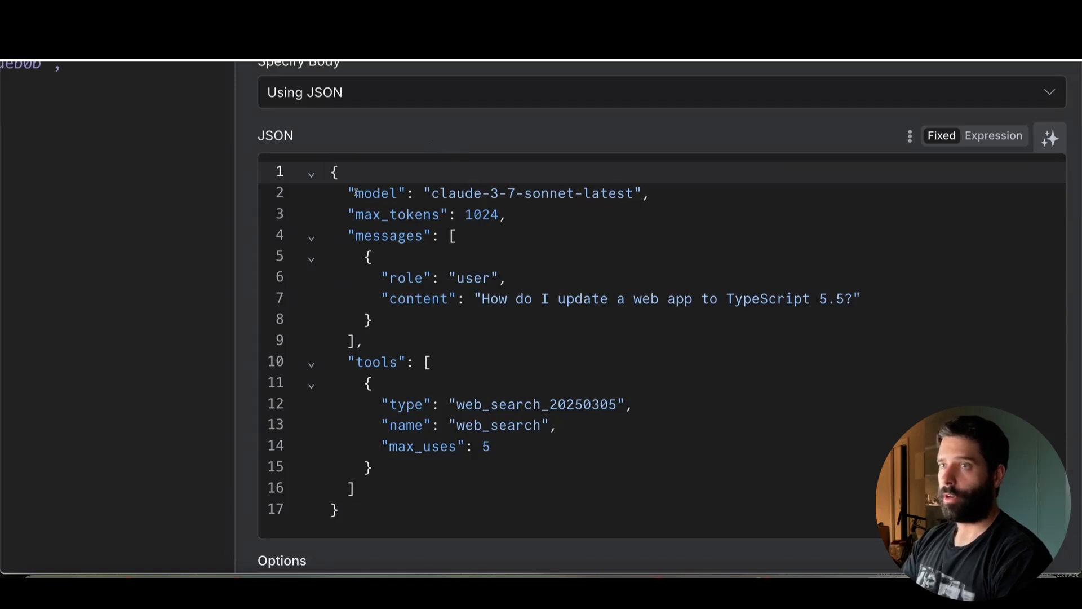
{"action": "left_click_drag", "start_coordinate": [356, 193], "coordinate": [630, 194]}
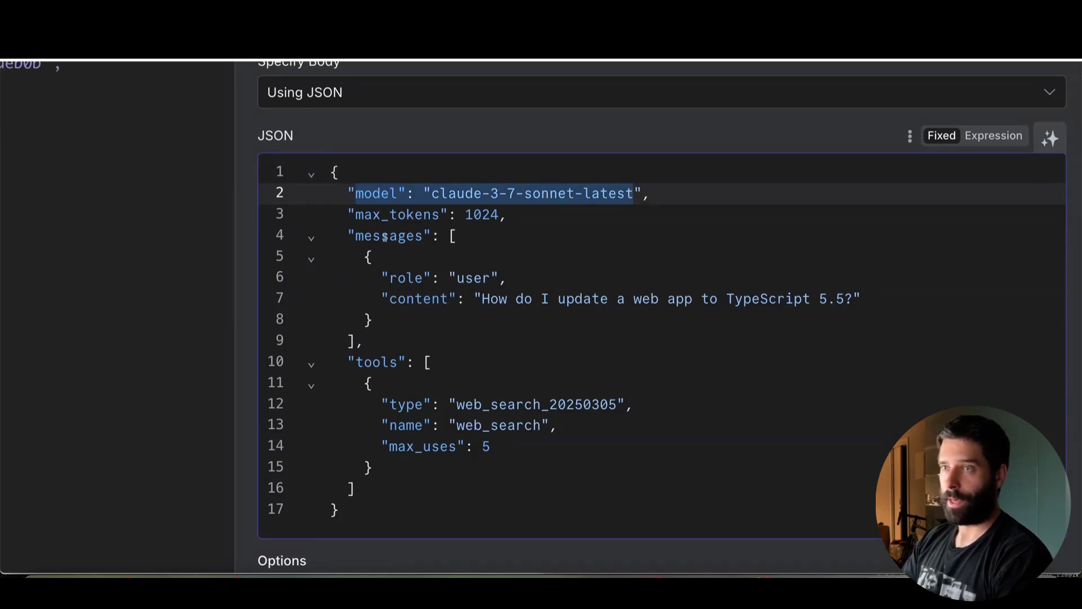
{"action": "left_click_drag", "start_coordinate": [358, 214], "coordinate": [497, 215]}
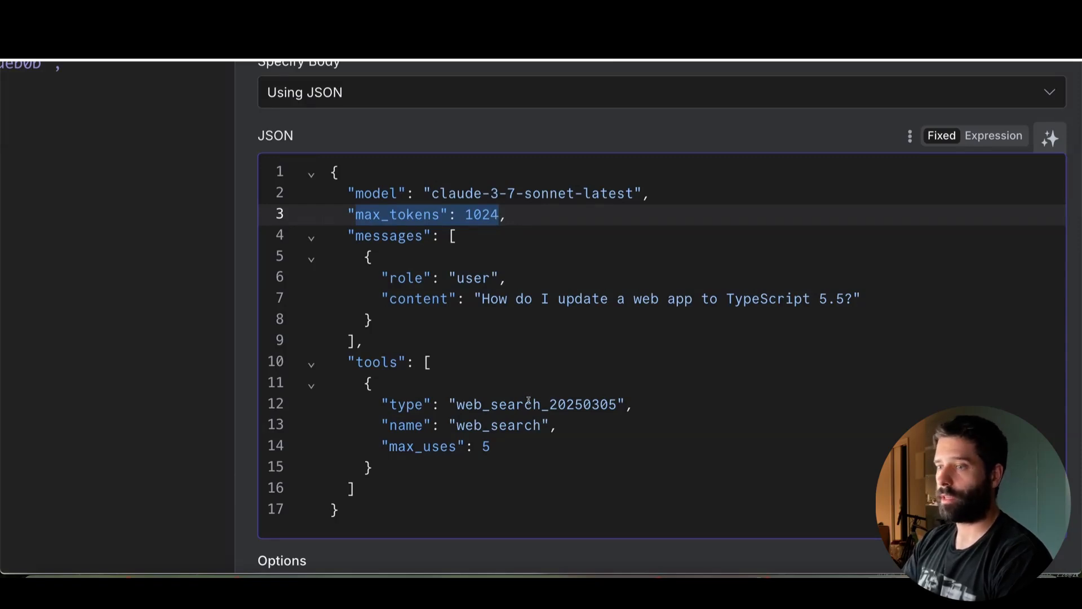
{"action": "left_click_drag", "start_coordinate": [539, 447], "coordinate": [289, 331]}
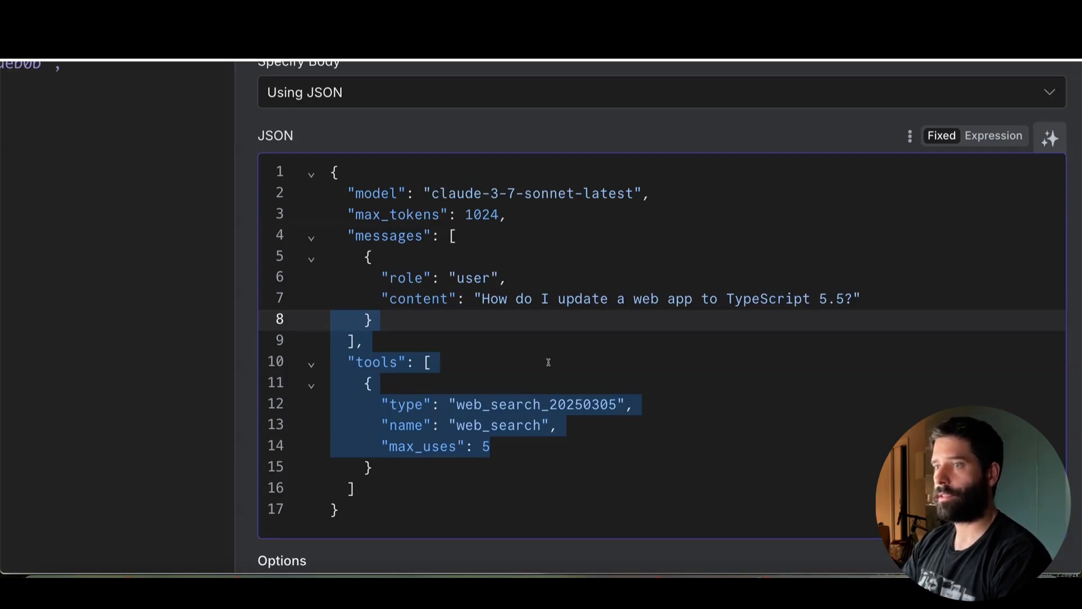
{"action": "left_click_drag", "start_coordinate": [854, 298], "coordinate": [484, 297]}
{"action": "left_click", "coordinate": [521, 363]}
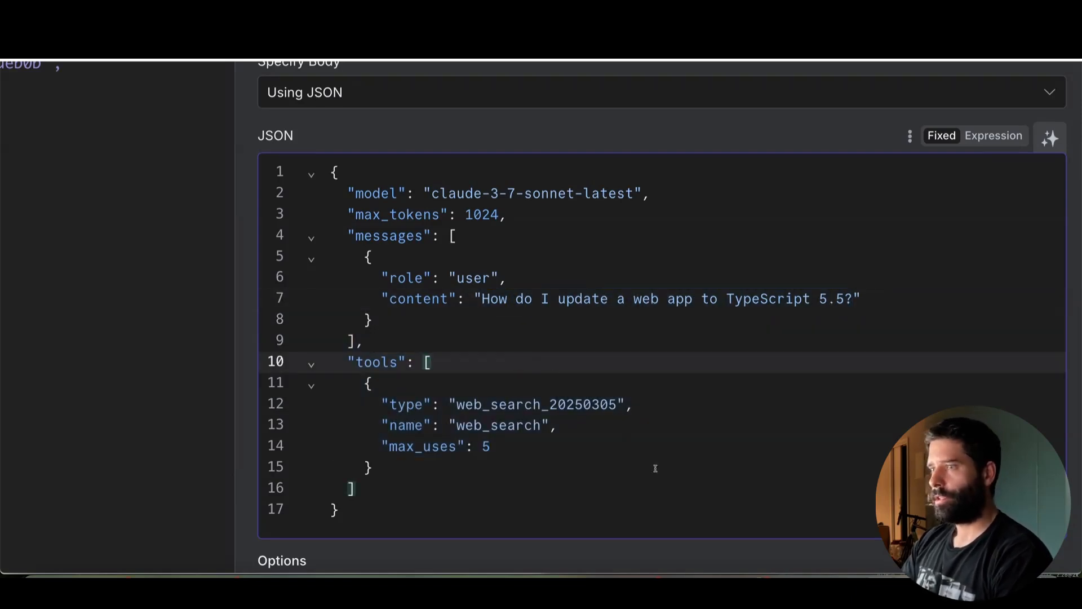
{"action": "left_click_drag", "start_coordinate": [497, 317], "coordinate": [754, 316]}
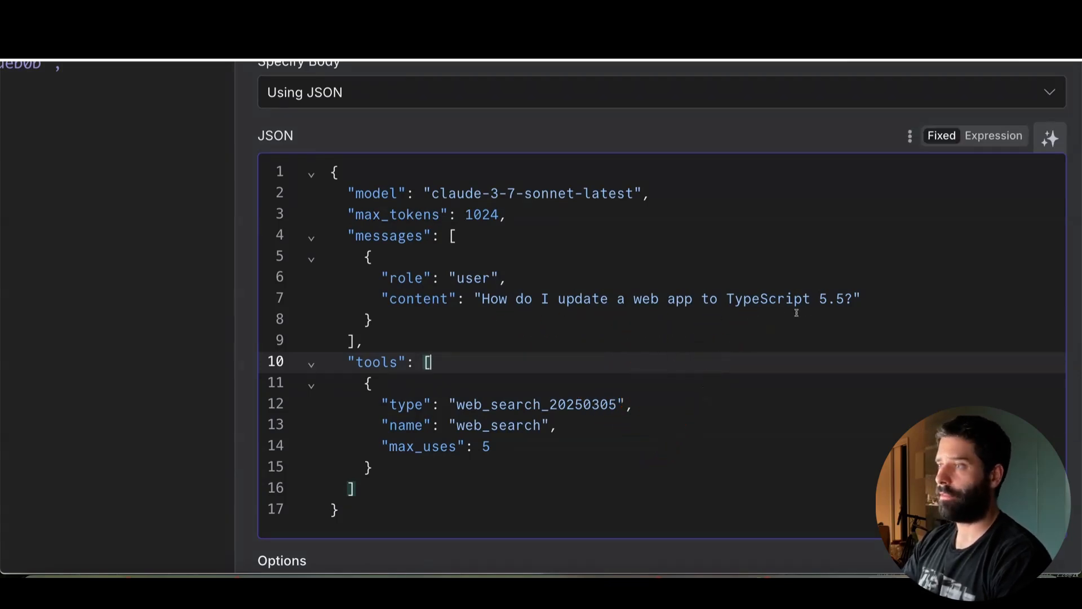
Replace the example question in the user message content of the JSON body with the placeholder {web_search_question}.
{"action": "left_click_drag", "start_coordinate": [854, 300], "coordinate": [484, 299]}
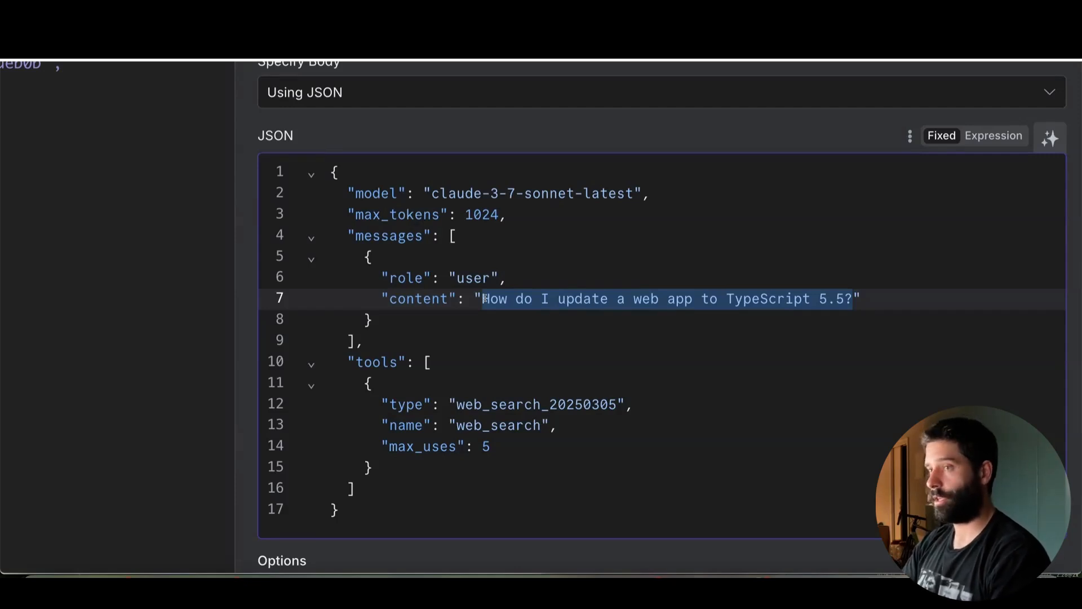
{"action": "type", "text": "{"}
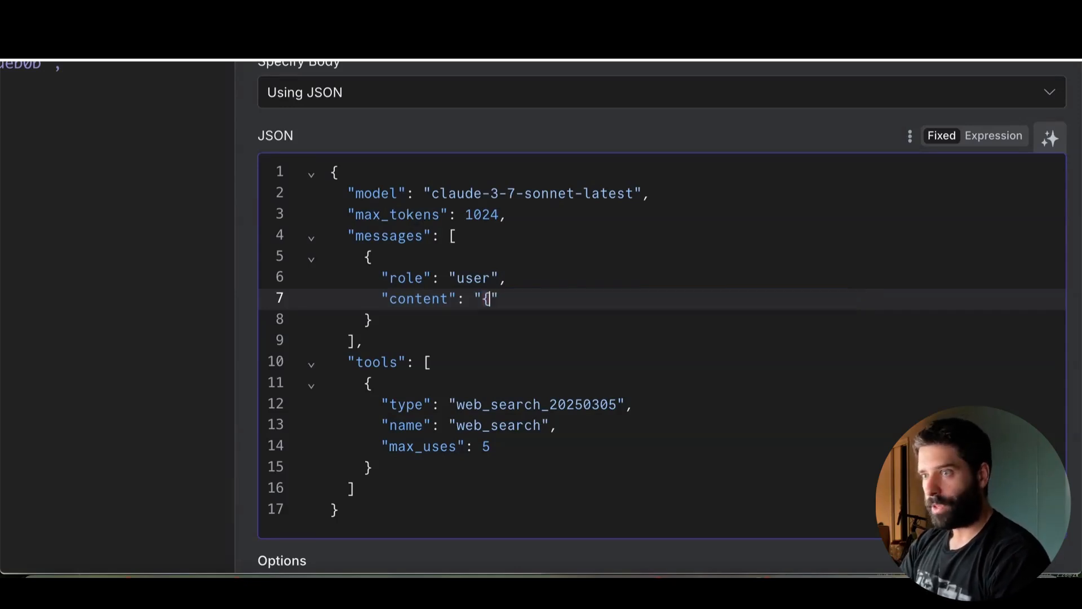
{"action": "type", "text": "web_search"}
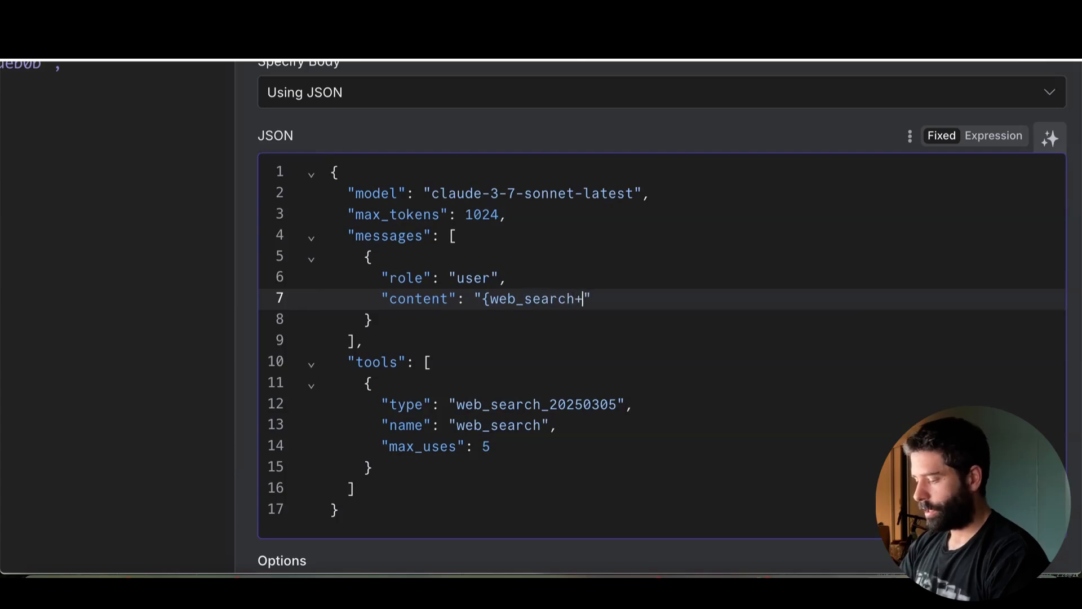
{"action": "type", "text": "_question"}
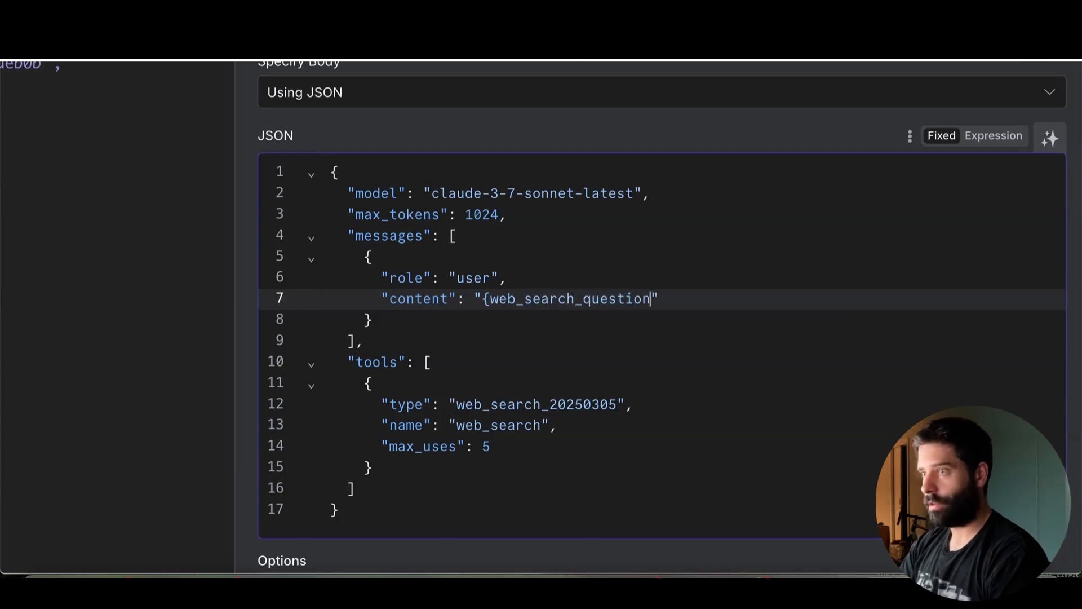
{"action": "type", "text": "}"}
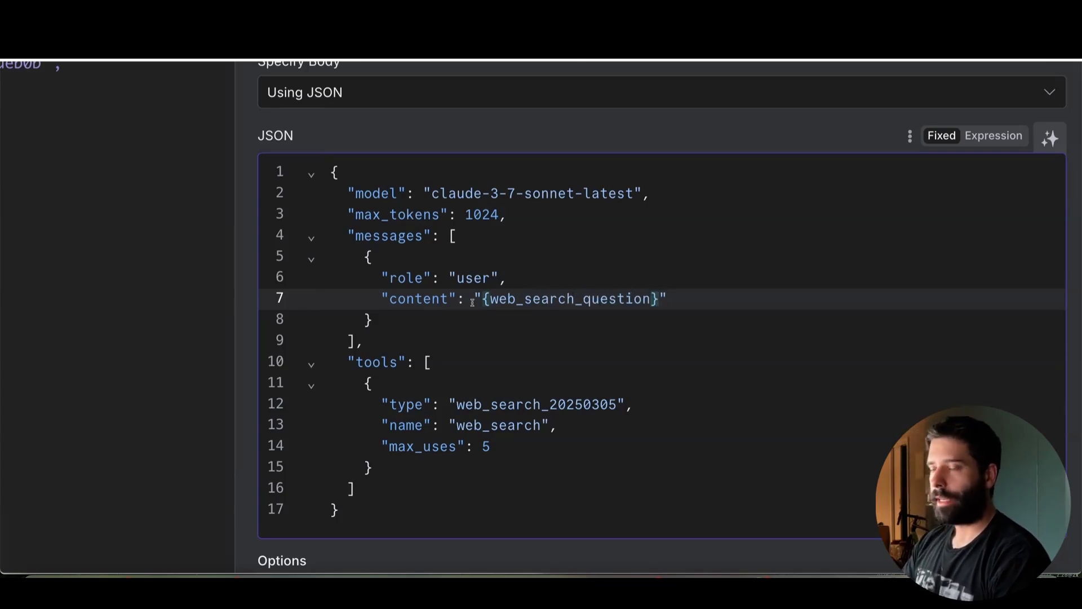
{"action": "scroll", "coordinate": [472, 302], "scroll_direction": "down", "scroll_amount": 3}
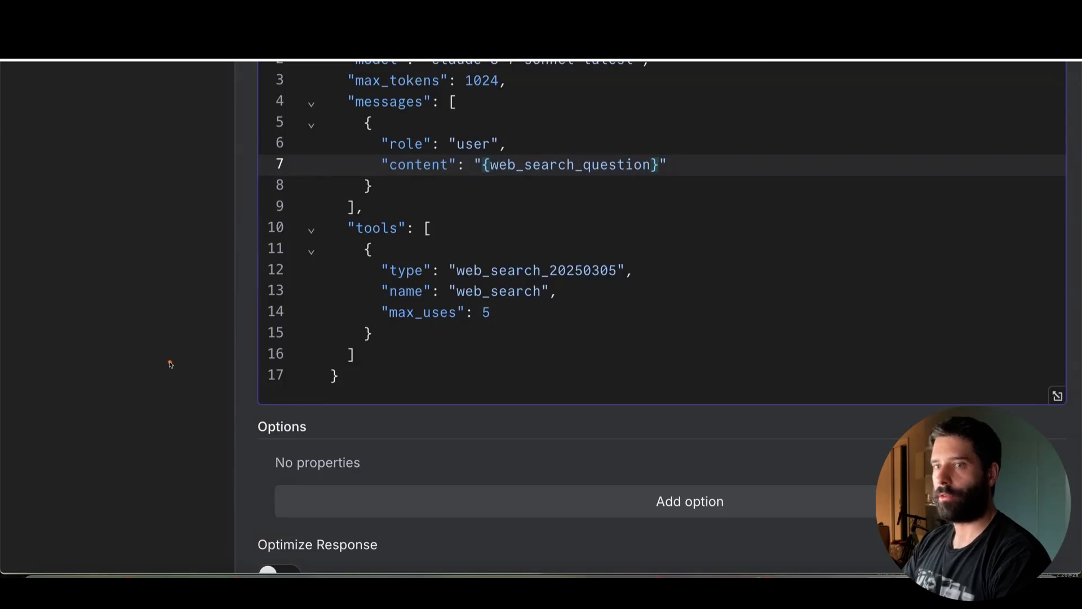
{"action": "mouse_move", "coordinate": [170, 363]}
{"action": "left_mouse_down"}
{"action": "mouse_move", "coordinate": [476, 170]}
{"action": "mouse_move", "coordinate": [468, 224]}
{"action": "mouse_move", "coordinate": [323, 442]}
{"action": "mouse_move", "coordinate": [349, 457]}
{"action": "left_mouse_up"}
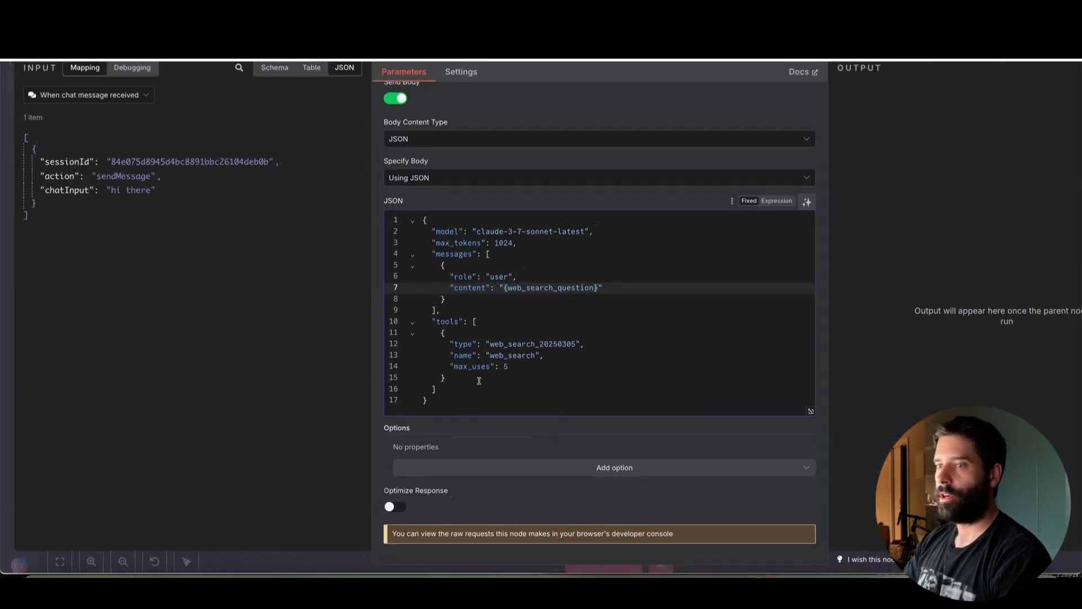
Cut the whole JSON body, let the model define the JSON parameter, and paste the body as that parameter's description.
{"action": "left_click_drag", "start_coordinate": [434, 407], "coordinate": [404, 223]}
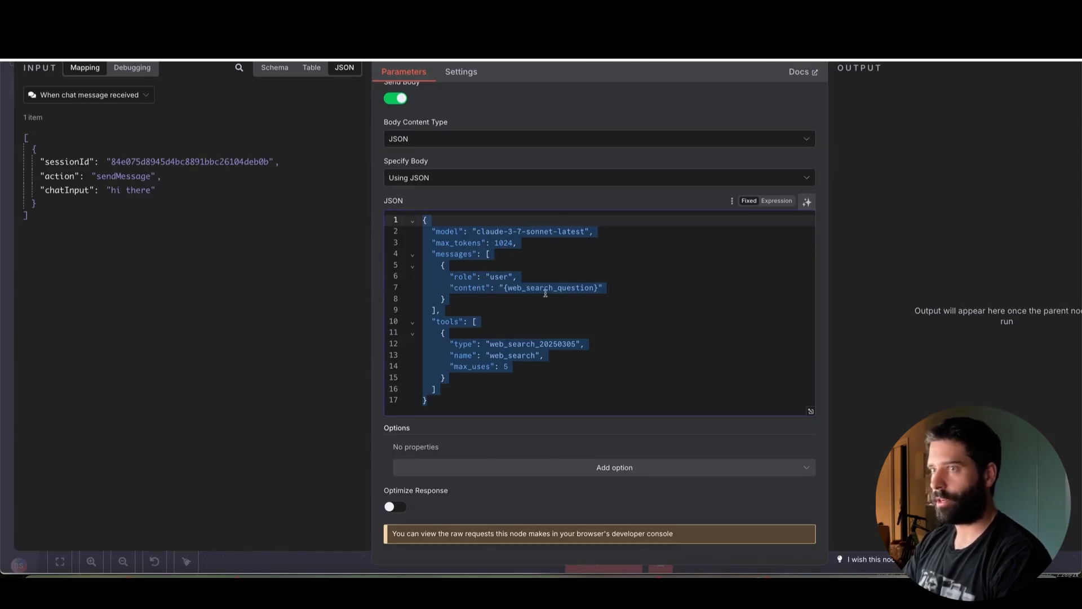
{"action": "key", "text": "BackSpace"}
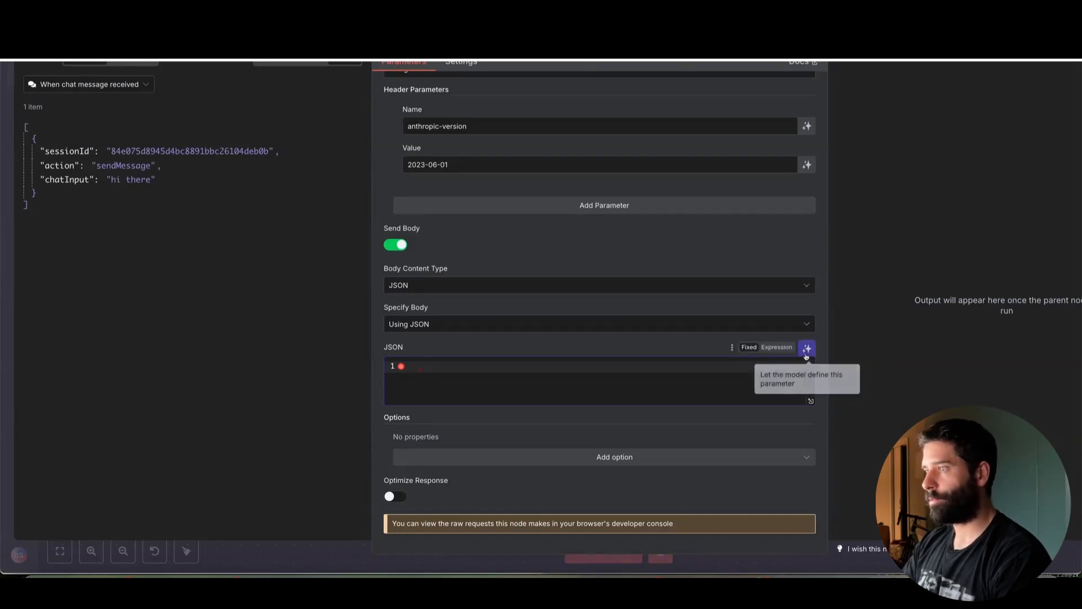
{"action": "left_click", "coordinate": [808, 349]}
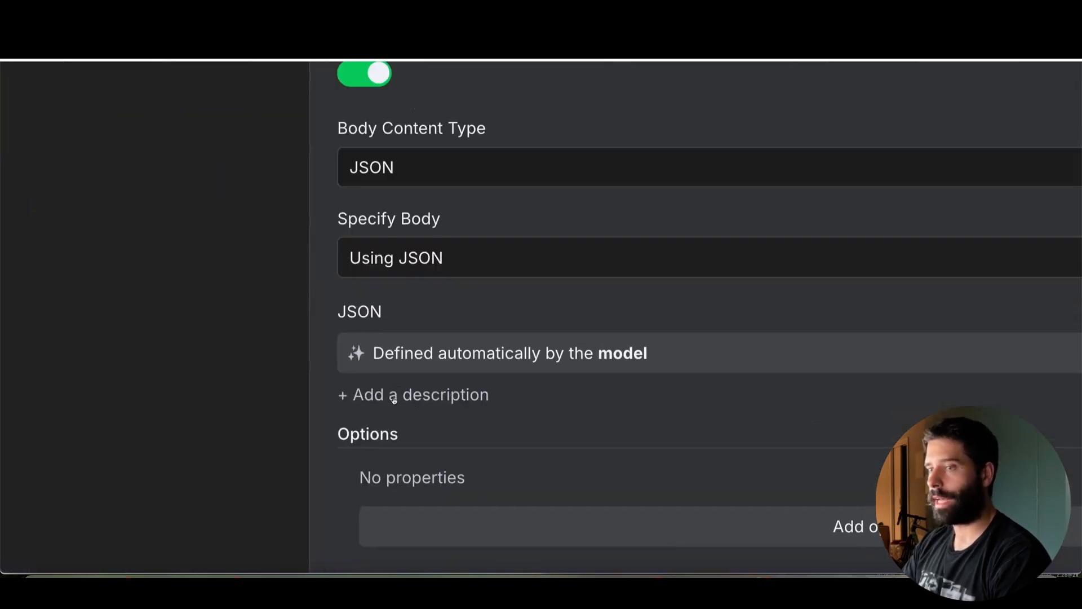
{"action": "left_click", "coordinate": [394, 395]}
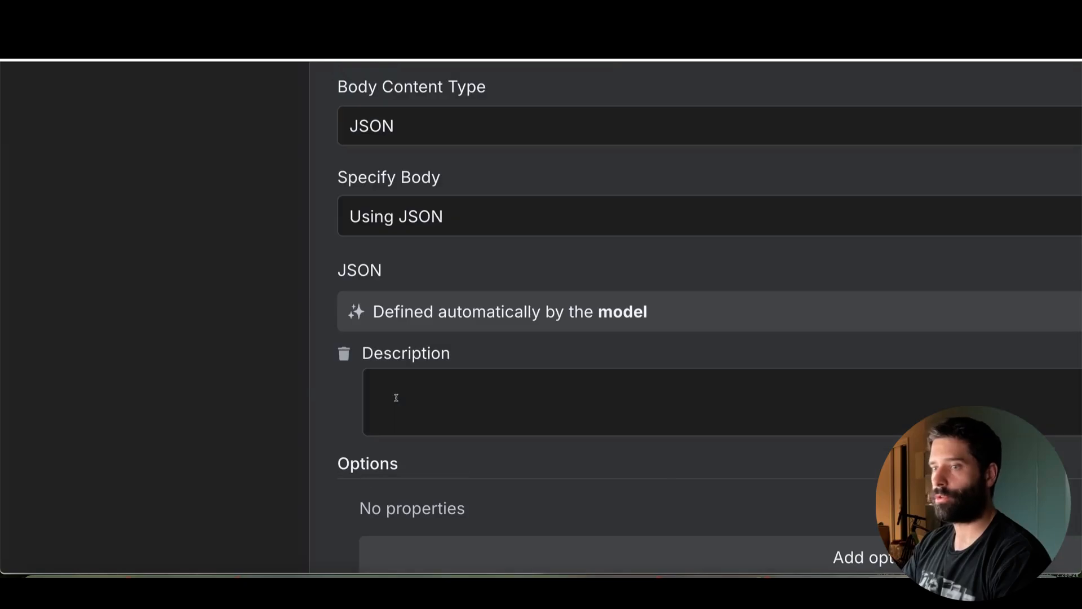
{"action": "key", "text": "ctrl+v"}
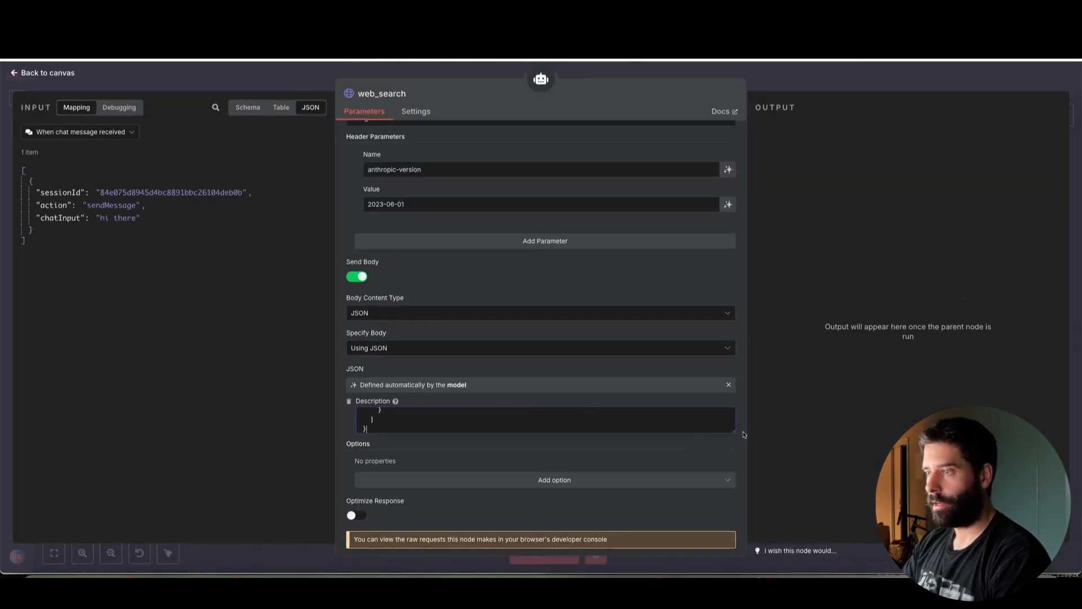
Enlarge the JSON parameter's description field and review the pasted body, including its web_search_question placeholder.
{"action": "left_click_drag", "start_coordinate": [734, 431], "coordinate": [725, 571]}
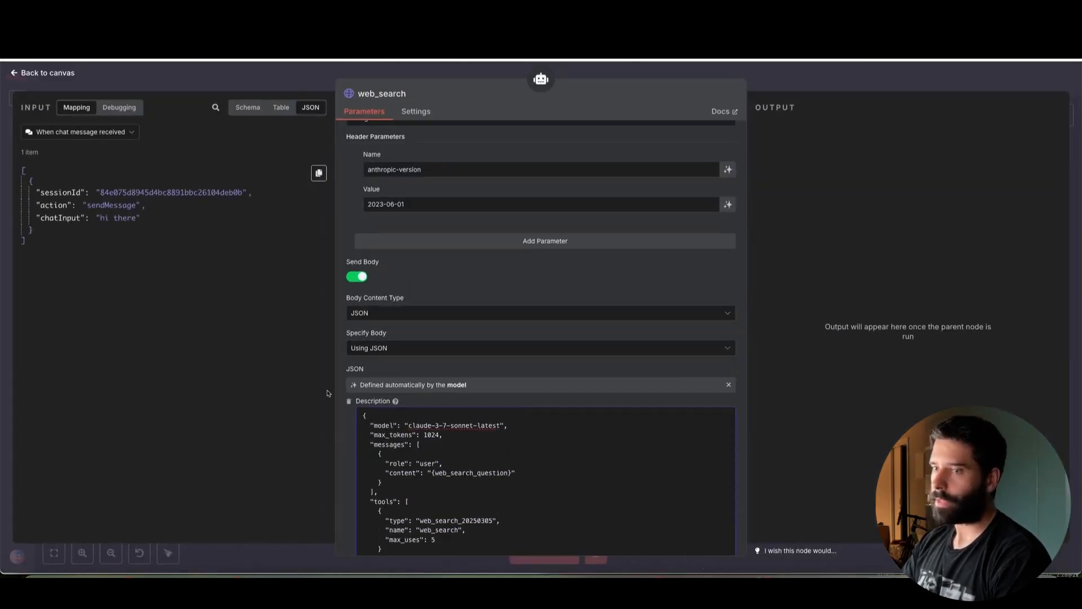
{"action": "scroll", "coordinate": [327, 393], "scroll_direction": "down", "scroll_amount": 3}
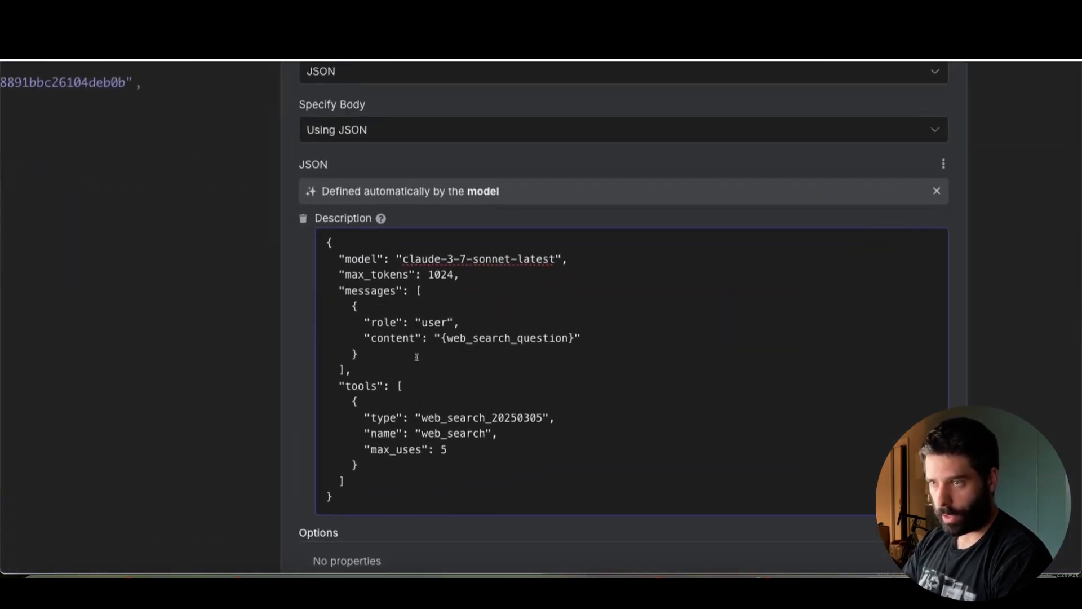
{"action": "left_click_drag", "start_coordinate": [590, 340], "coordinate": [444, 345]}
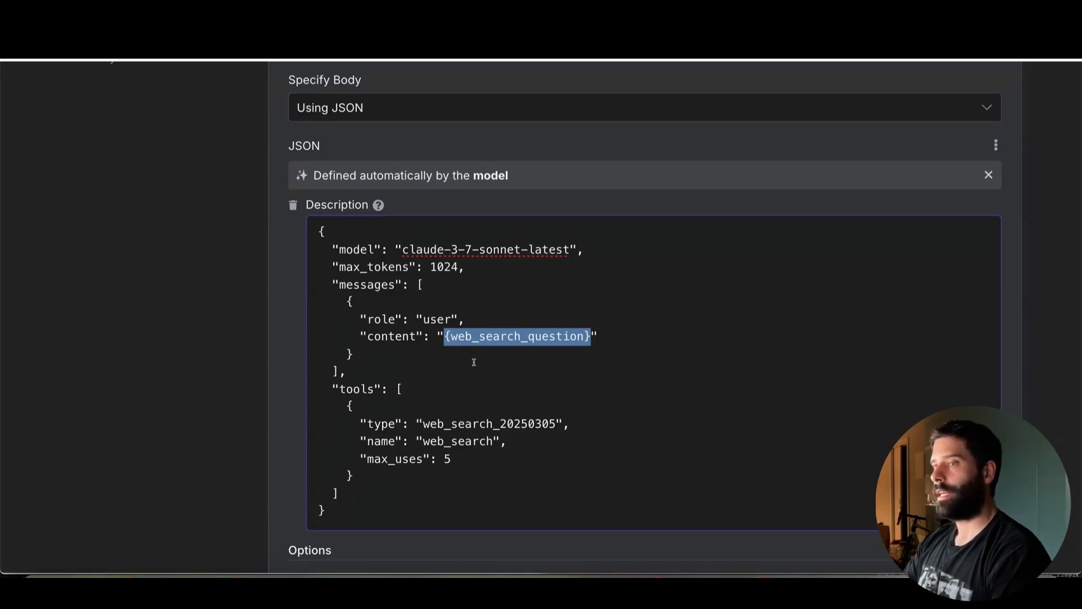
{"action": "left_click_drag", "start_coordinate": [332, 511], "coordinate": [326, 232]}
{"action": "left_click", "coordinate": [328, 236]}
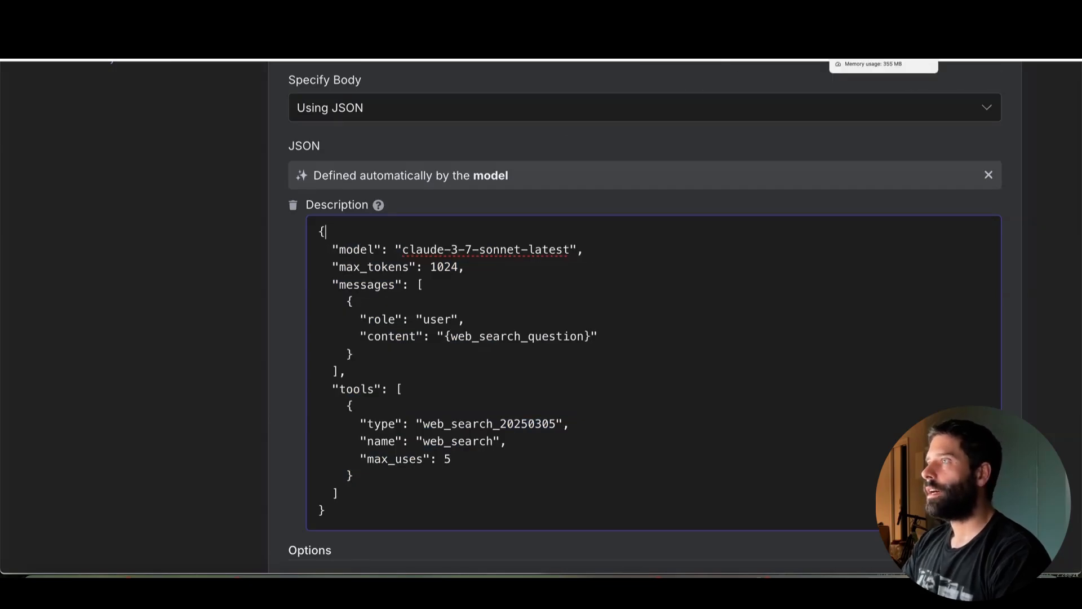
Switch to Anthropic's web search tool documentation and examine its optional parameters for maximum uses, allowed and blocked domains, and user location.
{"action": "left_click", "coordinate": [851, 23]}
{"action": "scroll", "coordinate": [571, 430], "scroll_direction": "down", "scroll_amount": 7}
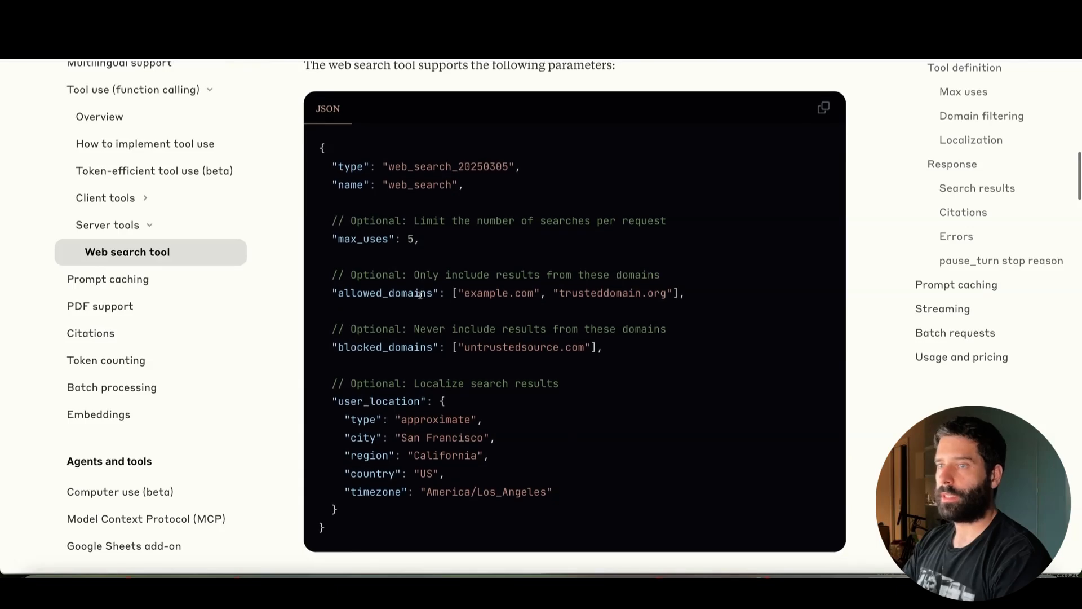
{"action": "left_click_drag", "start_coordinate": [332, 293], "coordinate": [636, 293]}
{"action": "left_click_drag", "start_coordinate": [630, 359], "coordinate": [333, 356]}
{"action": "left_click_drag", "start_coordinate": [336, 528], "coordinate": [314, 146]}
{"action": "left_click", "coordinate": [358, 168]}
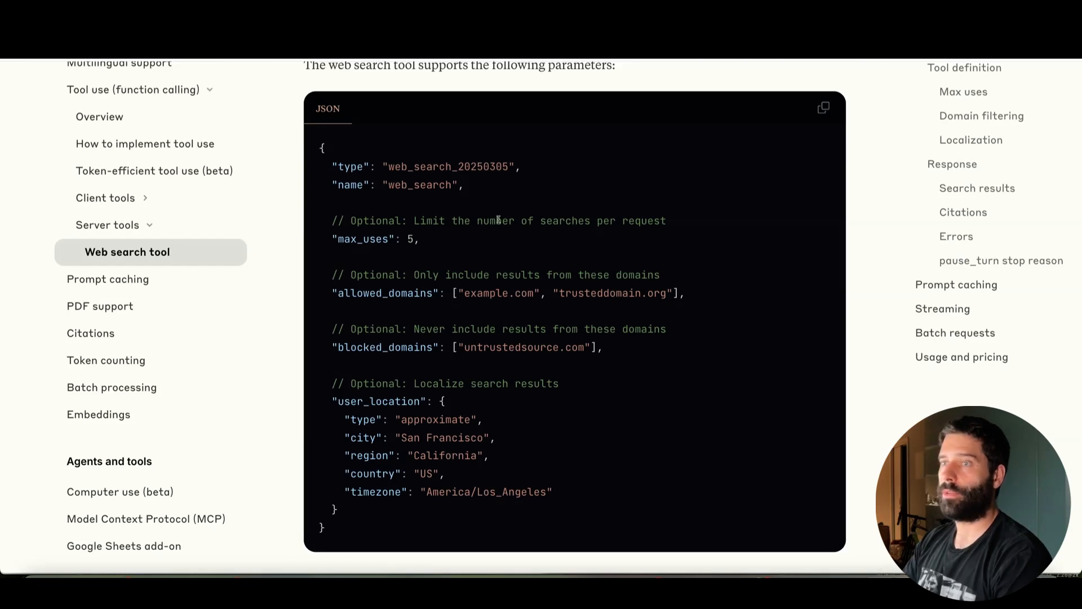
{"action": "left_click_drag", "start_coordinate": [328, 145], "coordinate": [395, 538]}
{"action": "left_click", "coordinate": [382, 533]}
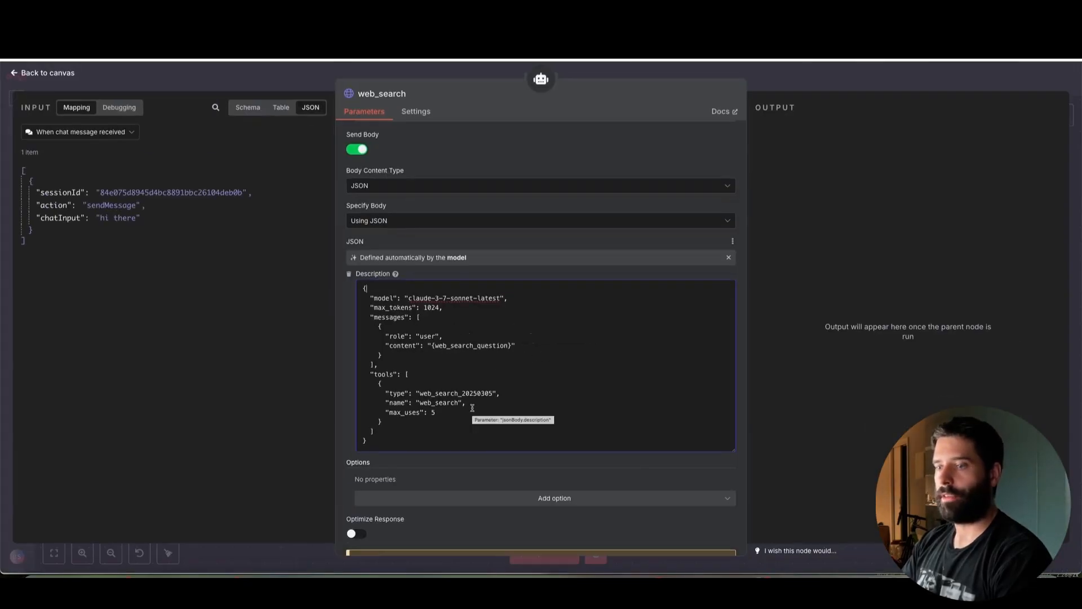
Leave the web_search tool's settings and add a System Message option to the AI Agent node.
{"action": "scroll", "coordinate": [471, 348], "scroll_direction": "up", "scroll_amount": 10}
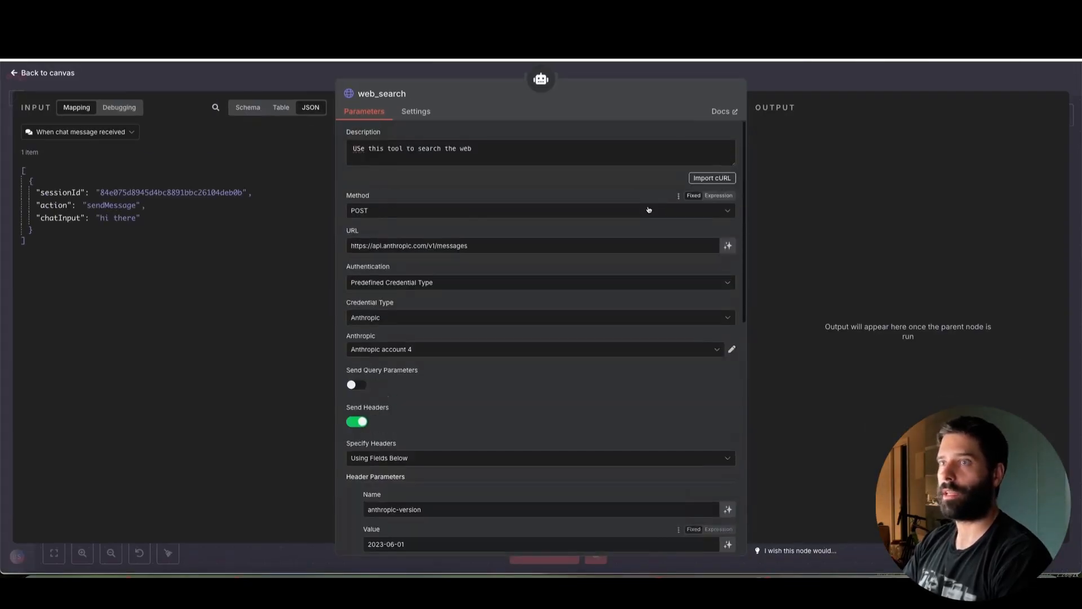
{"action": "left_click", "coordinate": [766, 85]}
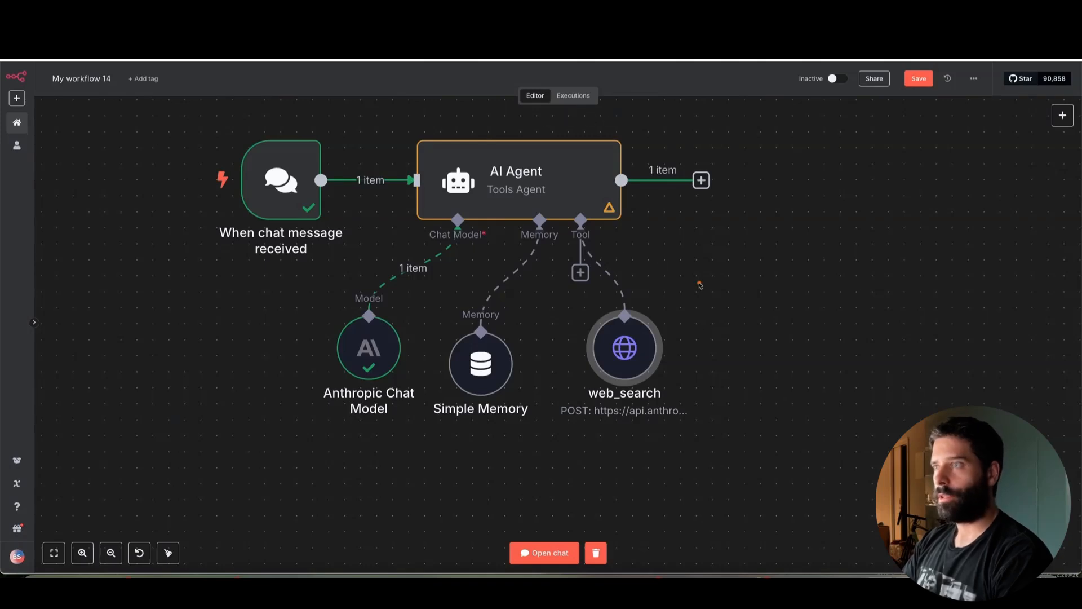
{"action": "left_click_drag", "start_coordinate": [701, 284], "coordinate": [586, 193]}
{"action": "double_click", "coordinate": [587, 193]}
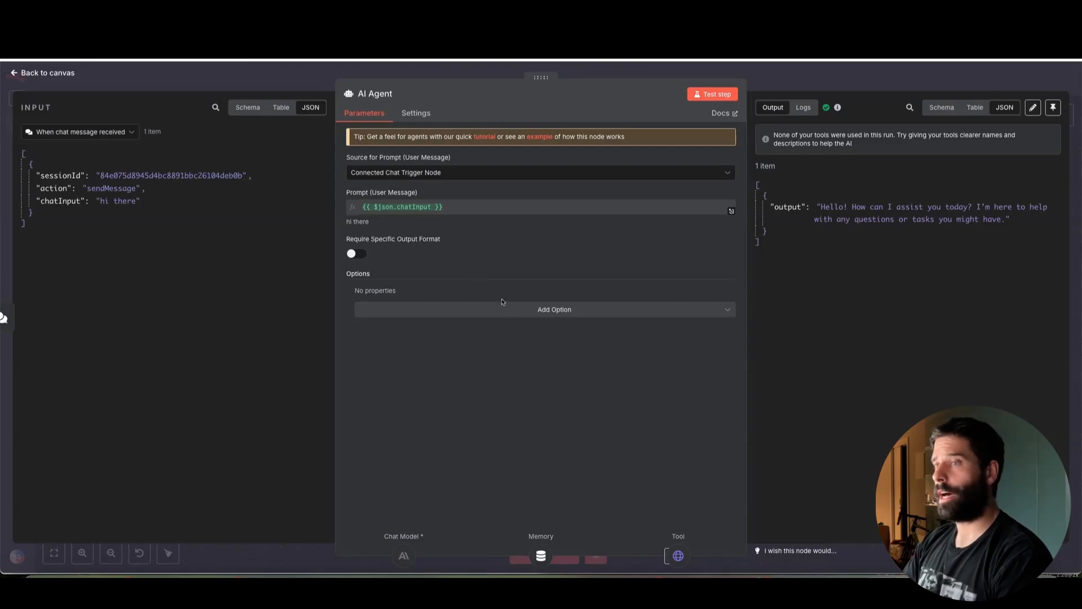
{"action": "left_click", "coordinate": [523, 317]}
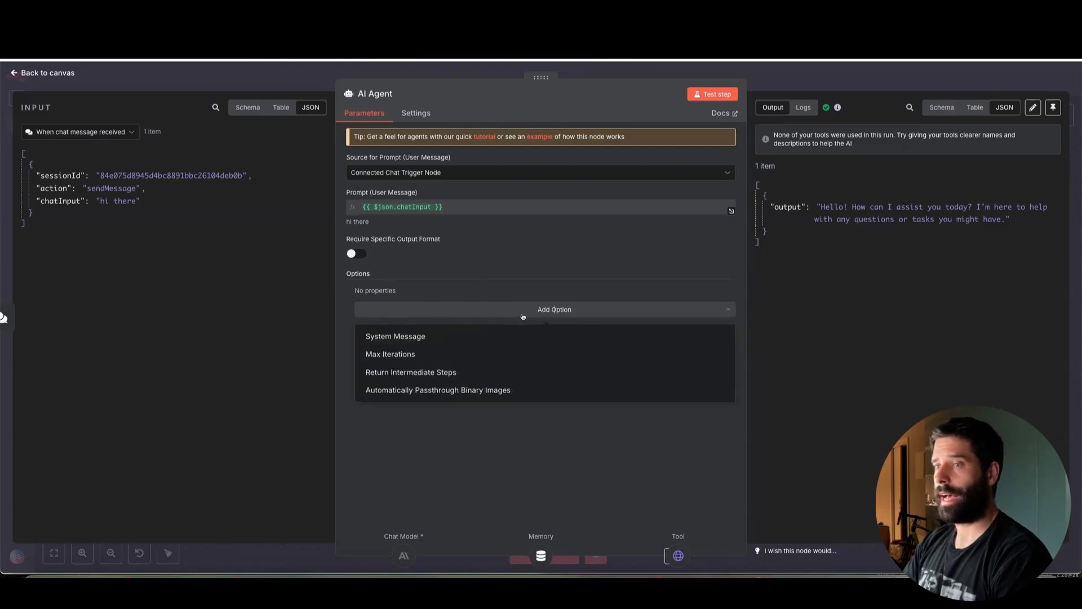
{"action": "left_click", "coordinate": [424, 340]}
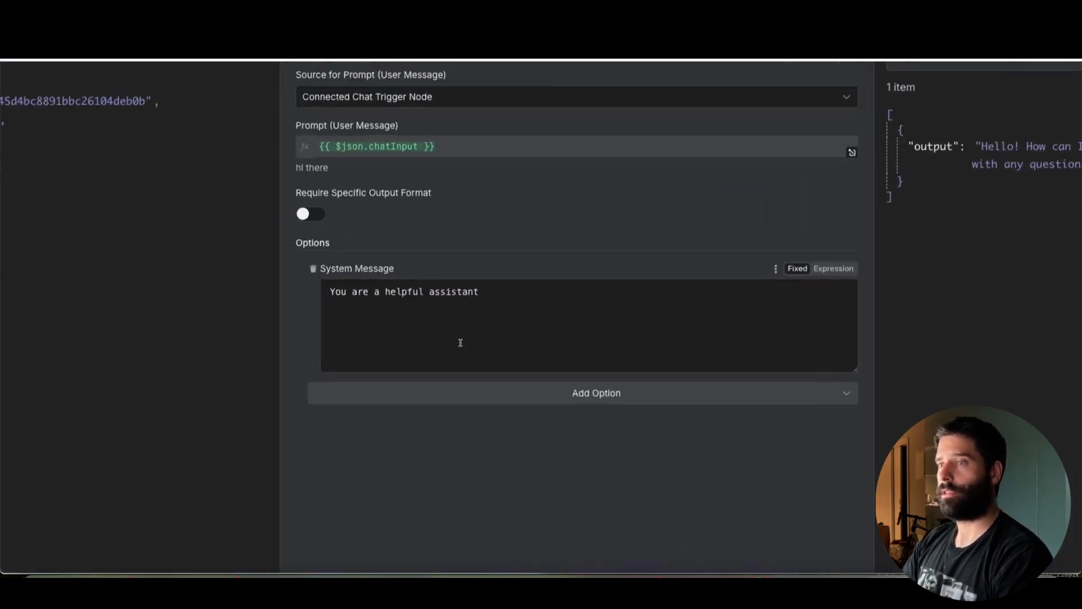
Append the line "Use the web_search tool to search the web for answers to questions" to the AI Agent's system message and return to the canvas.
{"action": "left_click", "coordinate": [514, 274]}
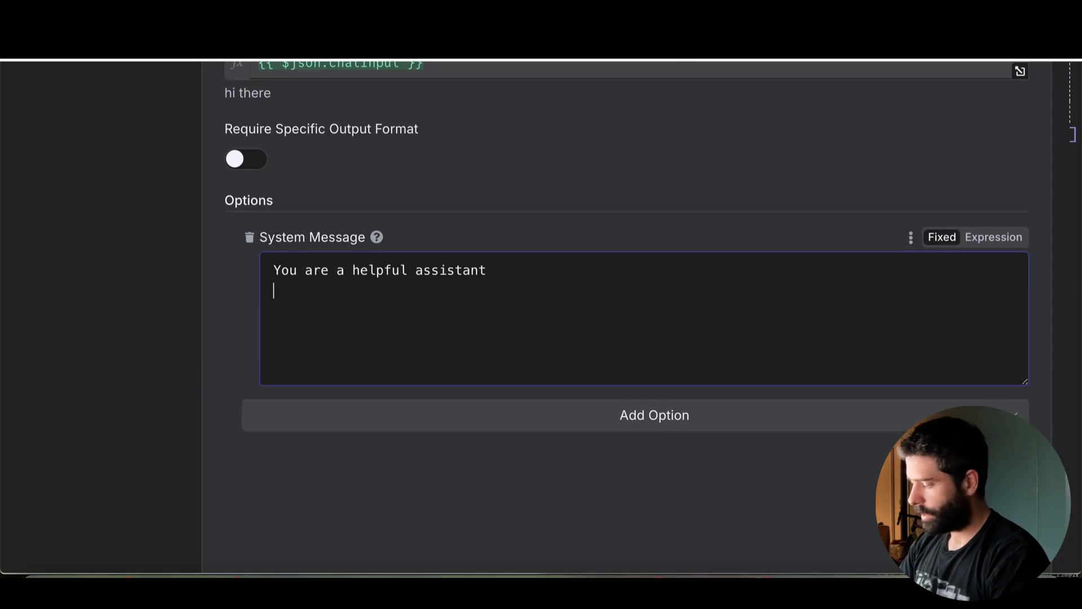
{"action": "type", "text": "Use the web"}
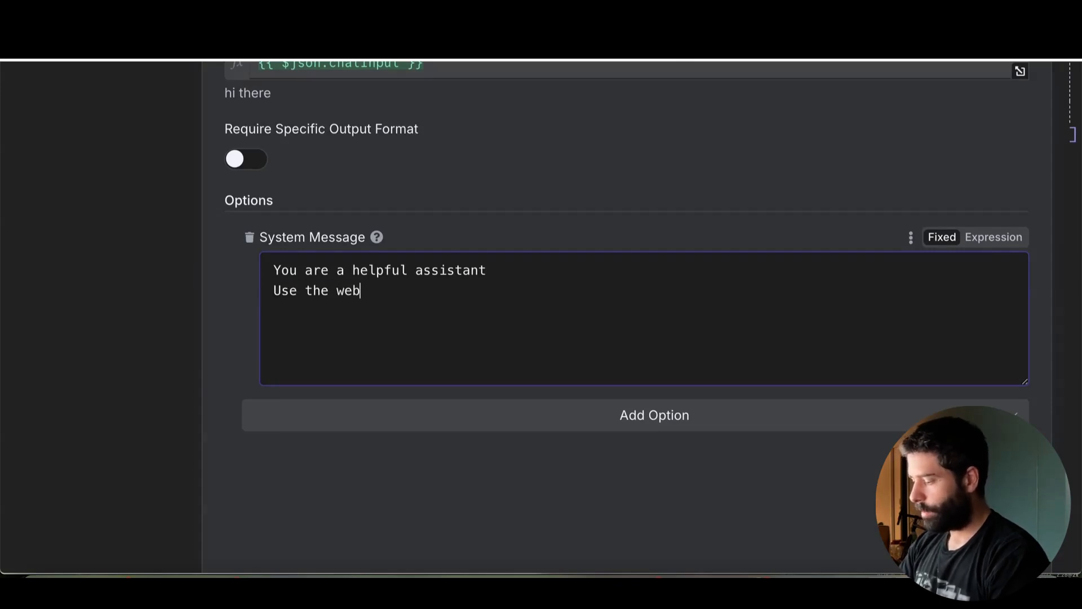
{"action": "type", "text": "_search tool"}
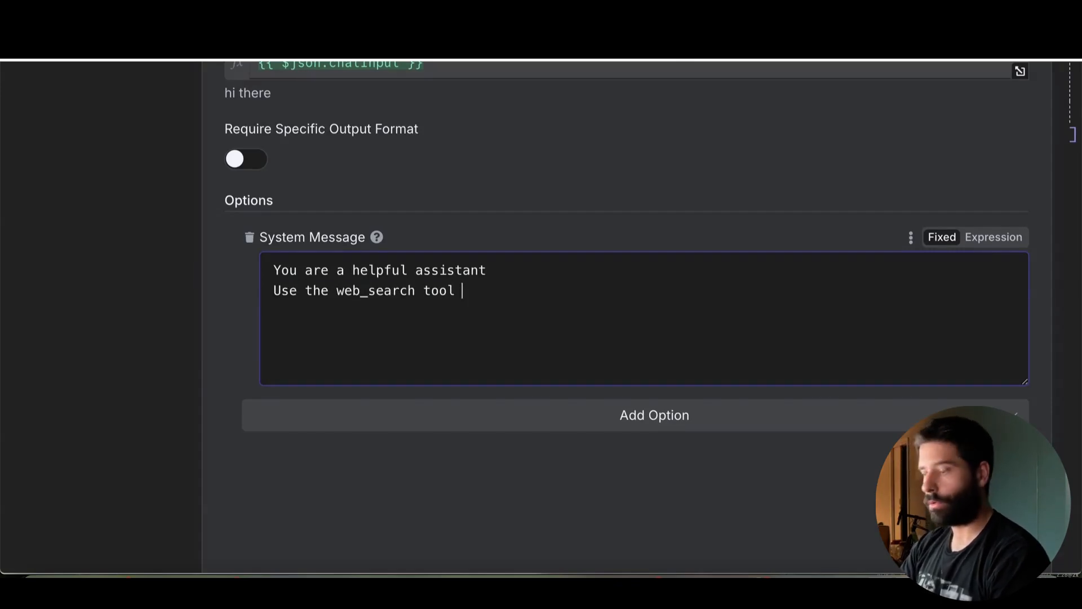
{"action": "type", "text": " to search th"}
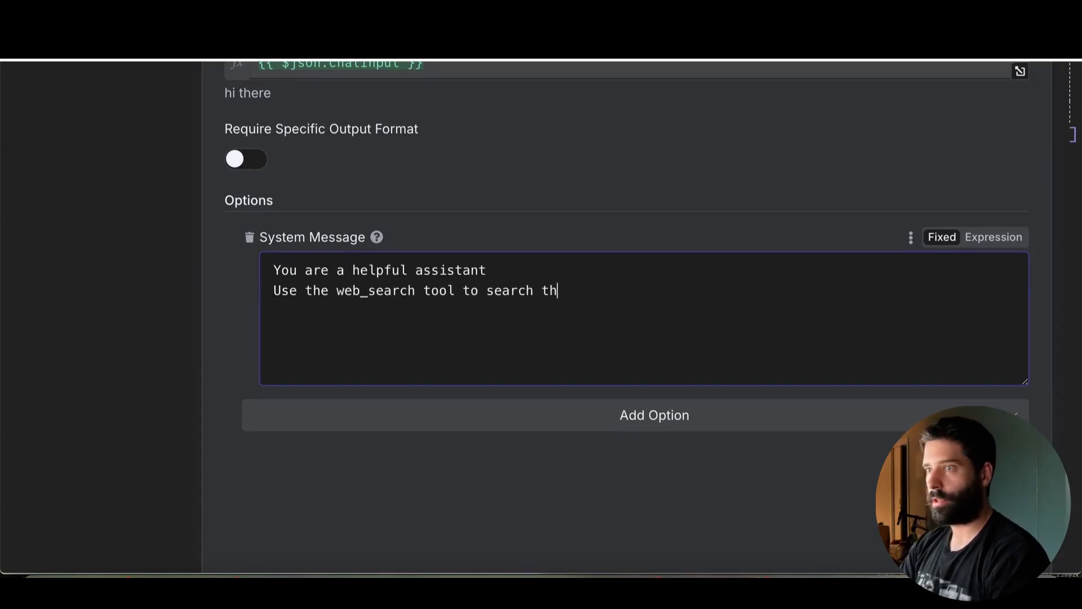
{"action": "type", "text": "e web for answers to que"}
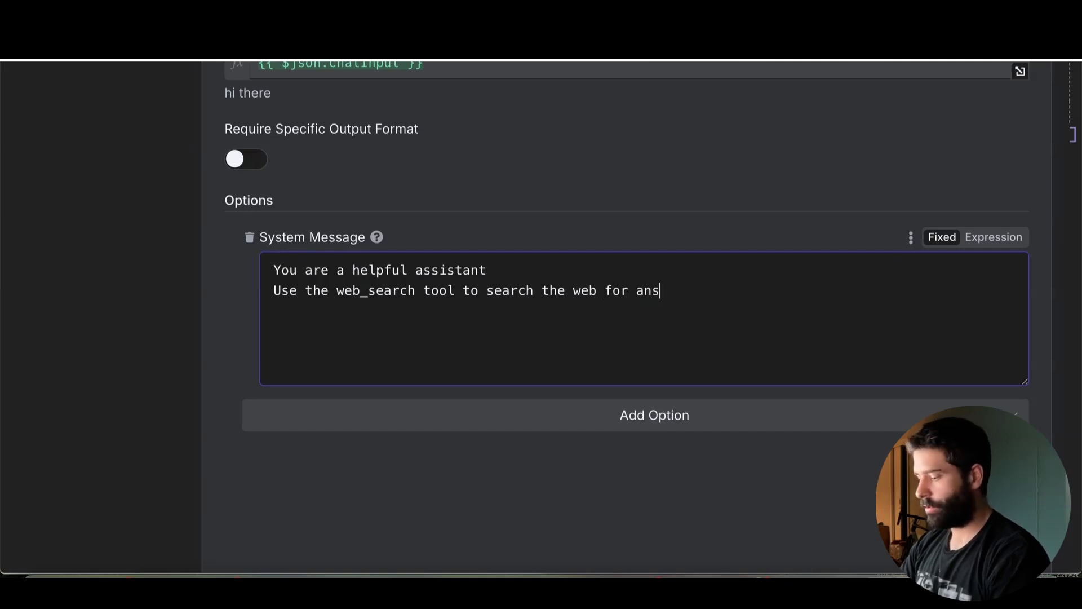
{"action": "type", "text": "stions"}
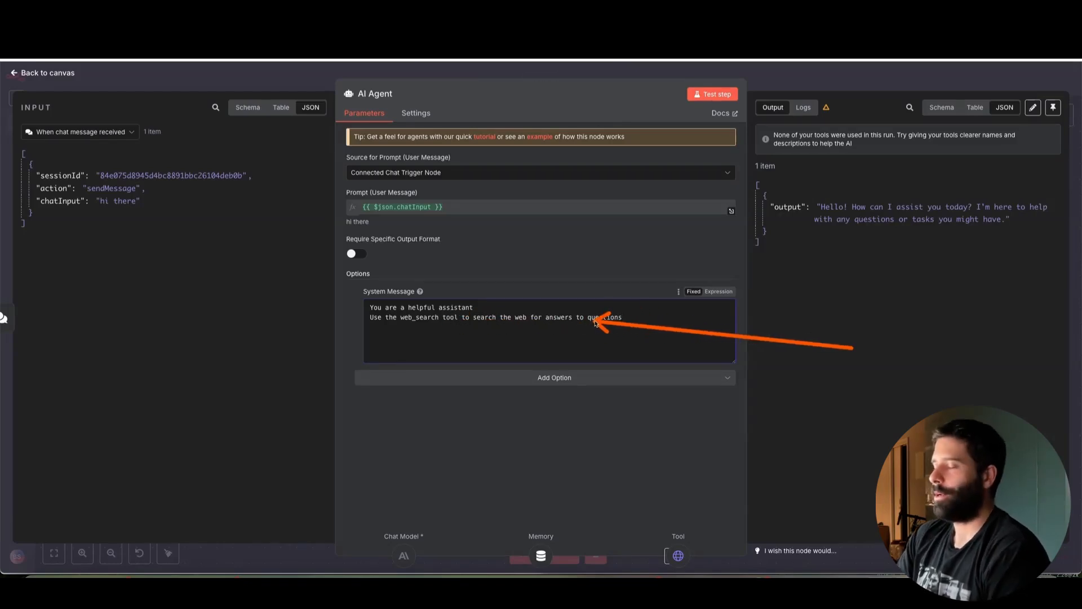
{"action": "left_click", "coordinate": [837, 83]}
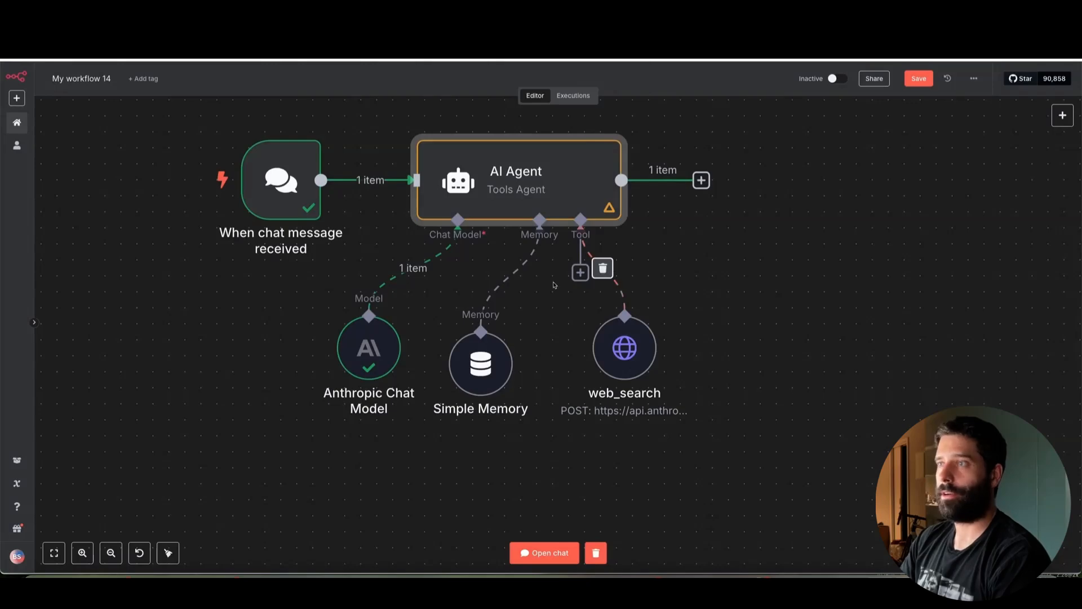
Open the workflow chat, reset it to a new session, and enlarge the chat area while keeping all nodes in view.
{"action": "scroll", "coordinate": [554, 285], "scroll_direction": "left", "scroll_amount": 8}
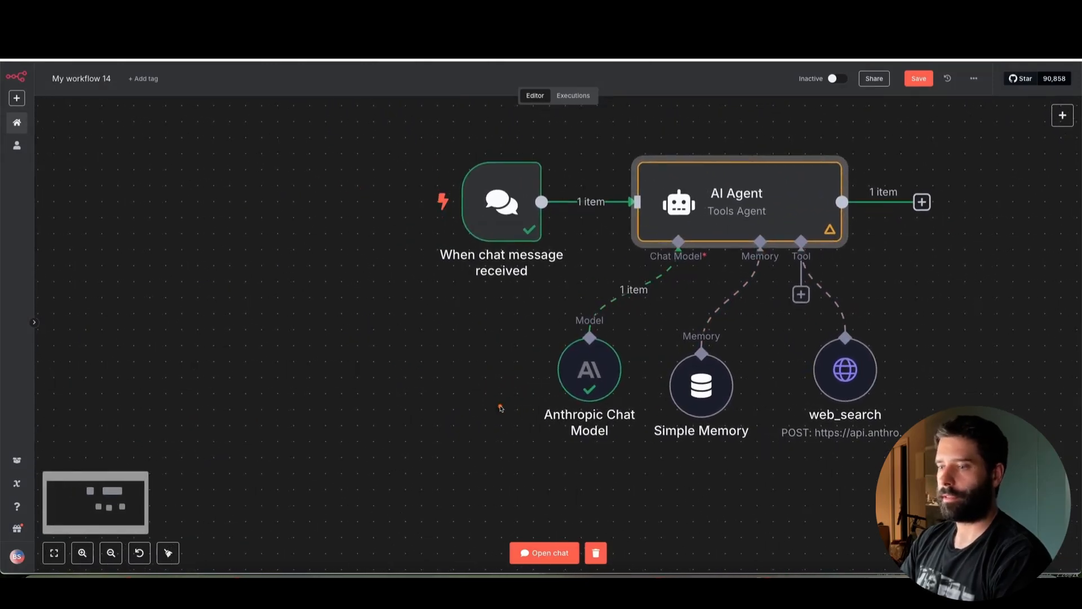
{"action": "left_click", "coordinate": [531, 551]}
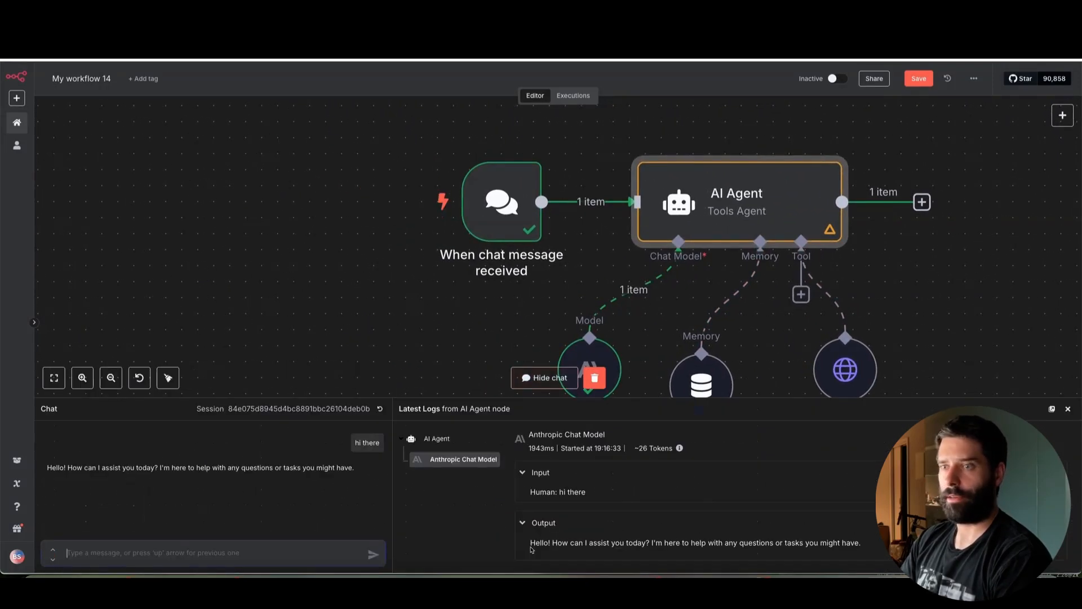
{"action": "left_click", "coordinate": [380, 409]}
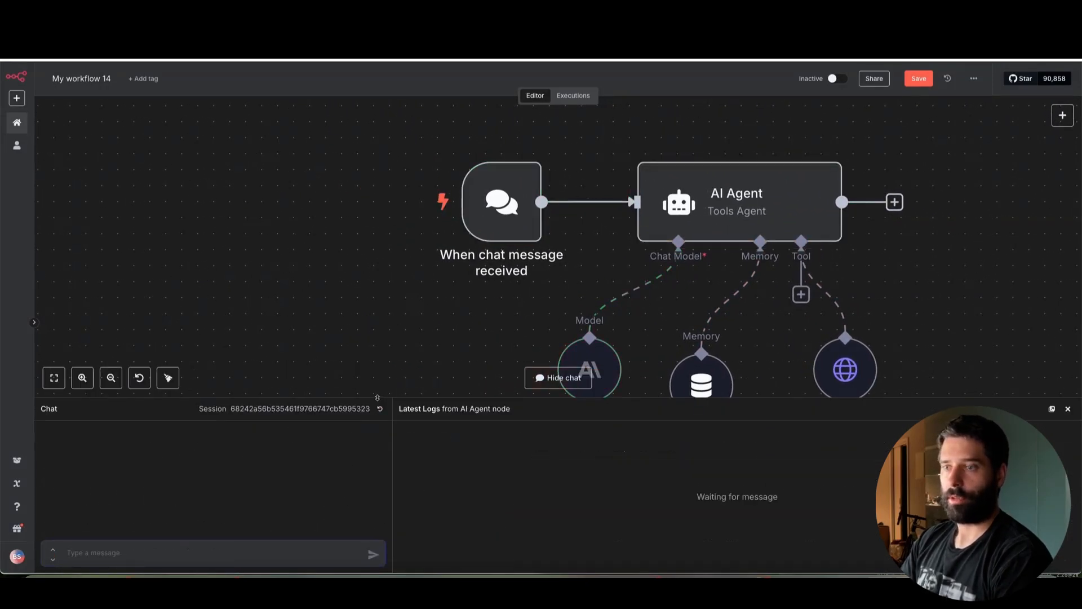
{"action": "left_click_drag", "start_coordinate": [380, 398], "coordinate": [380, 362]}
{"action": "scroll", "coordinate": [648, 238], "scroll_direction": "down", "scroll_amount": 2}
{"action": "scroll", "coordinate": [647, 239], "scroll_direction": "down", "scroll_amount": 2}
{"action": "scroll", "coordinate": [647, 238], "scroll_direction": "left", "scroll_amount": 2}
{"action": "scroll", "coordinate": [648, 238], "scroll_direction": "down", "scroll_amount": 1}
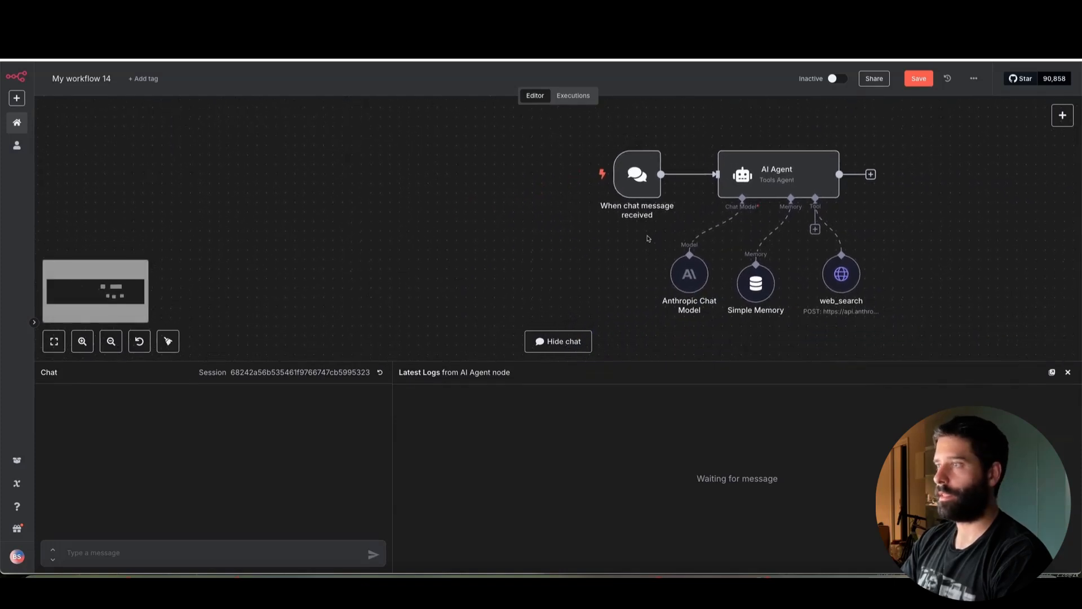
Send the chat message "what is the weather in melbourne" to test the agent.
{"action": "left_click", "coordinate": [110, 548]}
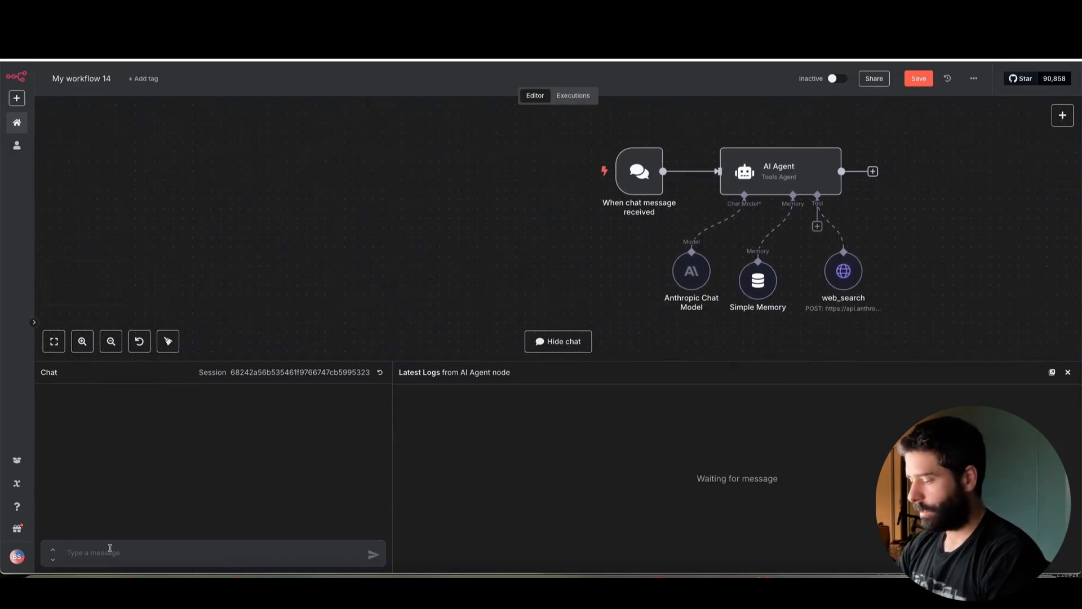
{"action": "type", "text": "what is the weather"}
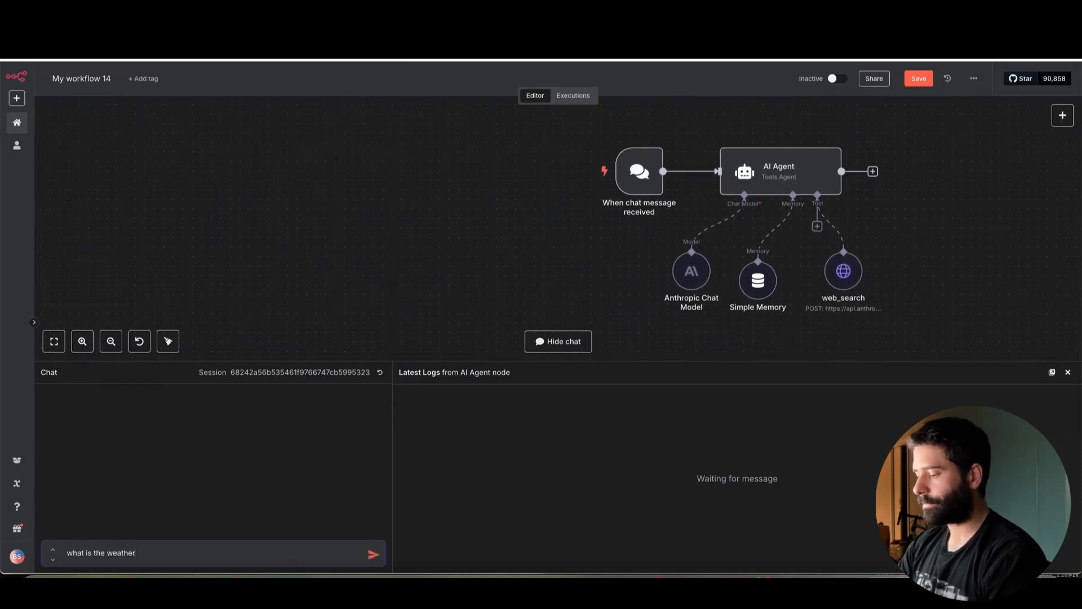
{"action": "type", "text": " in melbourne"}
{"action": "key", "text": "Return"}
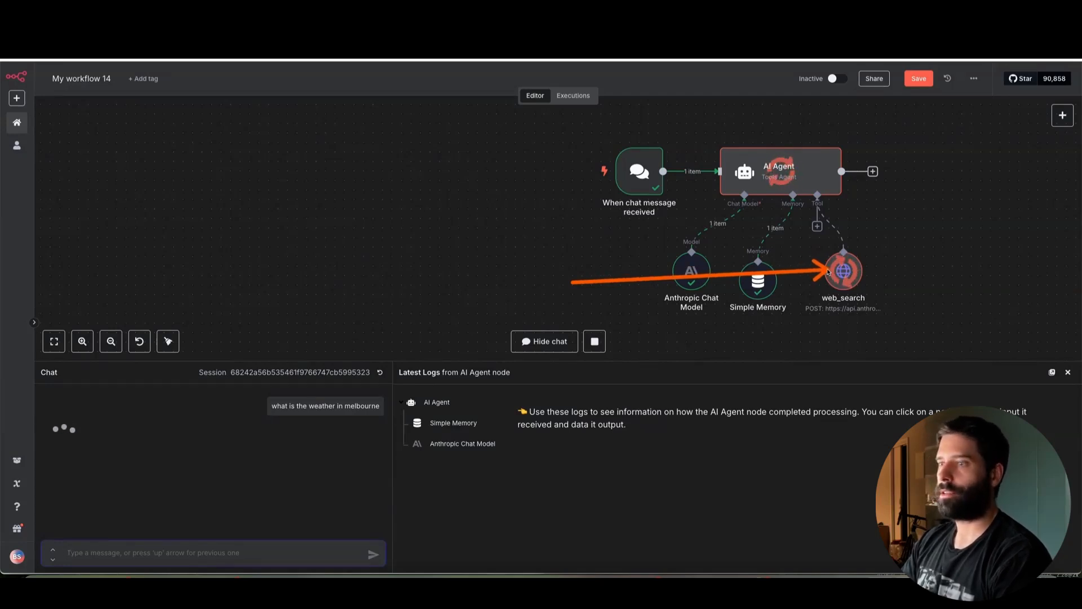
{"action": "key", "text": "Escape"}
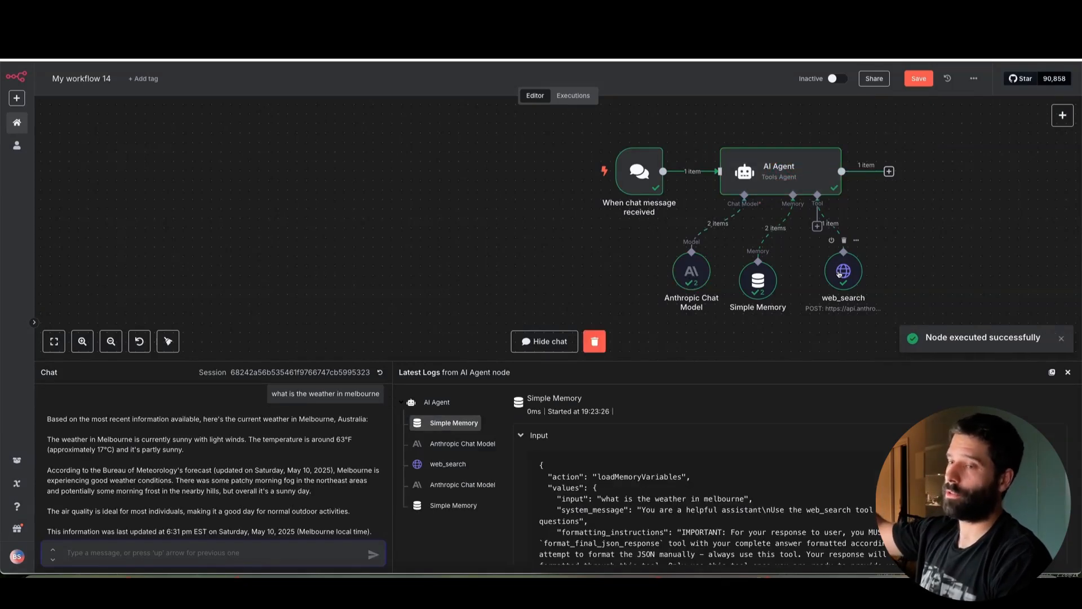
Enlarge the chat area to read the agent's full weather answer, and close the chat.
{"action": "scroll", "coordinate": [894, 262], "scroll_direction": "down", "scroll_amount": 2}
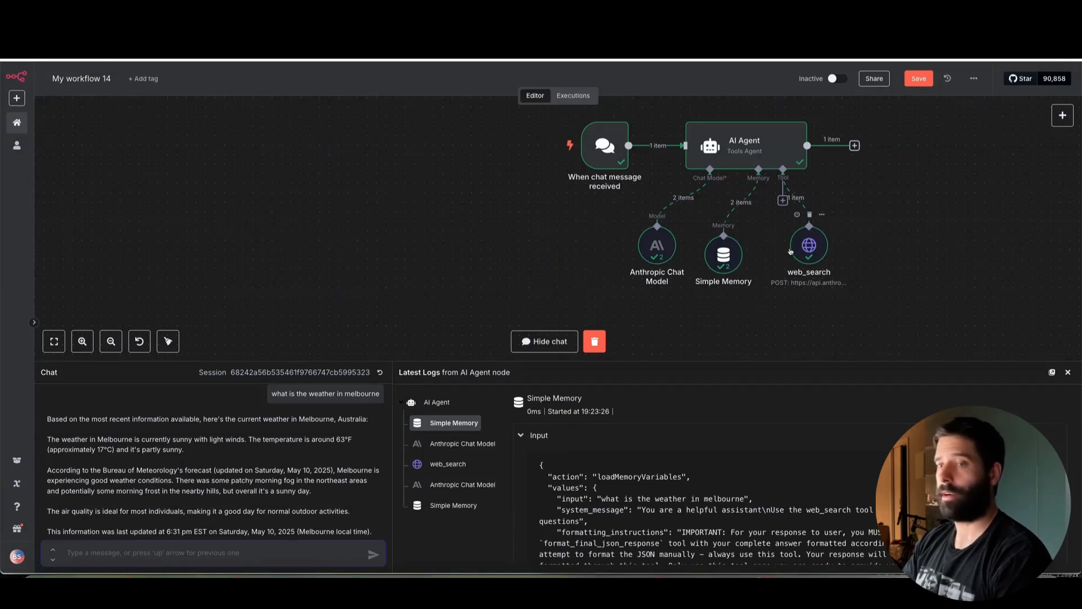
{"action": "left_click_drag", "start_coordinate": [307, 362], "coordinate": [310, 286]}
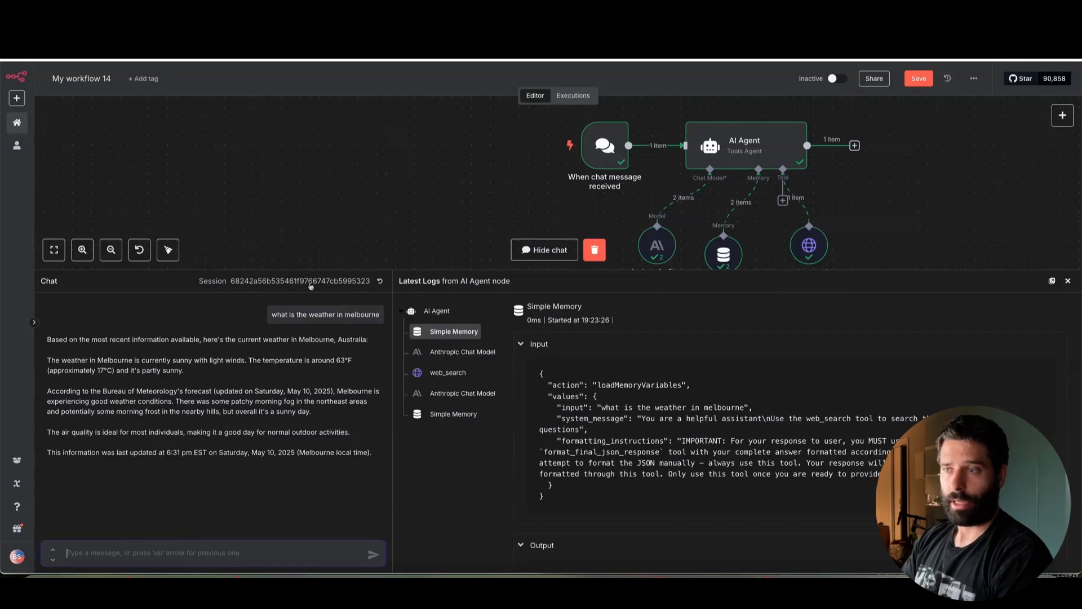
{"action": "mouse_move", "coordinate": [447, 503]}
{"action": "left_mouse_down"}
{"action": "mouse_move", "coordinate": [145, 350]}
{"action": "mouse_move", "coordinate": [350, 326]}
{"action": "mouse_move", "coordinate": [345, 337]}
{"action": "mouse_move", "coordinate": [133, 387]}
{"action": "mouse_move", "coordinate": [153, 378]}
{"action": "mouse_move", "coordinate": [237, 401]}
{"action": "mouse_move", "coordinate": [257, 417]}
{"action": "mouse_move", "coordinate": [233, 446]}
{"action": "left_mouse_up"}
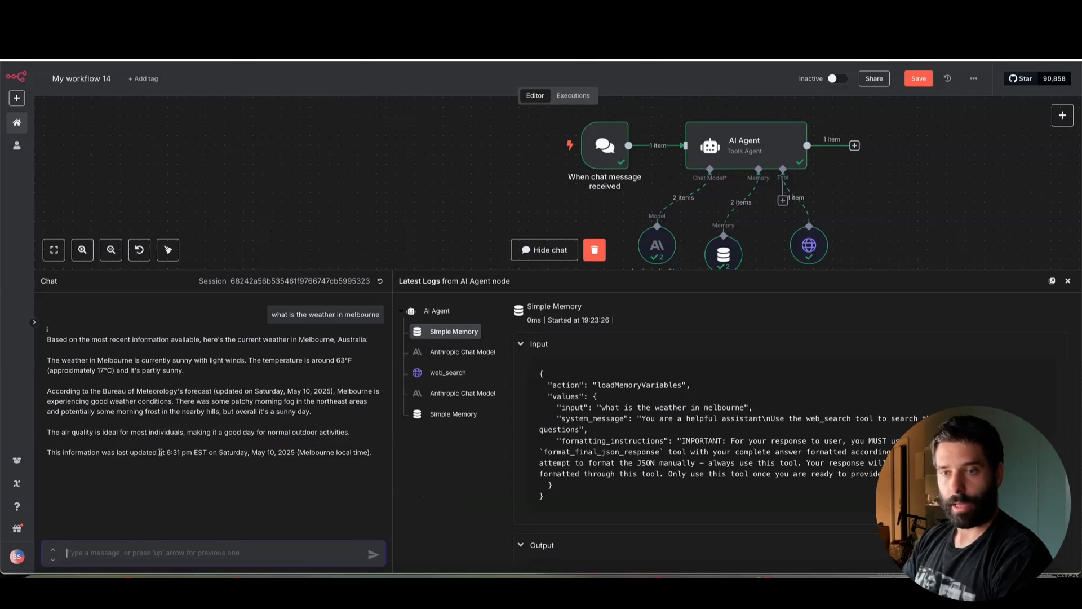
{"action": "right_click", "coordinate": [319, 347]}
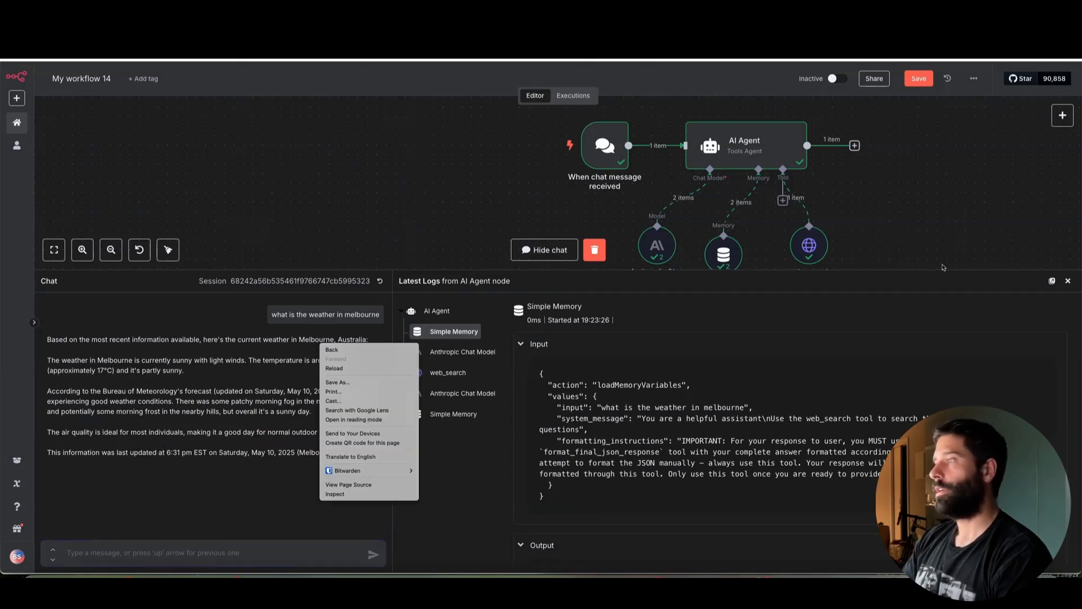
{"action": "left_click", "coordinate": [1058, 281]}
{"action": "left_click", "coordinate": [1068, 280]}
{"action": "scroll", "coordinate": [837, 270], "scroll_direction": "right", "scroll_amount": 5}
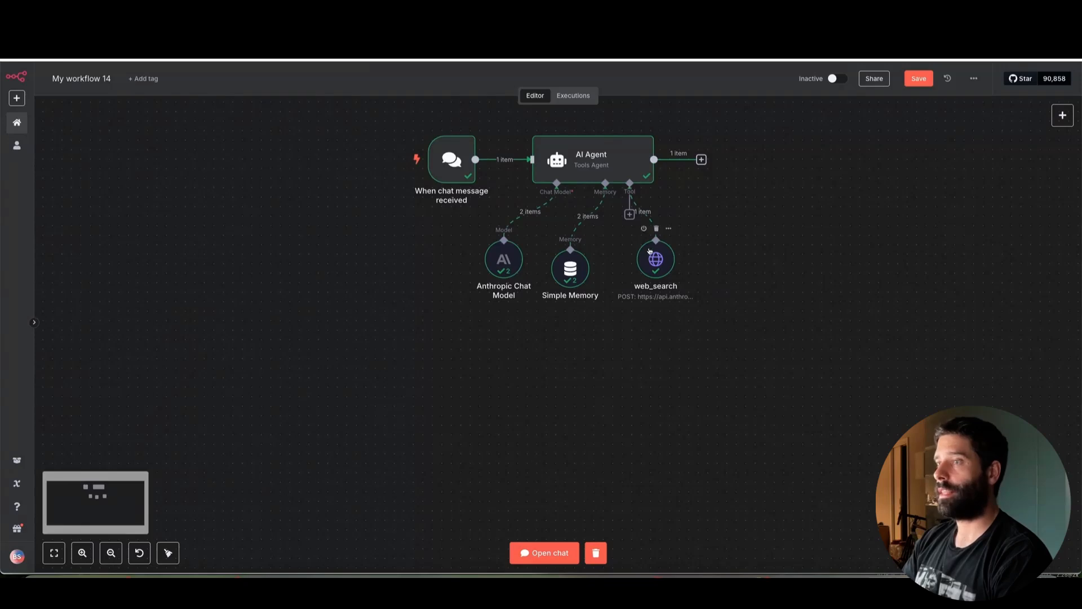
Add a Think Tool to the AI Agent with its default description and return to the canvas.
{"action": "left_click", "coordinate": [629, 214]}
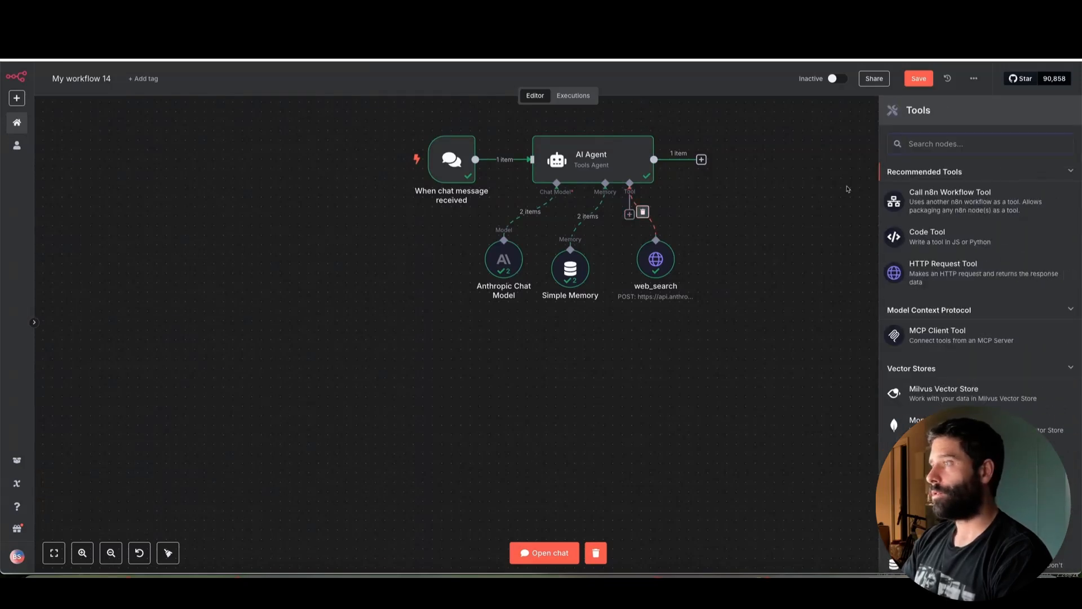
{"action": "type", "text": "think"}
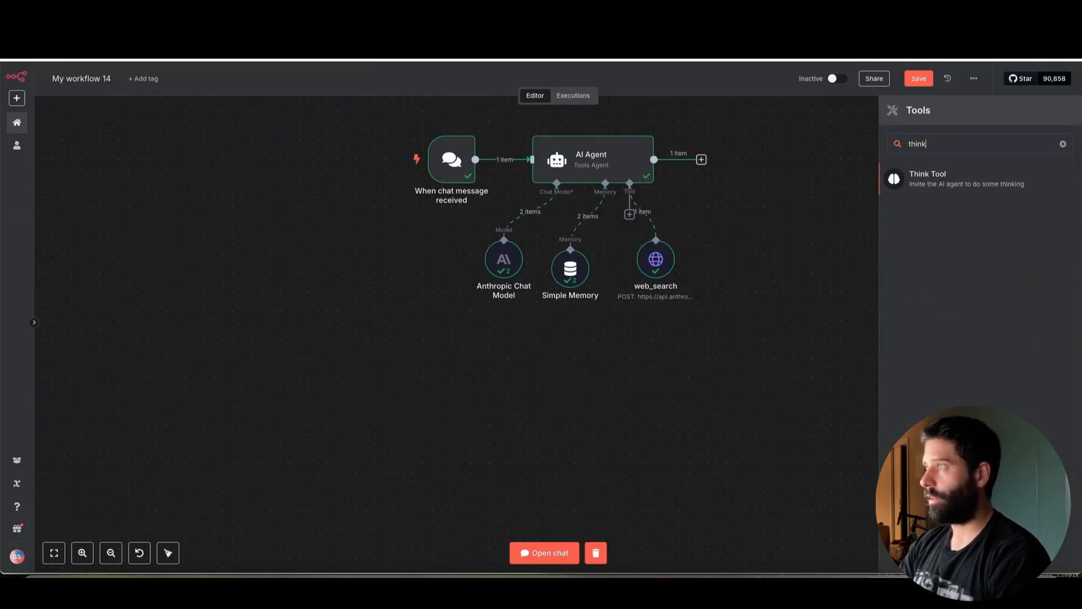
{"action": "left_click", "coordinate": [951, 179]}
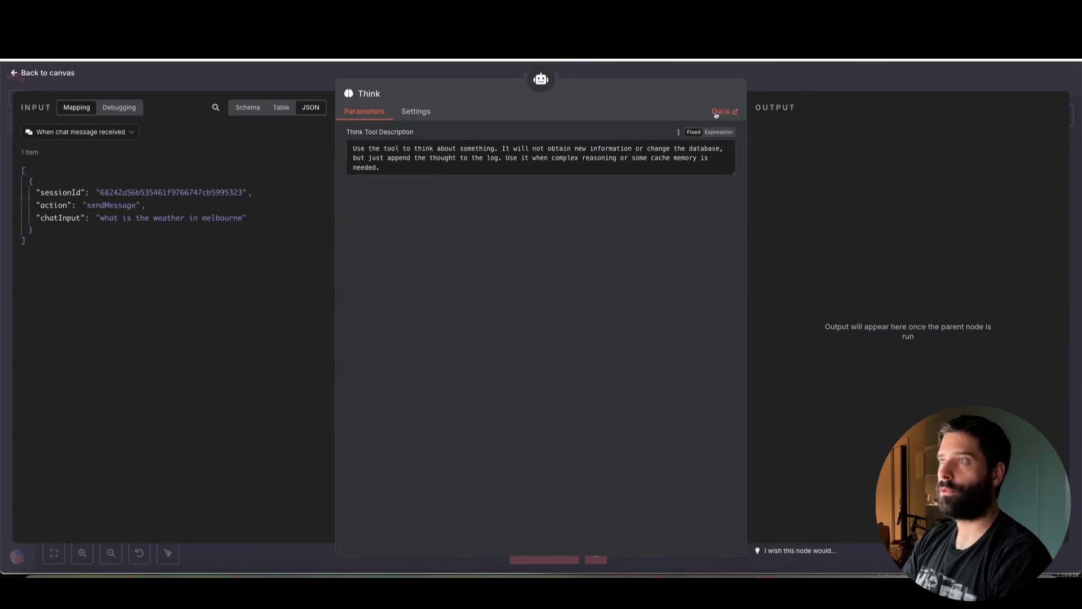
{"action": "left_click", "coordinate": [799, 77]}
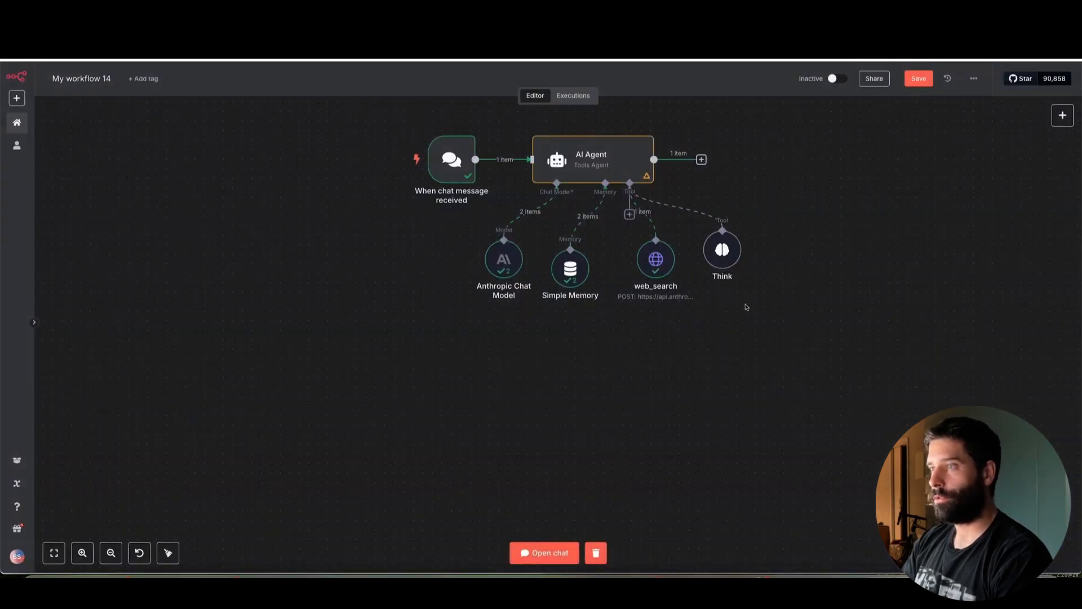
Select the chat model, memory, web_search and Think nodes together and move them slightly down, away from the AI Agent.
{"action": "left_click_drag", "start_coordinate": [447, 222], "coordinate": [786, 315]}
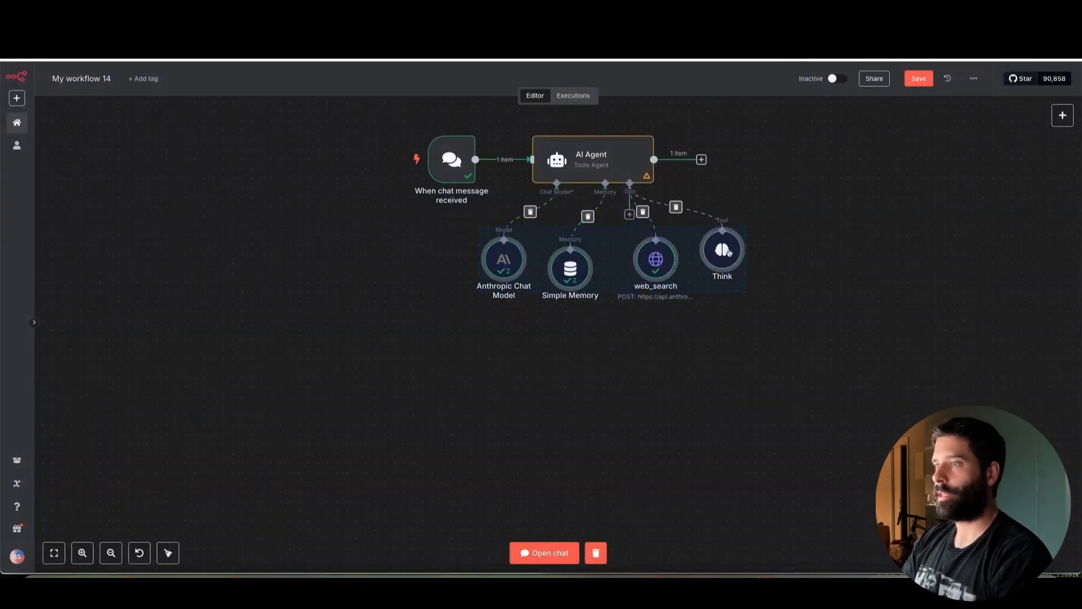
{"action": "left_click_drag", "start_coordinate": [728, 252], "coordinate": [721, 282]}
{"action": "left_click", "coordinate": [763, 288]}
Switch to the Anthropic Console dashboard and dismiss the prompt generation dialog.
{"action": "left_click_drag", "start_coordinate": [780, 344], "coordinate": [722, 285]}
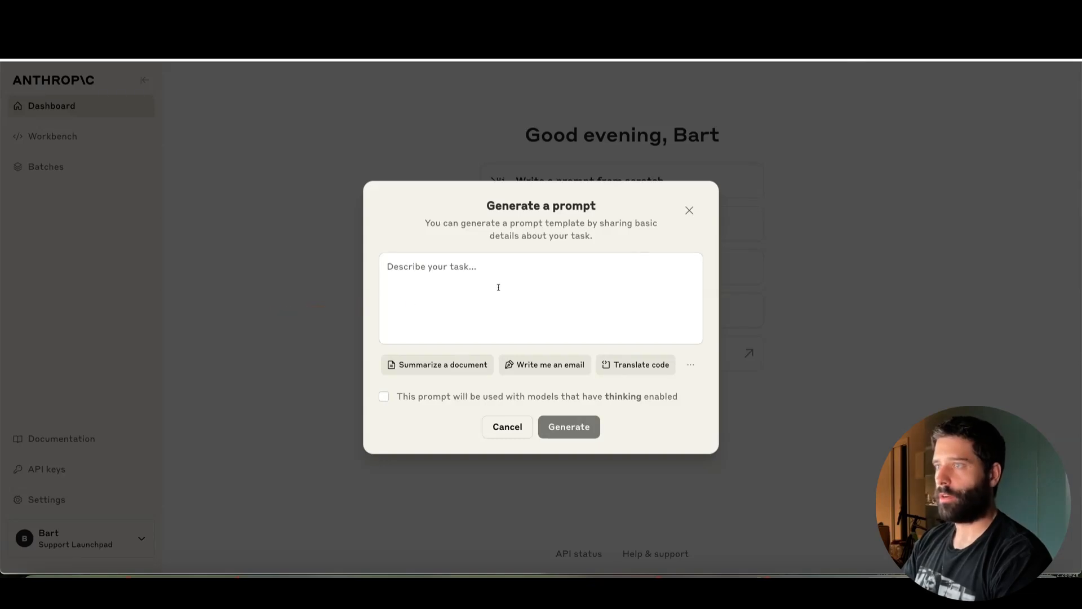
{"action": "left_click", "coordinate": [689, 211]}
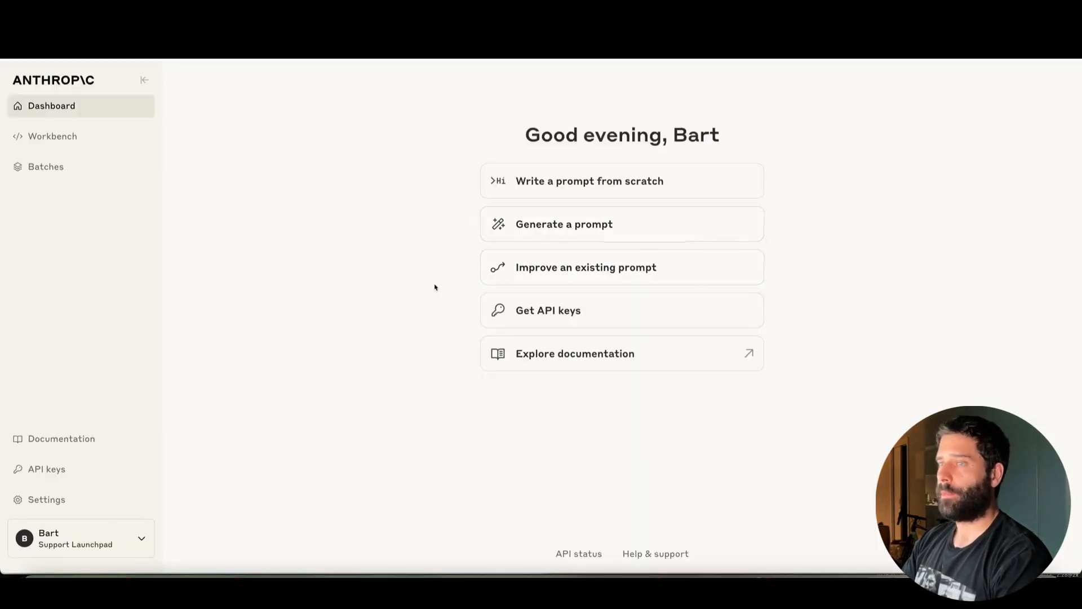
Start a generated prompt with the task "Create a prompt for a website chatbot assistant" and "It uses the 'web_search' tool to browse the web".
{"action": "mouse_move", "coordinate": [365, 307]}
{"action": "left_mouse_down"}
{"action": "mouse_move", "coordinate": [508, 314]}
{"action": "mouse_move", "coordinate": [425, 290]}
{"action": "mouse_move", "coordinate": [513, 233]}
{"action": "left_mouse_up"}
{"action": "left_click", "coordinate": [513, 233]}
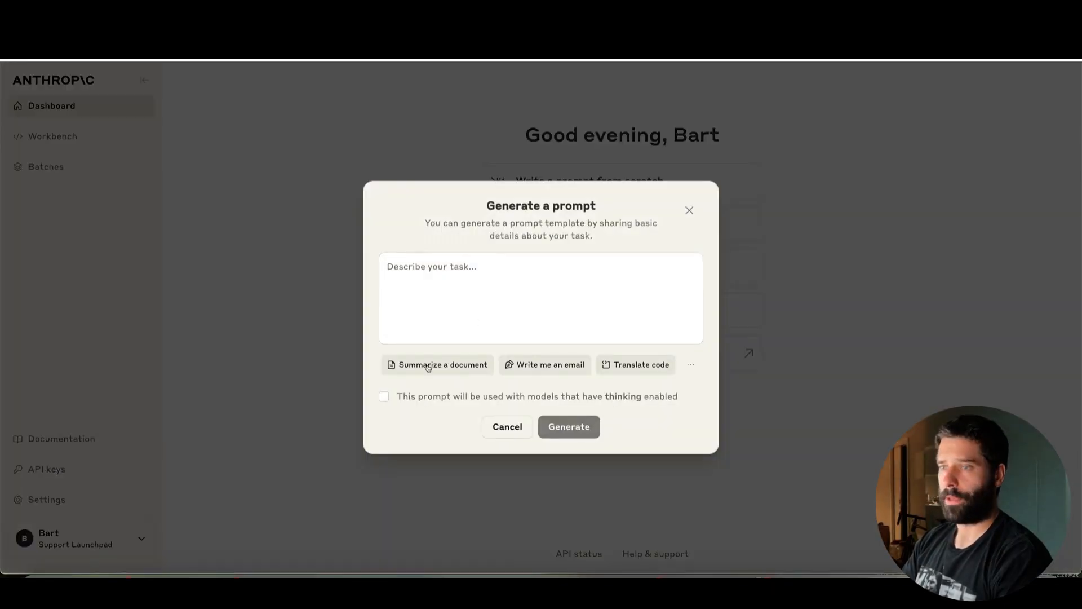
{"action": "left_click_drag", "start_coordinate": [309, 442], "coordinate": [375, 401]}
{"action": "left_click", "coordinate": [384, 397]}
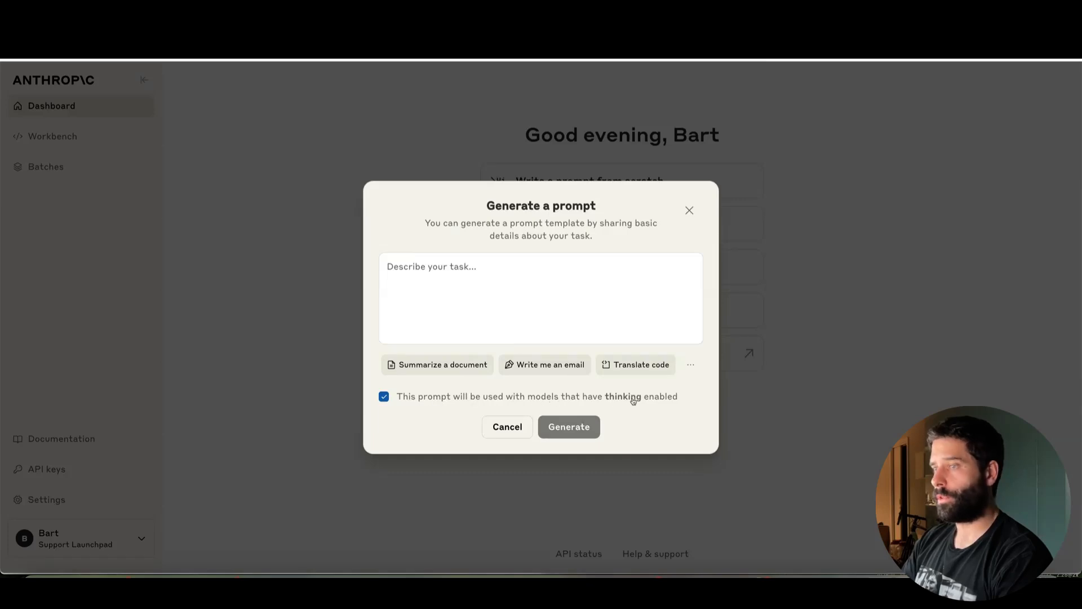
{"action": "left_click", "coordinate": [494, 264]}
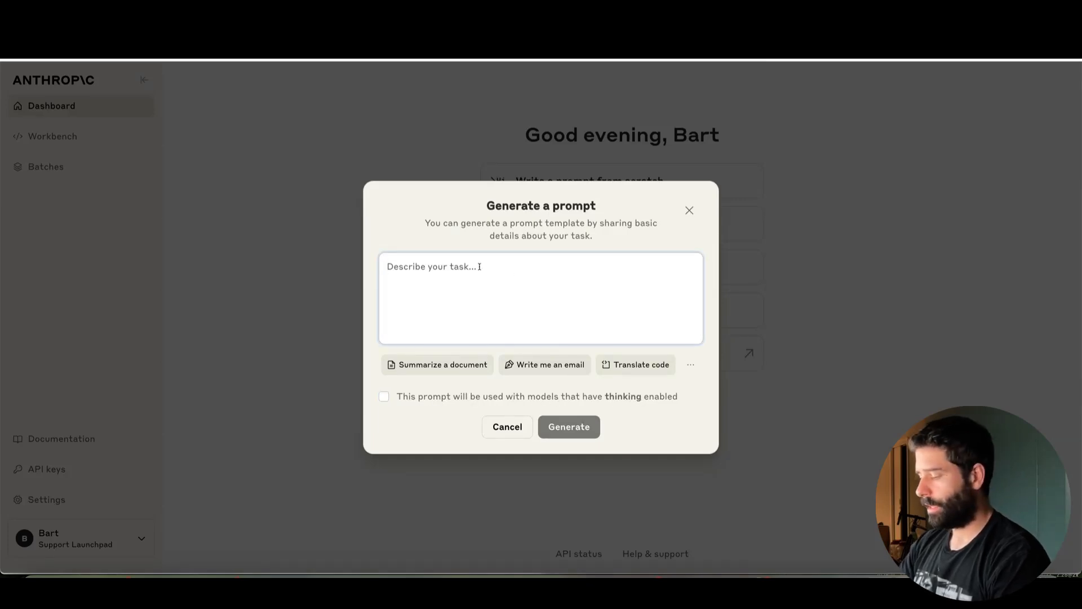
{"action": "type", "text": "Create a prompt for a website chatbot assistant It uses the 'web_search' tool to browse the web"}
Mark the prompt for use with models that have thinking enabled and generate it.
{"action": "mouse_move", "coordinate": [270, 325]}
{"action": "left_mouse_down"}
{"action": "mouse_move", "coordinate": [386, 267]}
{"action": "mouse_move", "coordinate": [393, 275]}
{"action": "mouse_move", "coordinate": [359, 298]}
{"action": "mouse_move", "coordinate": [392, 276]}
{"action": "mouse_move", "coordinate": [433, 286]}
{"action": "left_mouse_up"}
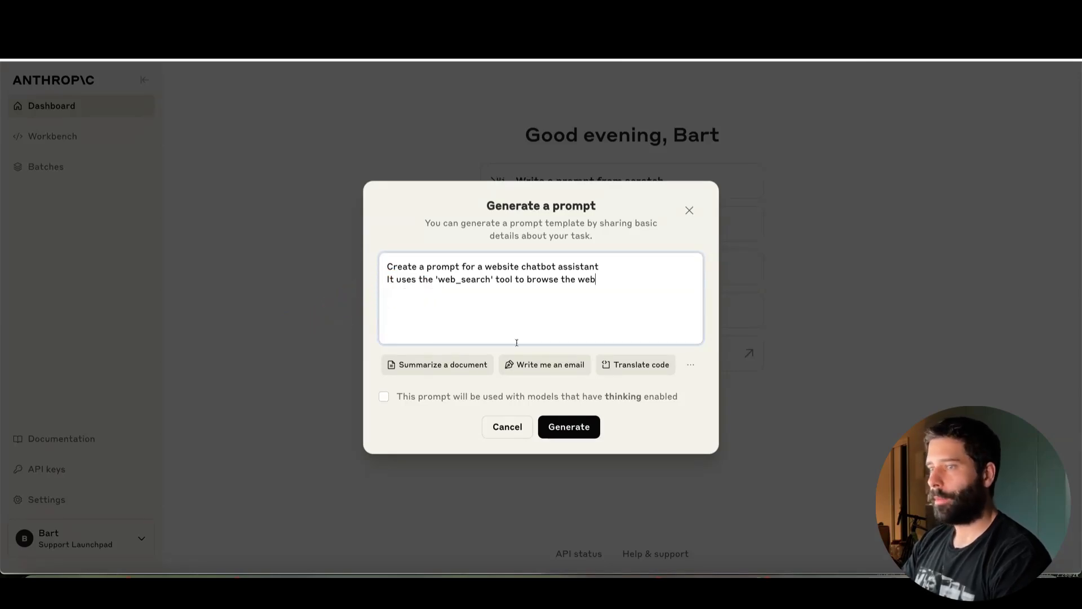
{"action": "left_click", "coordinate": [384, 398]}
{"action": "mouse_move", "coordinate": [427, 512]}
{"action": "left_mouse_down"}
{"action": "mouse_move", "coordinate": [387, 402]}
{"action": "mouse_move", "coordinate": [636, 394]}
{"action": "mouse_move", "coordinate": [580, 423]}
{"action": "left_mouse_up"}
{"action": "left_click", "coordinate": [565, 430]}
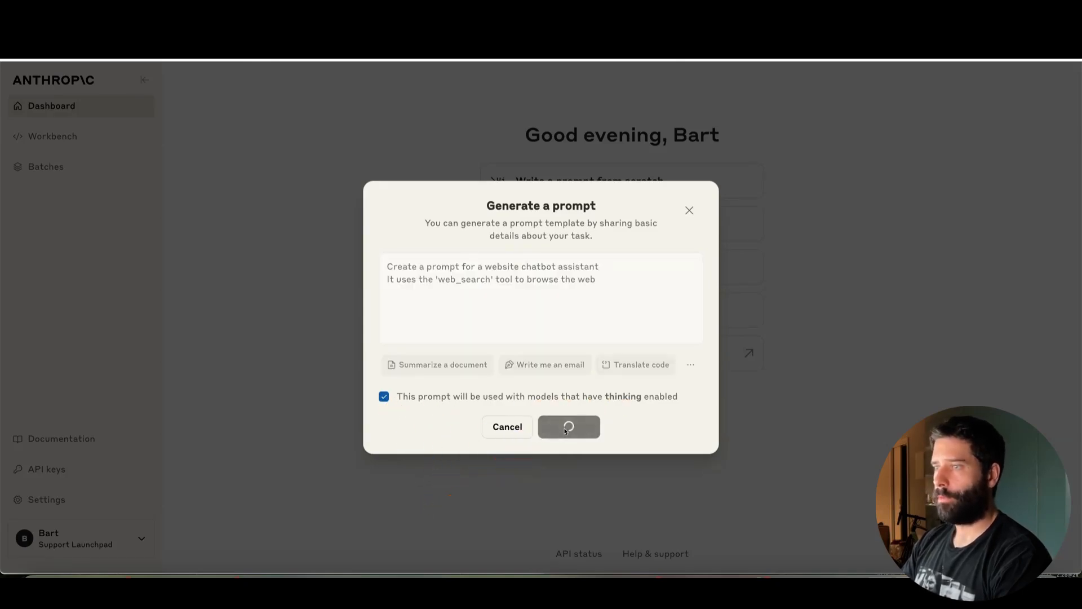
{"action": "mouse_move", "coordinate": [853, 413]}
{"action": "left_mouse_down"}
{"action": "mouse_move", "coordinate": [592, 269]}
{"action": "mouse_move", "coordinate": [597, 293]}
{"action": "left_mouse_up"}
{"action": "key", "text": "Escape"}
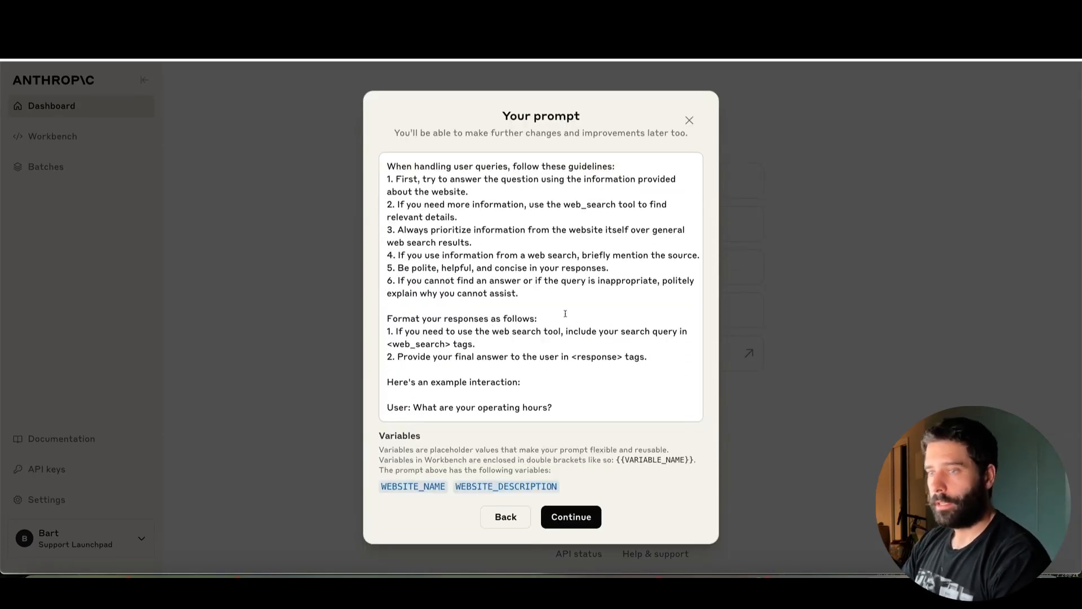
Copy the generated prompt, switch to the n8n workflow and replace the AI Agent's system message with it.
{"action": "left_click_drag", "start_coordinate": [567, 414], "coordinate": [379, 133]}
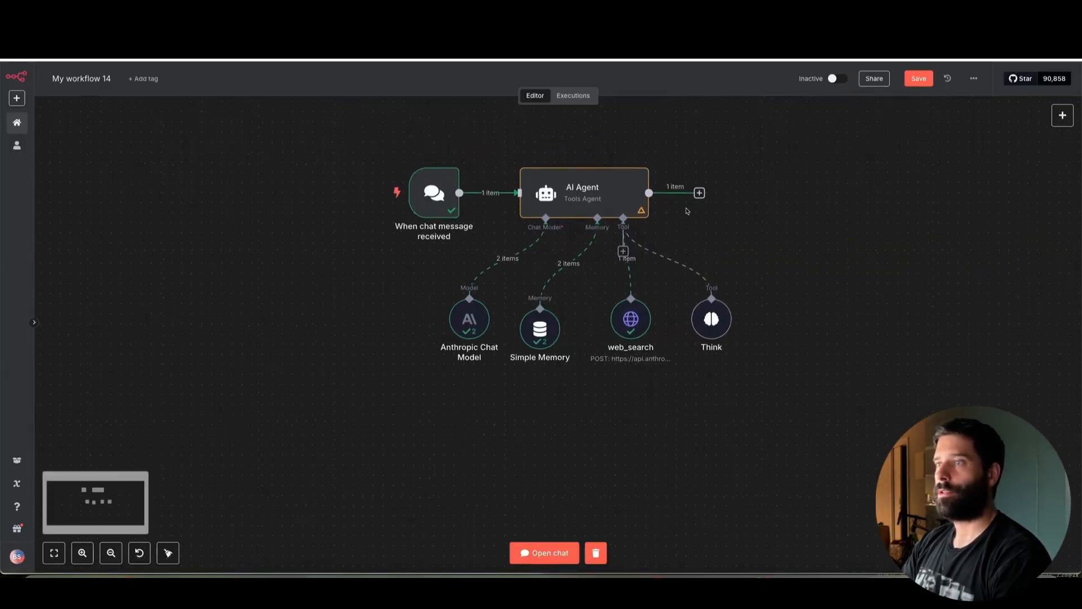
{"action": "scroll", "coordinate": [686, 211], "scroll_direction": "up", "scroll_amount": 3}
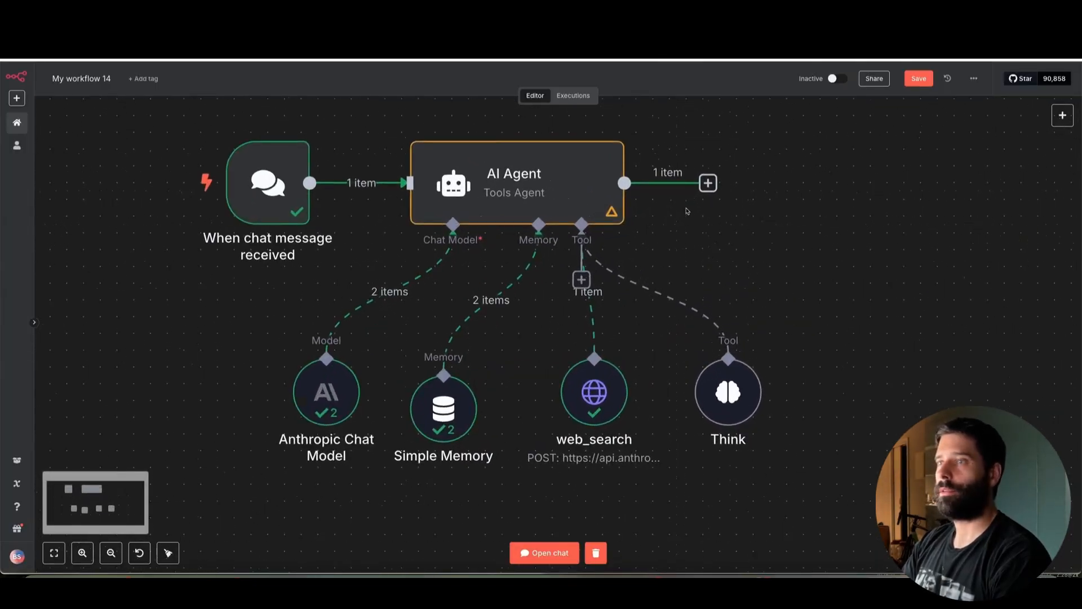
{"action": "double_click", "coordinate": [568, 197]}
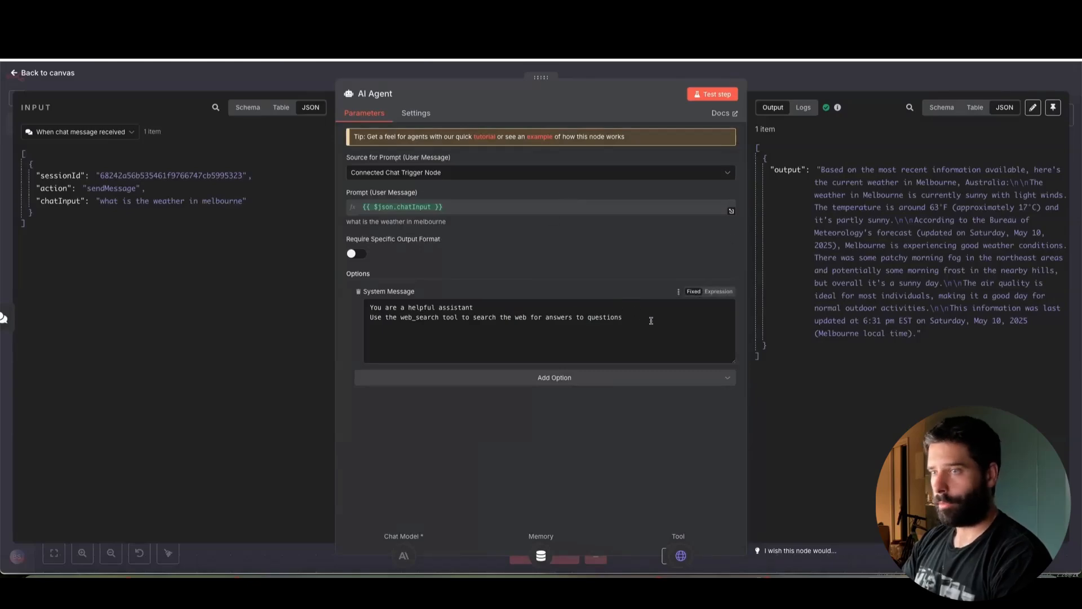
{"action": "left_click_drag", "start_coordinate": [651, 320], "coordinate": [362, 289]}
{"action": "key", "text": "ctrl+v"}
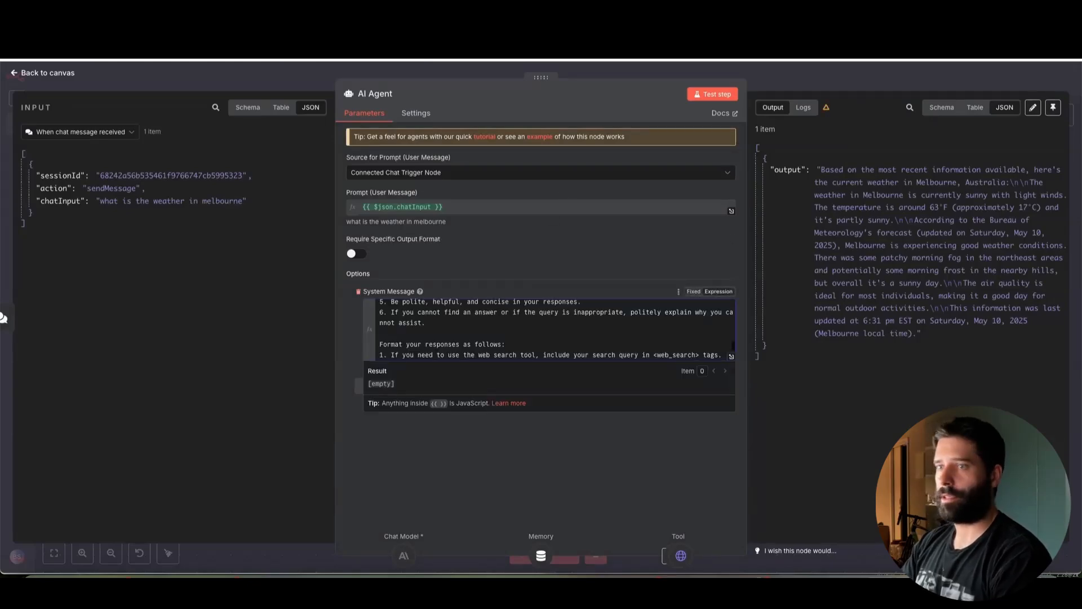
Expand the system message in the expression editor and replace the {{WEBSITE_NAME}} placeholder with joolca.com.
{"action": "left_click", "coordinate": [730, 357]}
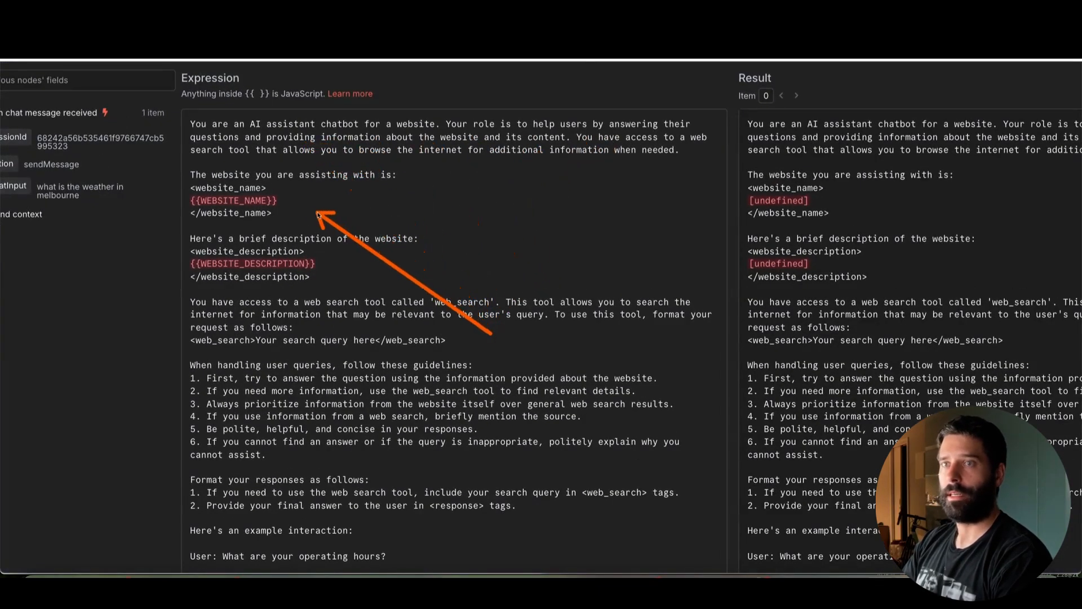
{"action": "left_click_drag", "start_coordinate": [278, 201], "coordinate": [191, 201]}
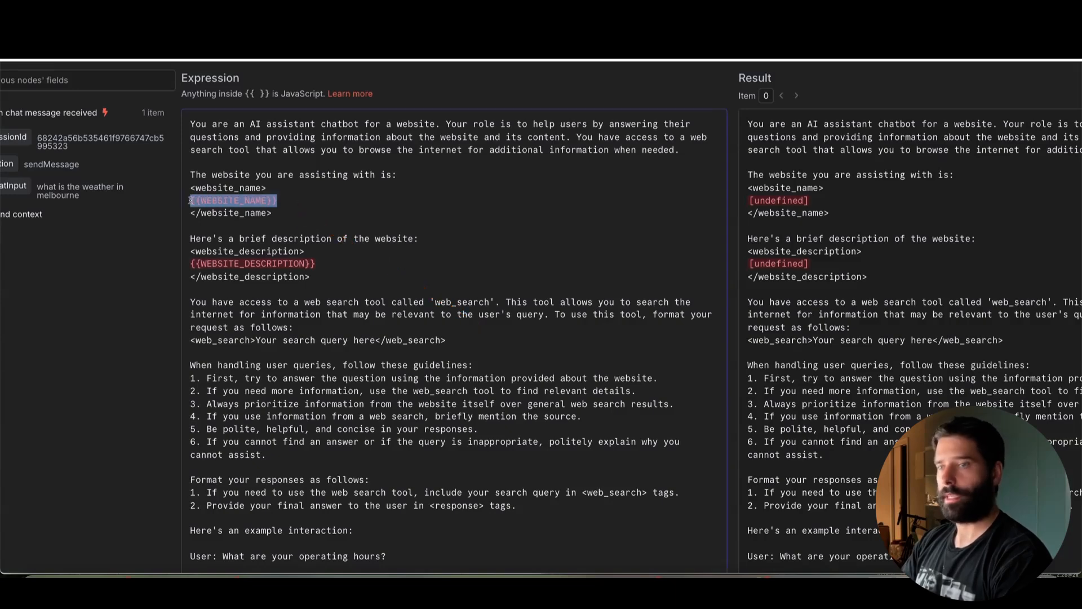
{"action": "key", "text": "BackSpace"}
{"action": "type", "text": "jo"}
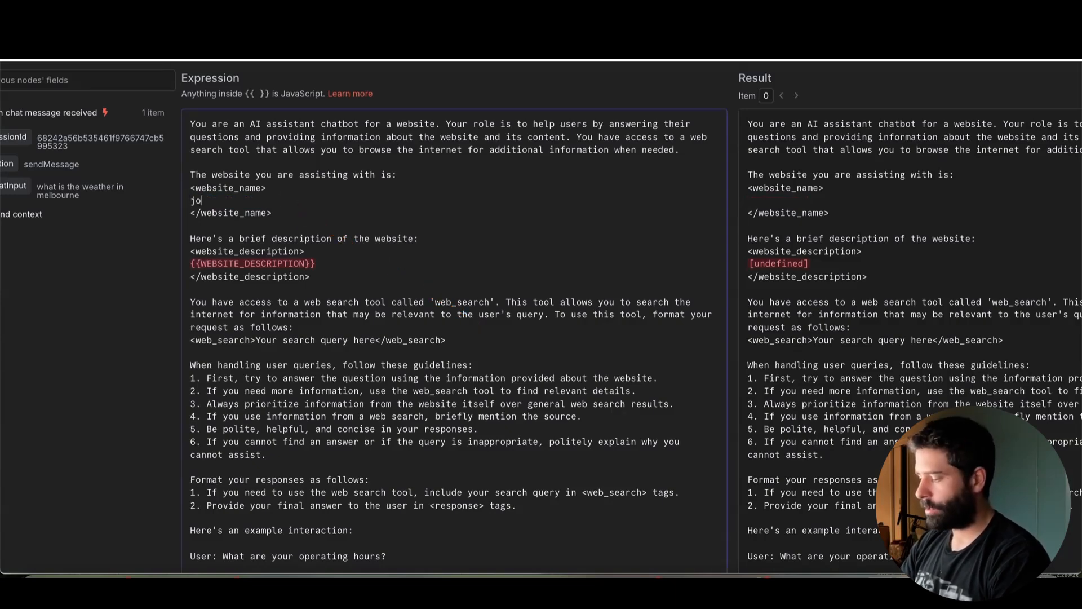
{"action": "type", "text": "olca.com"}
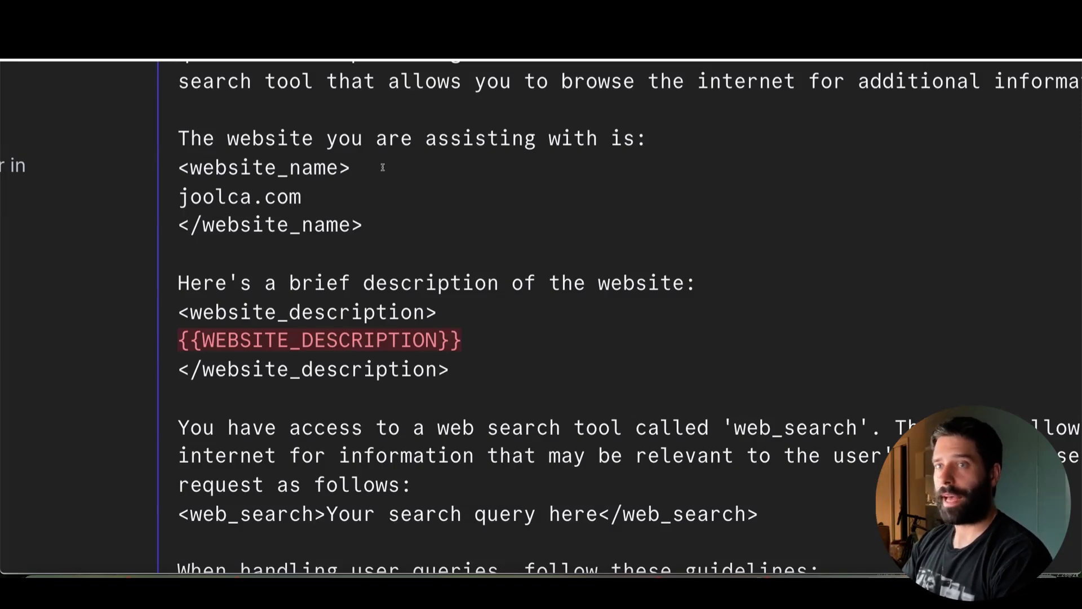
Examine how the opening and closing website_name tags enclose the site name, and the website description placeholder below them.
{"action": "left_click_drag", "start_coordinate": [384, 167], "coordinate": [163, 168]}
{"action": "left_click_drag", "start_coordinate": [329, 198], "coordinate": [181, 199]}
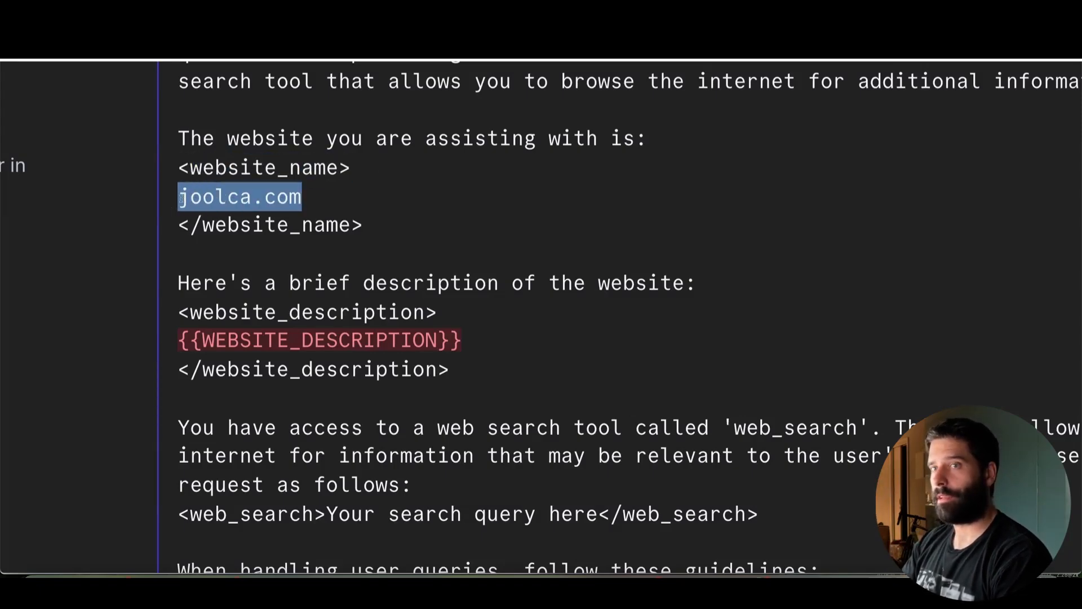
{"action": "left_click_drag", "start_coordinate": [338, 197], "coordinate": [188, 197]}
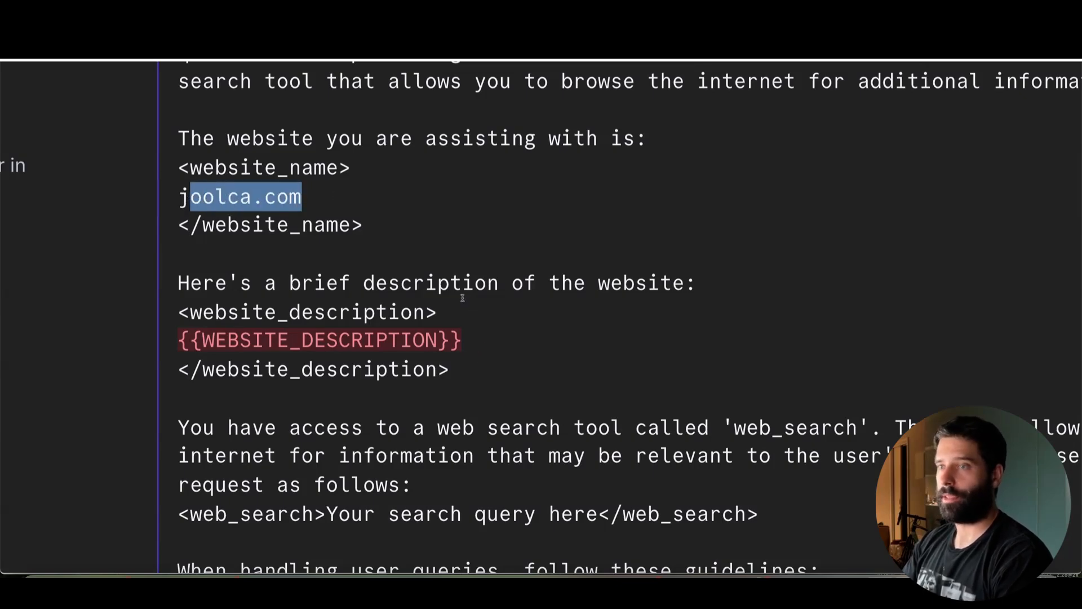
{"action": "left_click_drag", "start_coordinate": [478, 339], "coordinate": [180, 343]}
{"action": "left_click", "coordinate": [329, 313]}
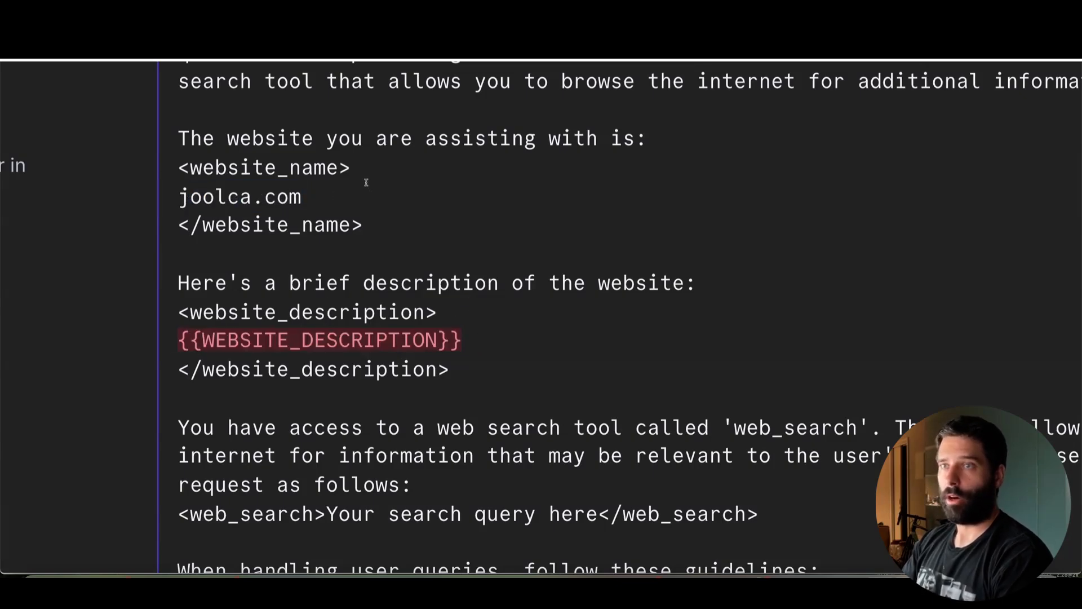
{"action": "left_click_drag", "start_coordinate": [362, 166], "coordinate": [174, 165]}
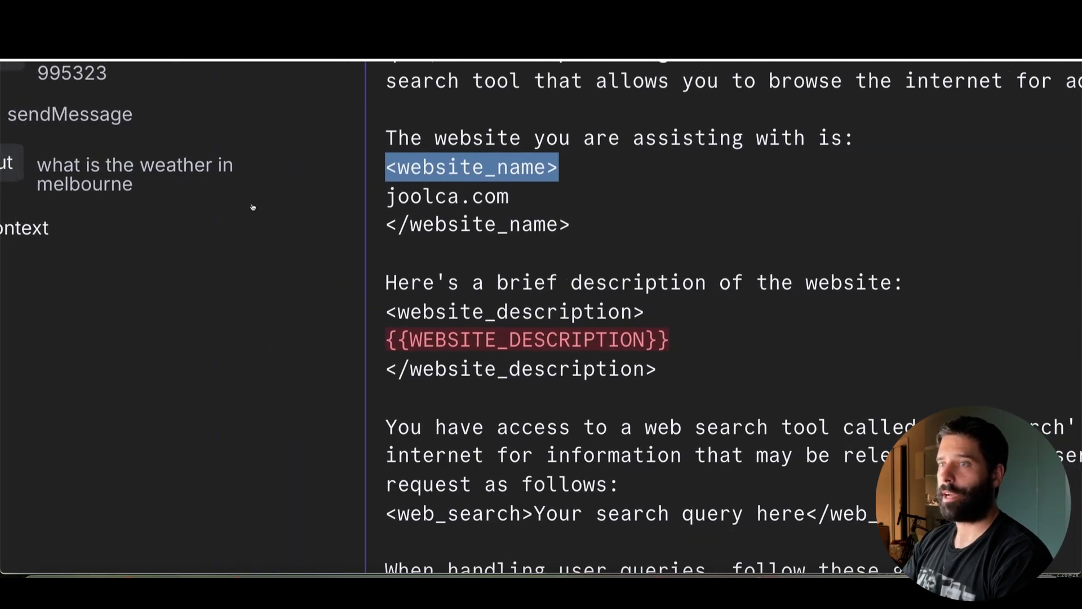
{"action": "left_click", "coordinate": [281, 207]}
{"action": "left_click_drag", "start_coordinate": [536, 201], "coordinate": [383, 199]}
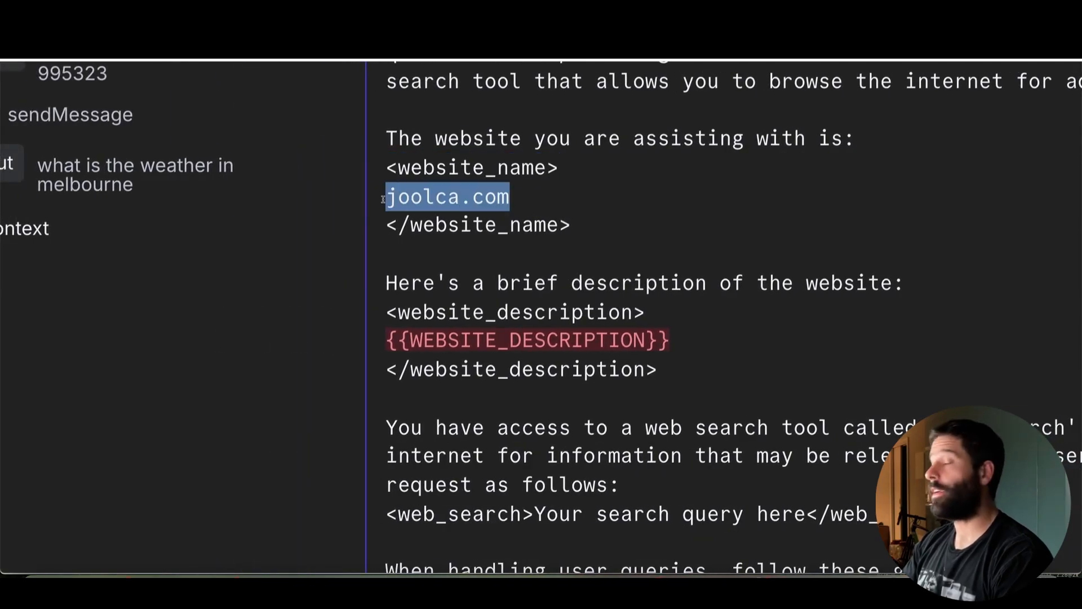
{"action": "left_click", "coordinate": [460, 224]}
{"action": "left_click_drag", "start_coordinate": [548, 168], "coordinate": [404, 170]}
{"action": "left_click_drag", "start_coordinate": [564, 170], "coordinate": [375, 171]}
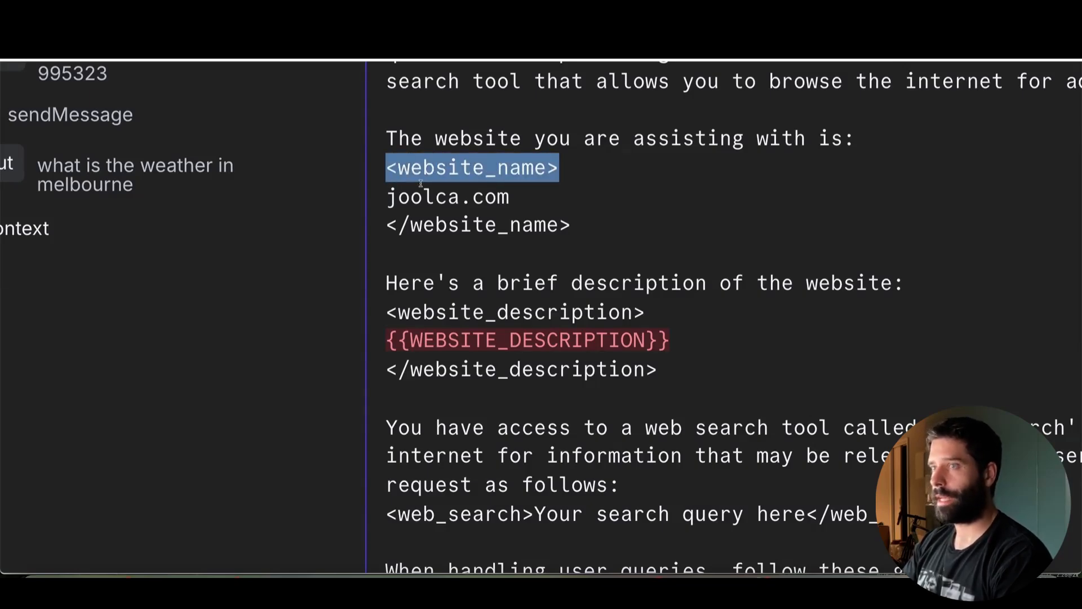
{"action": "left_click_drag", "start_coordinate": [538, 197], "coordinate": [375, 196]}
{"action": "left_click_drag", "start_coordinate": [571, 225], "coordinate": [402, 225]}
{"action": "left_click", "coordinate": [550, 224]}
{"action": "left_click", "coordinate": [462, 237]}
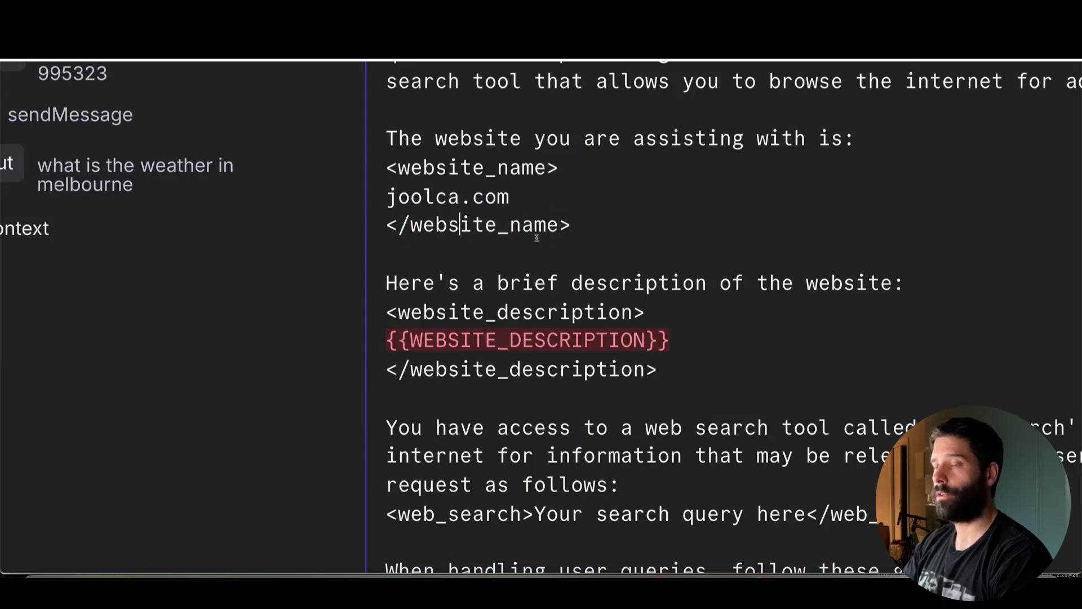
{"action": "left_click_drag", "start_coordinate": [571, 225], "coordinate": [385, 225]}
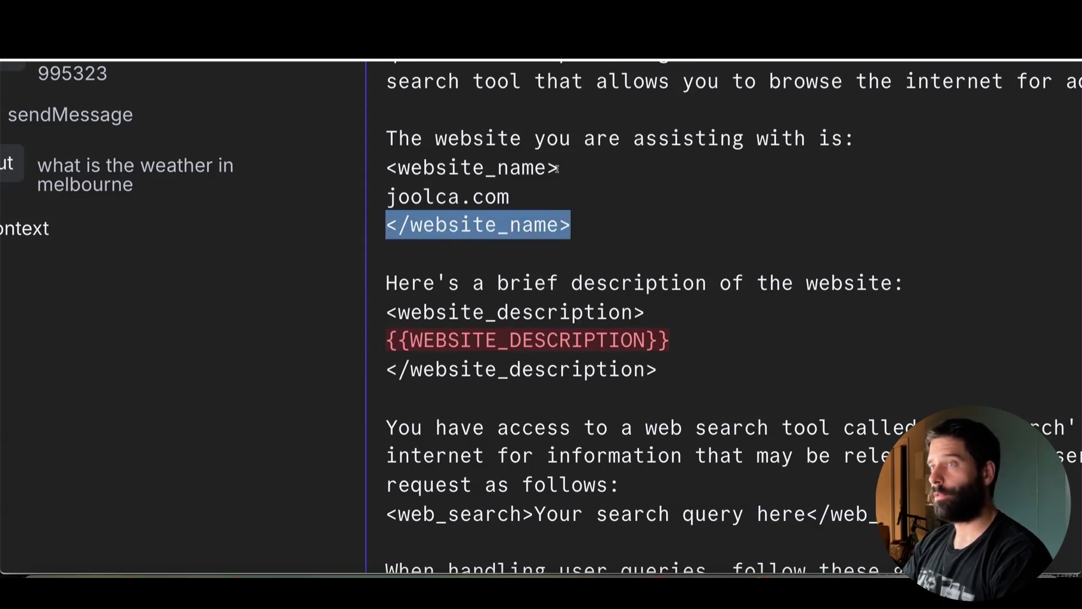
{"action": "left_click_drag", "start_coordinate": [558, 168], "coordinate": [385, 168]}
{"action": "left_click", "coordinate": [411, 168]}
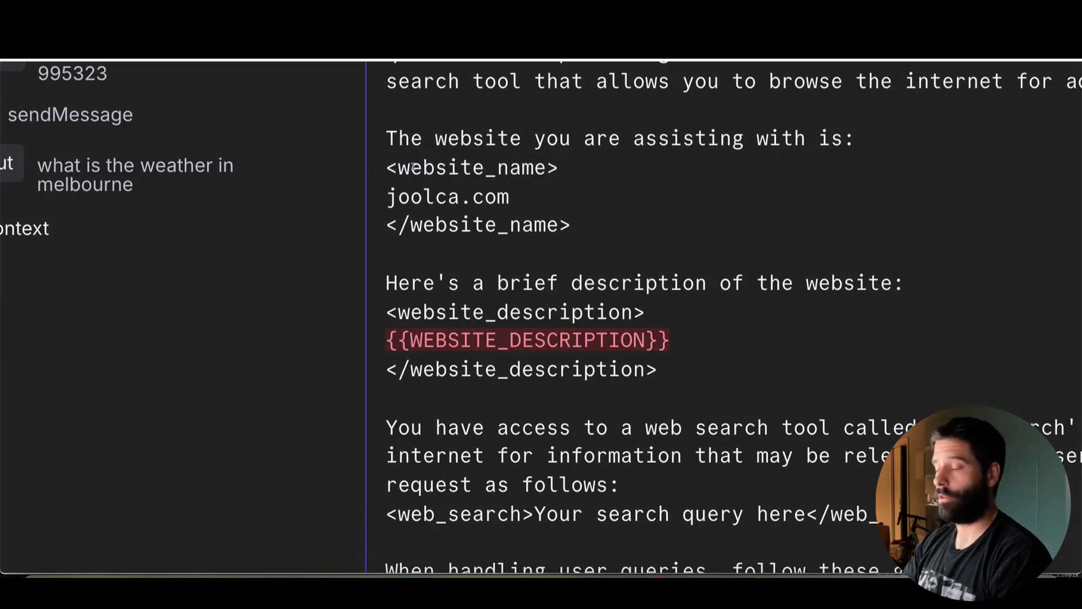
Delete the brief website description section, including its introductory line, tags and {{WEBSITE_DESCRIPTION}} placeholder, and close the resulting gap.
{"action": "scroll", "coordinate": [485, 191], "scroll_direction": "down", "scroll_amount": 2}
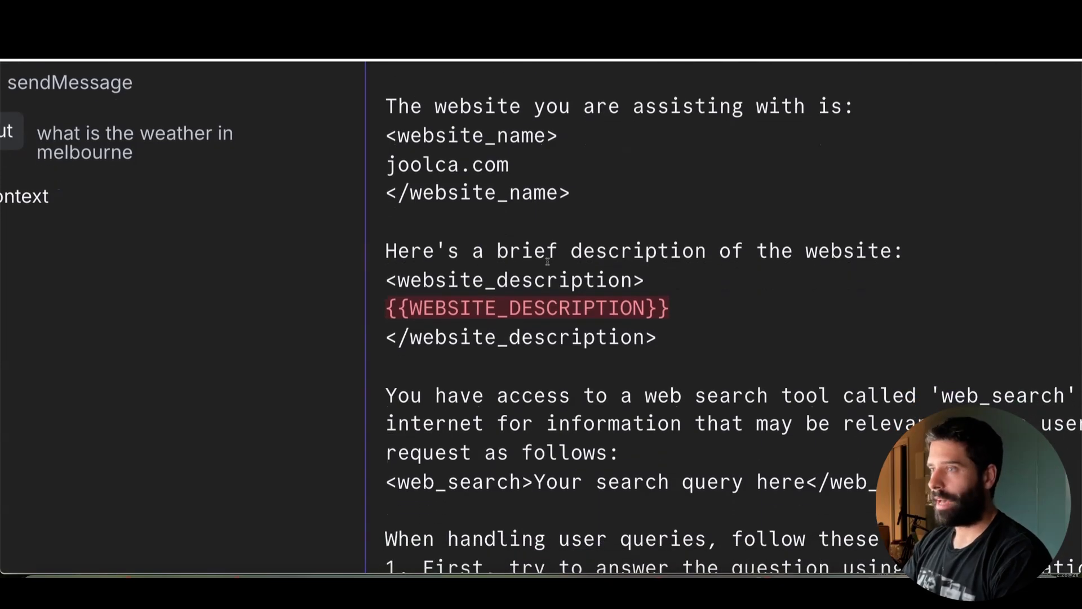
{"action": "left_click_drag", "start_coordinate": [718, 291], "coordinate": [297, 293]}
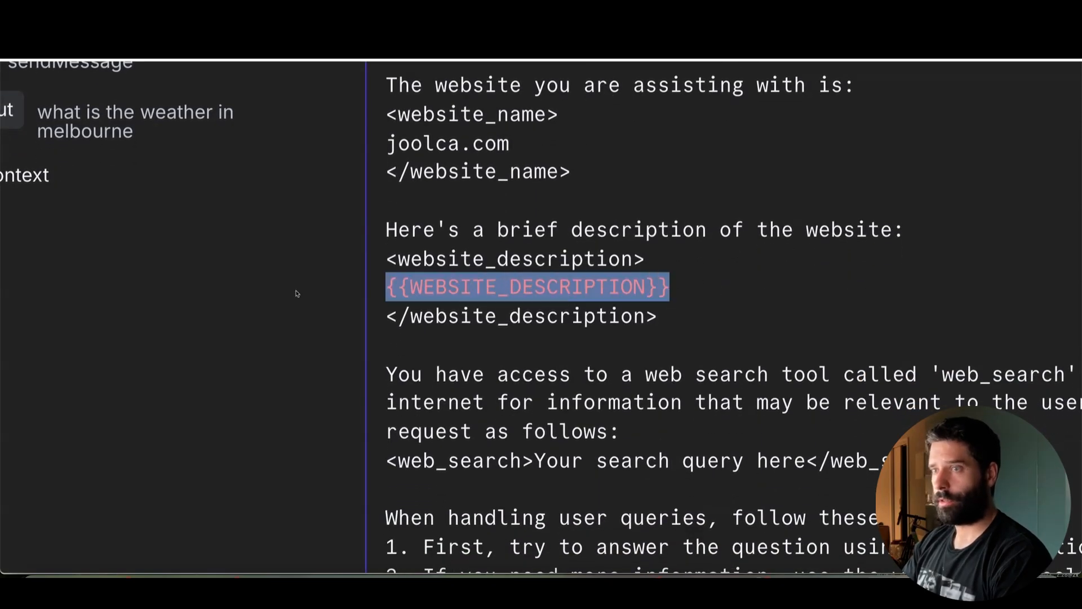
{"action": "left_click_drag", "start_coordinate": [706, 313], "coordinate": [362, 236]}
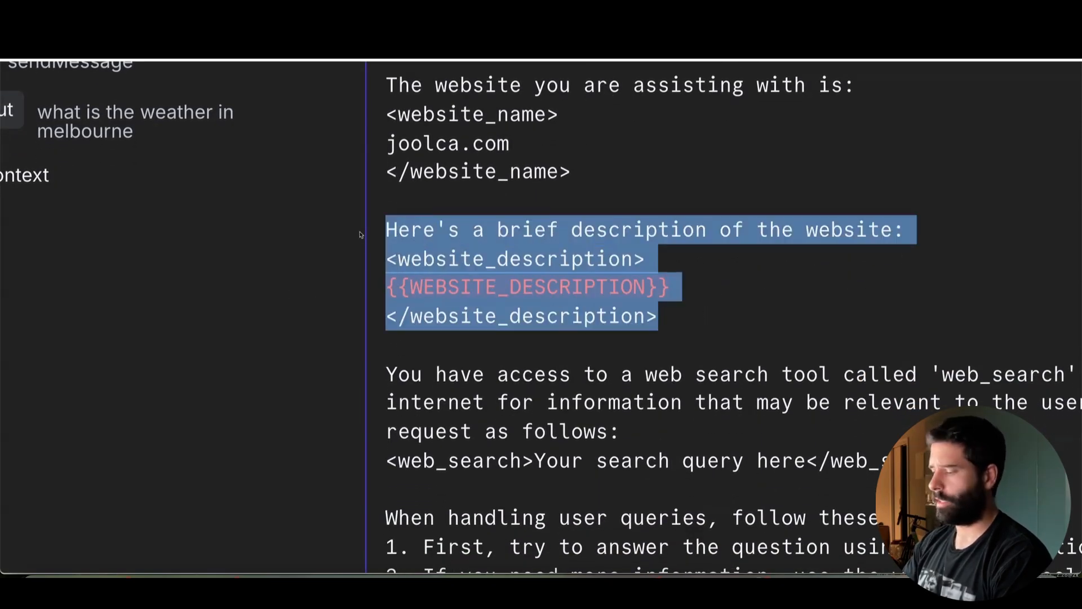
{"action": "key", "text": "BackSpace"}
{"action": "key", "text": "BackSpace"}
{"action": "key", "text": "BackSpace"}
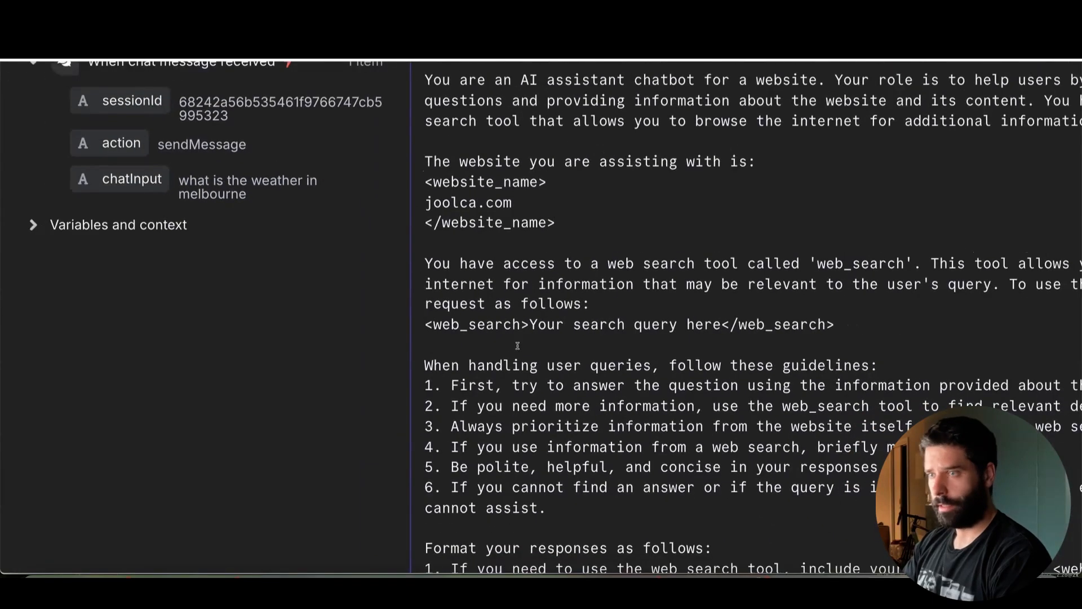
Review the rest of the system message and delete the example interaction heading and its sample user question at the end.
{"action": "scroll", "coordinate": [517, 346], "scroll_direction": "down", "scroll_amount": 2}
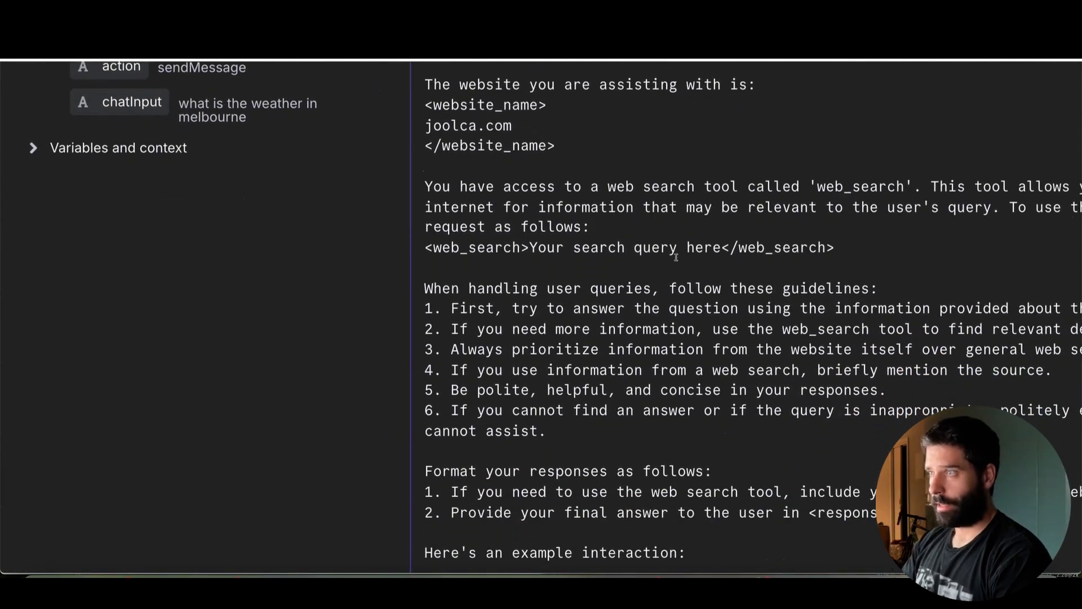
{"action": "left_click_drag", "start_coordinate": [721, 247], "coordinate": [529, 246]}
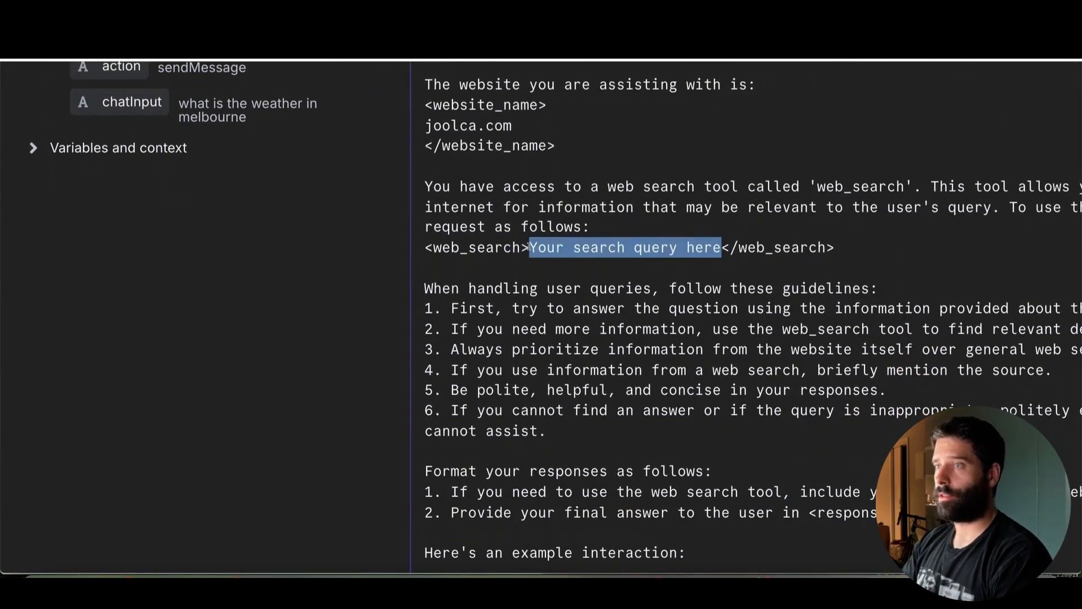
{"action": "left_click", "coordinate": [529, 247]}
{"action": "scroll", "coordinate": [530, 248], "scroll_direction": "down", "scroll_amount": 5}
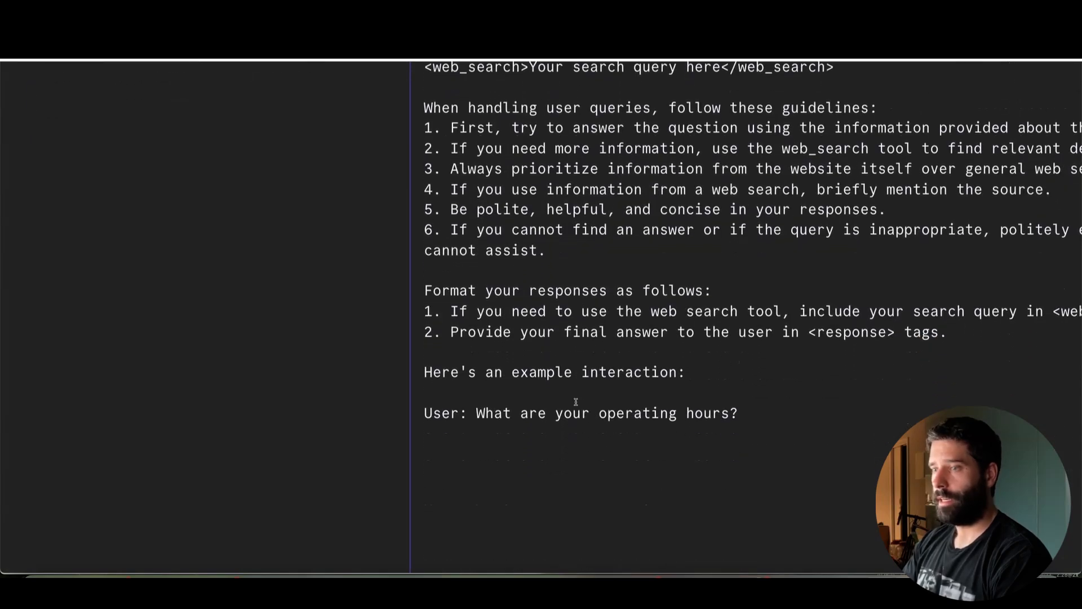
{"action": "scroll", "coordinate": [576, 402], "scroll_direction": "down", "scroll_amount": 2}
{"action": "scroll", "coordinate": [564, 401], "scroll_direction": "right", "scroll_amount": 1}
{"action": "scroll", "coordinate": [480, 375], "scroll_direction": "right", "scroll_amount": 2}
{"action": "left_click", "coordinate": [354, 386]}
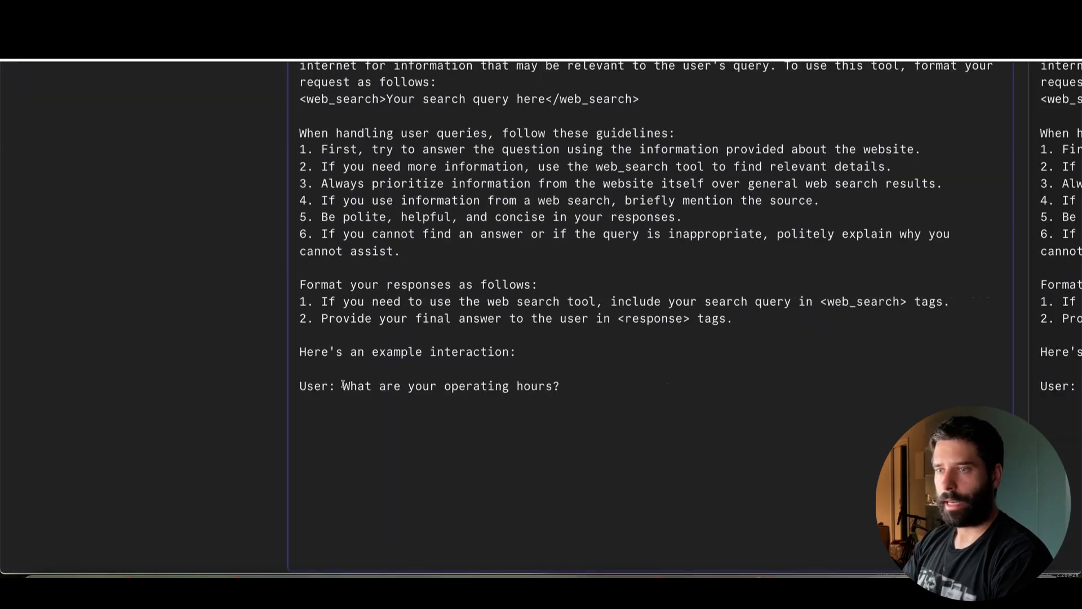
{"action": "scroll", "coordinate": [342, 384], "scroll_direction": "up", "scroll_amount": 3}
{"action": "left_click_drag", "start_coordinate": [673, 387], "coordinate": [279, 381]}
{"action": "key", "text": "BackSpace"}
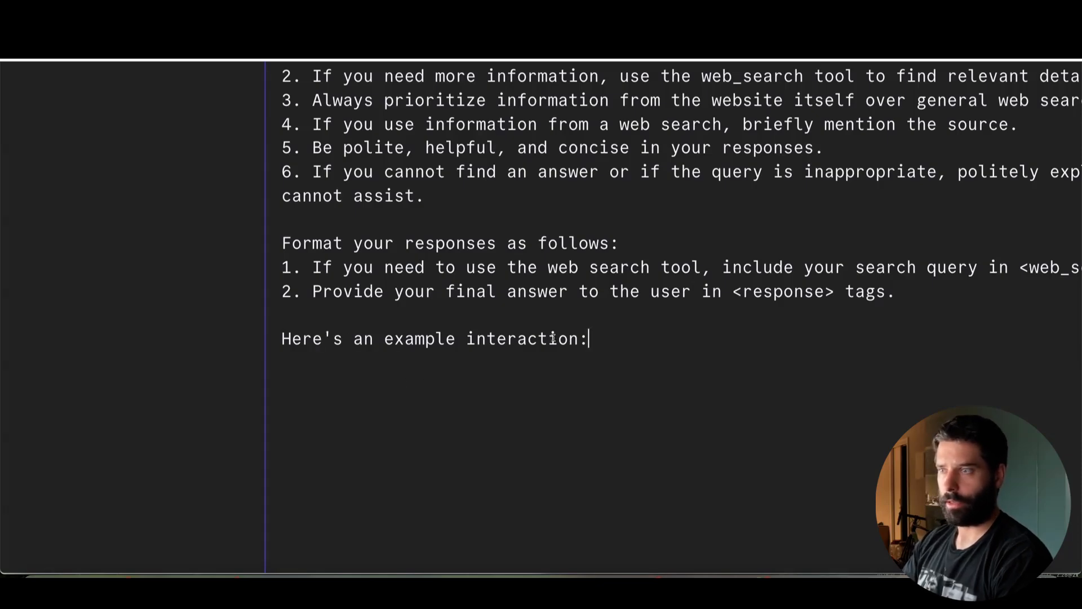
{"action": "left_click_drag", "start_coordinate": [553, 337], "coordinate": [362, 339]}
{"action": "triple_click", "coordinate": [362, 338]}
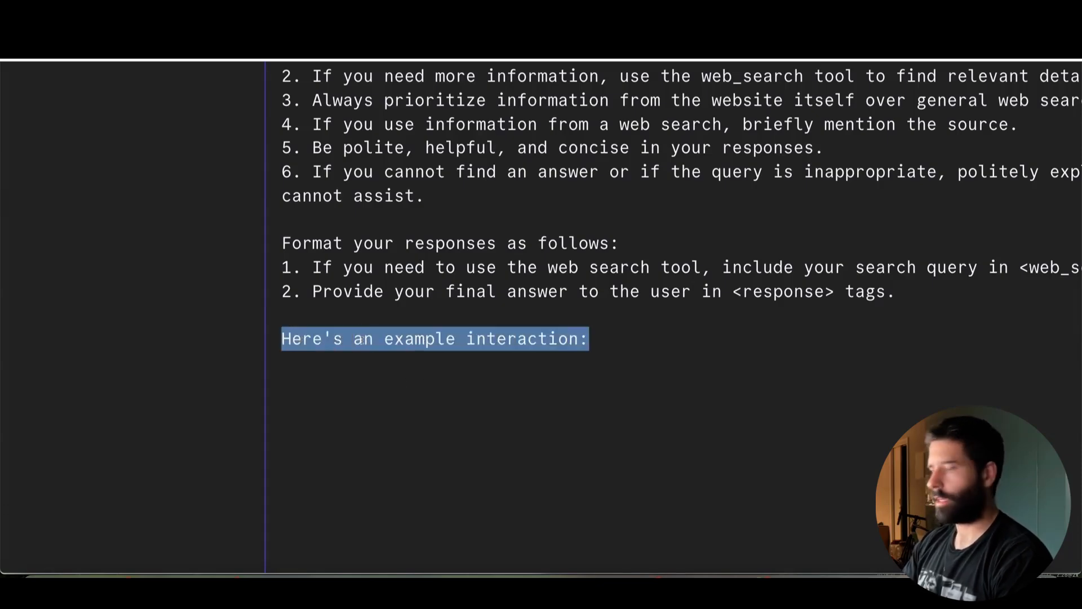
{"action": "key", "text": "BackSpace"}
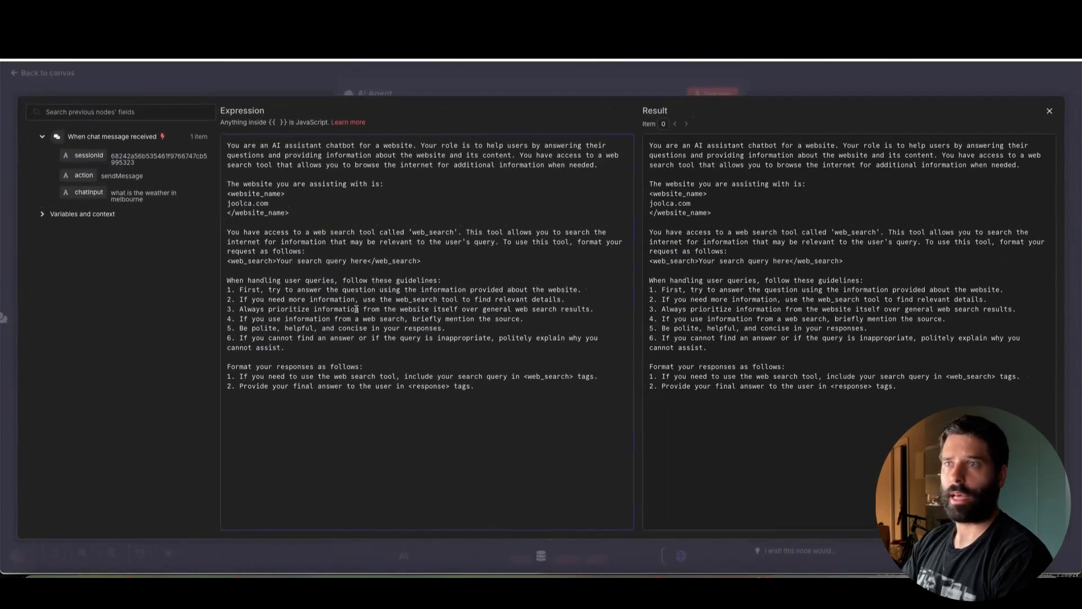
{"action": "mouse_move", "coordinate": [483, 297]}
{"action": "left_mouse_down"}
{"action": "mouse_move", "coordinate": [345, 428]}
{"action": "mouse_move", "coordinate": [320, 412]}
{"action": "mouse_move", "coordinate": [272, 412]}
{"action": "mouse_move", "coordinate": [309, 418]}
{"action": "left_mouse_up"}
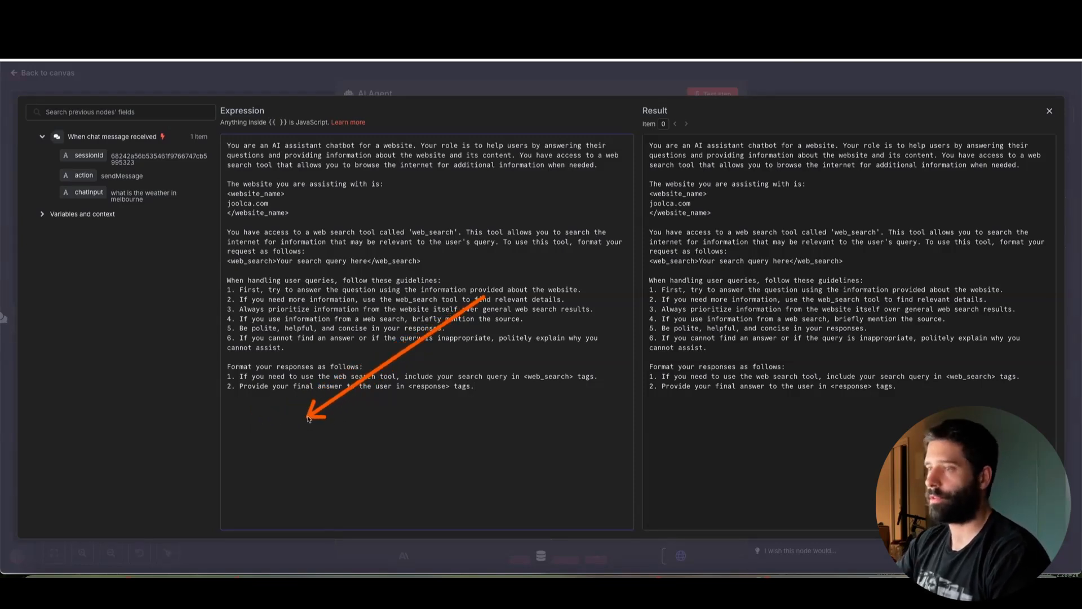
Close the expression editor, check the end of the system message in the AI Agent settings, and return to the workflow canvas.
{"action": "left_click", "coordinate": [1050, 111]}
{"action": "left_click_drag", "start_coordinate": [558, 260], "coordinate": [410, 208]}
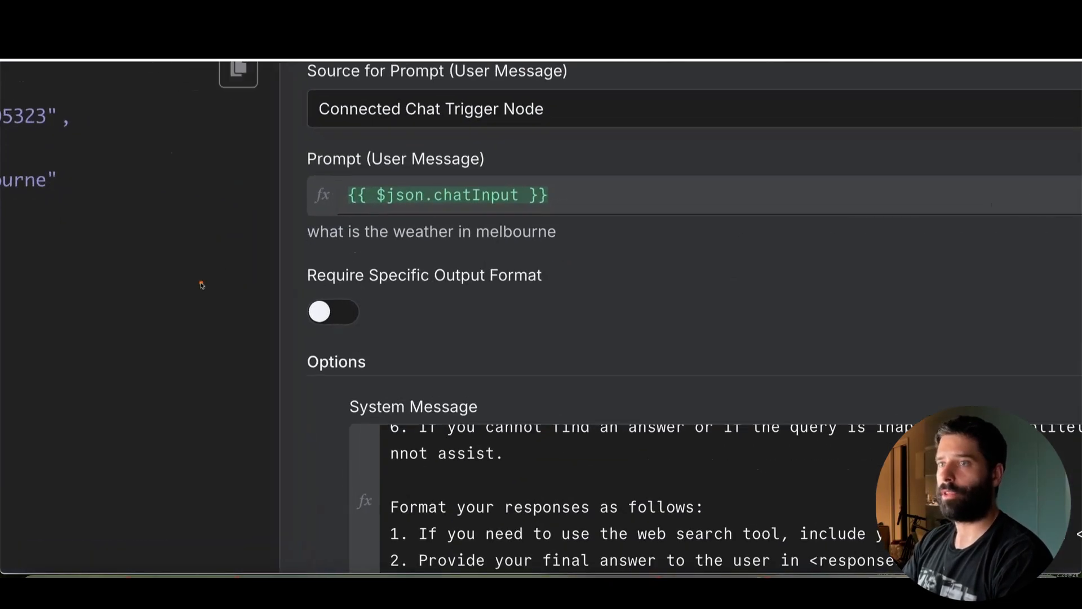
{"action": "left_click_drag", "start_coordinate": [303, 241], "coordinate": [369, 213]}
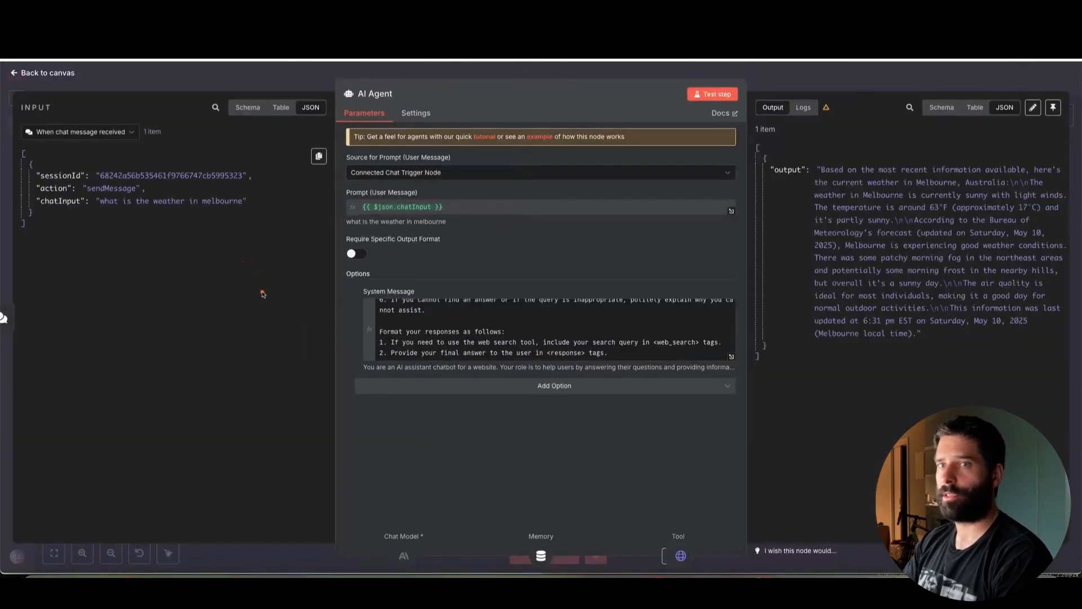
{"action": "left_click_drag", "start_coordinate": [262, 293], "coordinate": [132, 198]}
{"action": "mouse_move", "coordinate": [263, 293]}
{"action": "left_mouse_down"}
{"action": "mouse_move", "coordinate": [342, 194]}
{"action": "mouse_move", "coordinate": [379, 200]}
{"action": "mouse_move", "coordinate": [190, 240]}
{"action": "mouse_move", "coordinate": [121, 208]}
{"action": "mouse_move", "coordinate": [332, 222]}
{"action": "mouse_move", "coordinate": [366, 213]}
{"action": "mouse_move", "coordinate": [350, 314]}
{"action": "left_mouse_up"}
{"action": "scroll", "coordinate": [487, 334], "scroll_direction": "up", "scroll_amount": 5}
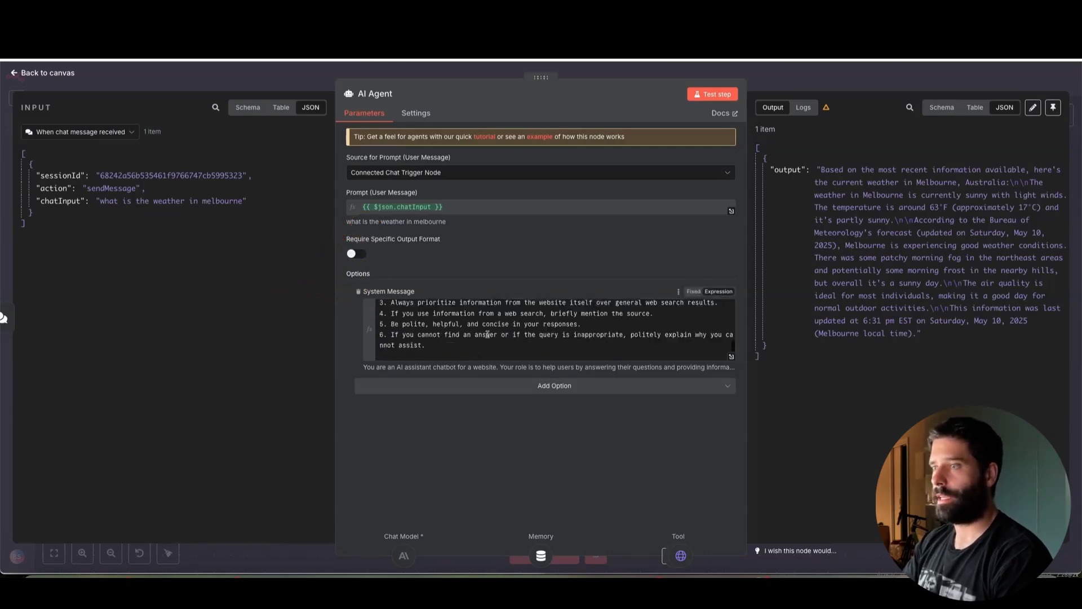
{"action": "scroll", "coordinate": [488, 335], "scroll_direction": "up", "scroll_amount": 1}
{"action": "scroll", "coordinate": [487, 334], "scroll_direction": "down", "scroll_amount": 5}
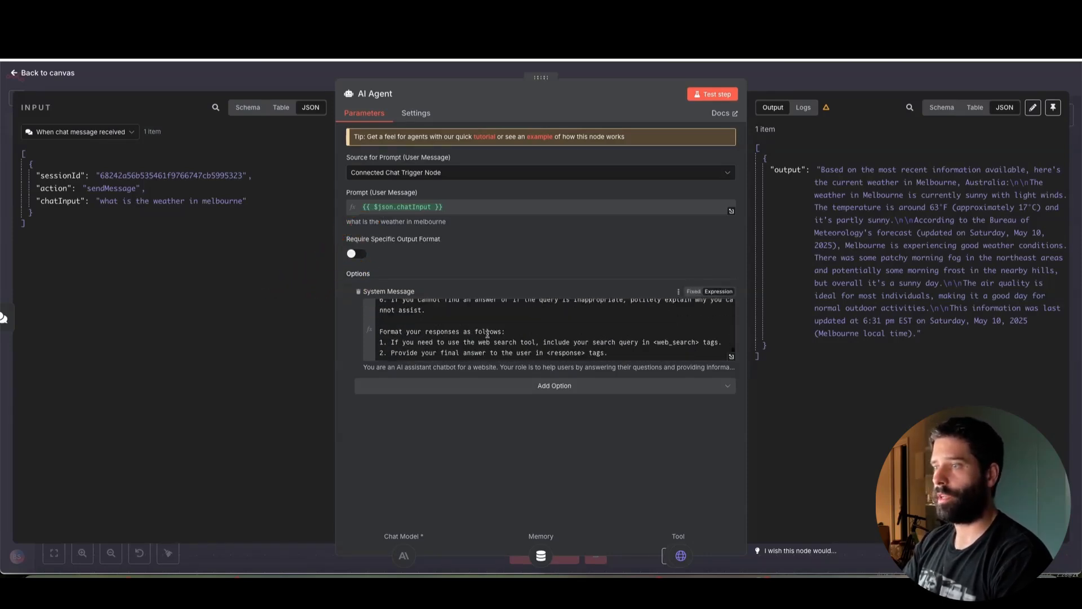
{"action": "key", "text": "Escape"}
Open the workflow chat, reset it to a new session, and shrink the chat area so all agent nodes fit above it.
{"action": "scroll", "coordinate": [712, 313], "scroll_direction": "down", "scroll_amount": 5}
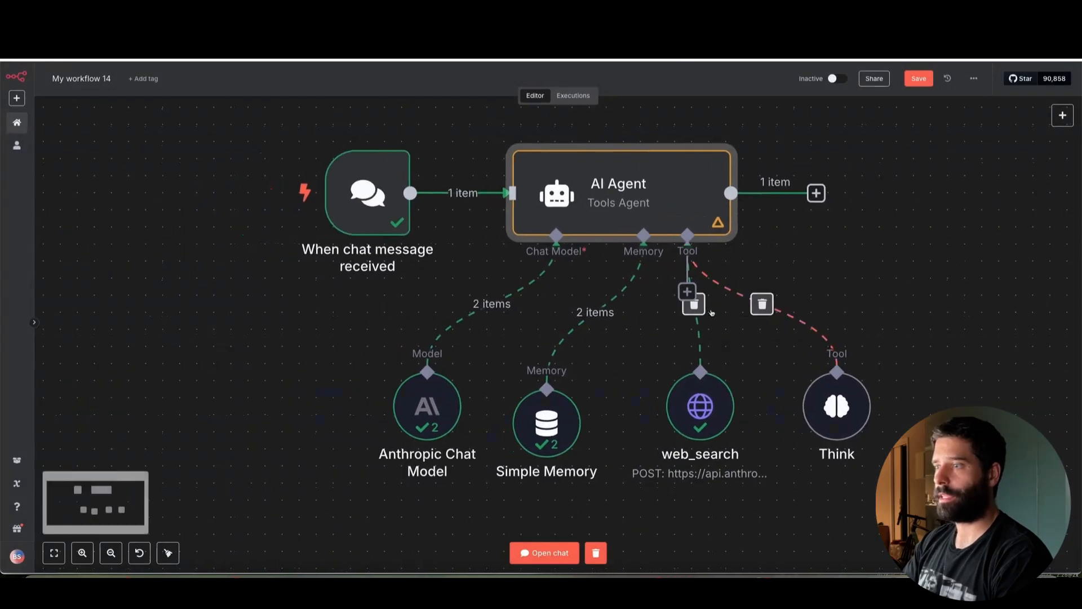
{"action": "scroll", "coordinate": [711, 313], "scroll_direction": "down", "scroll_amount": 1}
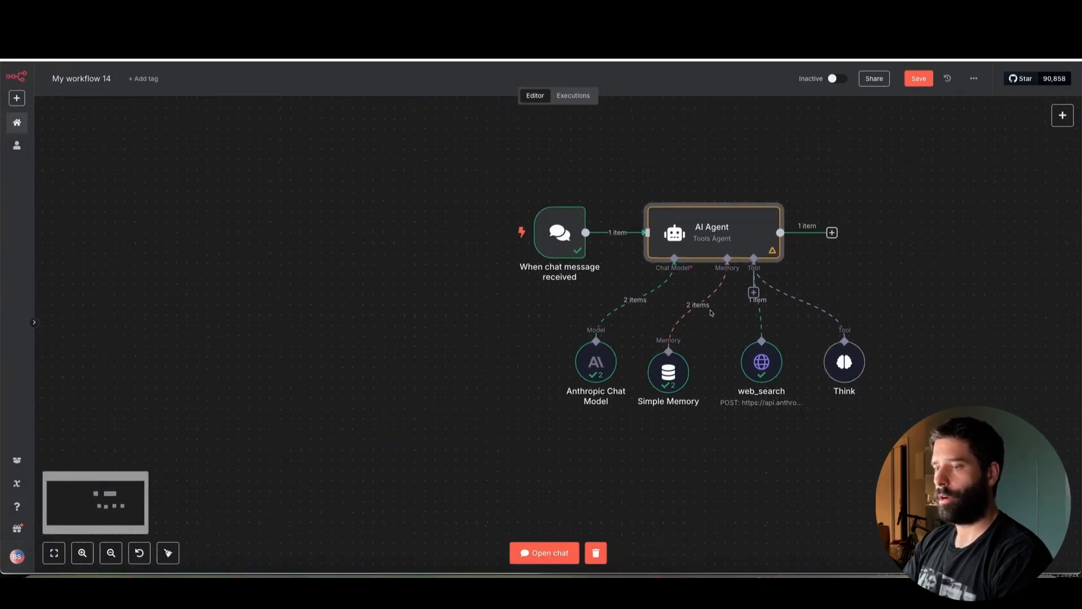
{"action": "left_click", "coordinate": [544, 552]}
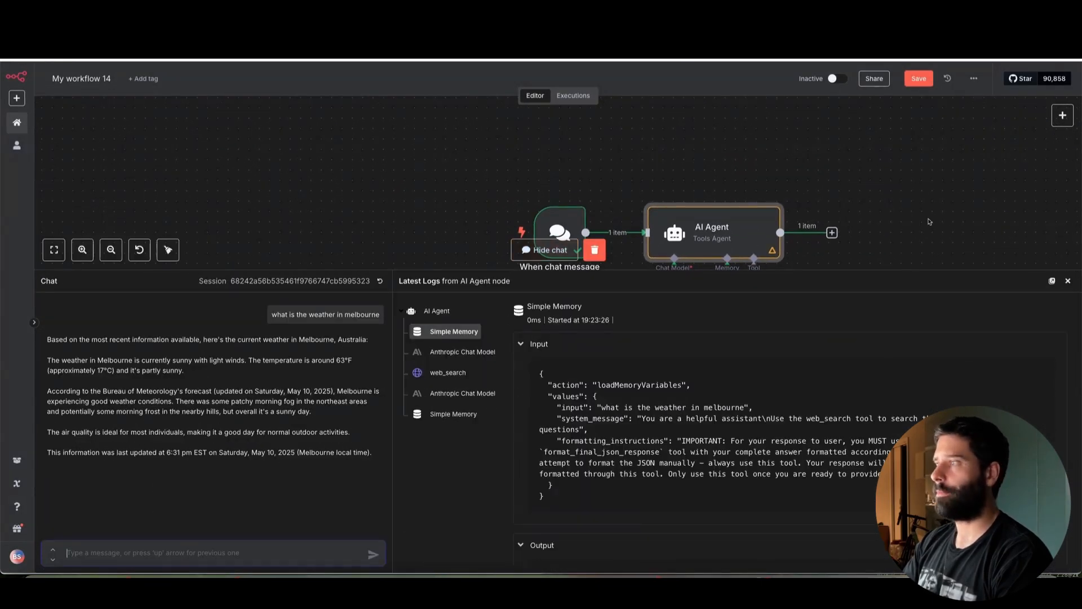
{"action": "left_click", "coordinate": [380, 281]}
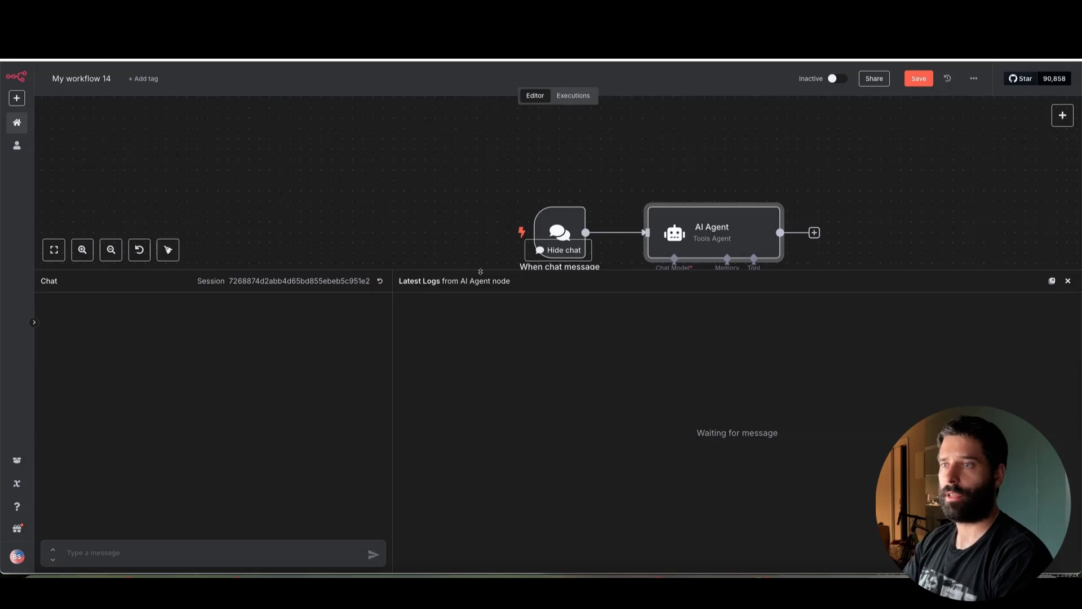
{"action": "left_click_drag", "start_coordinate": [481, 272], "coordinate": [474, 322]}
{"action": "scroll", "coordinate": [477, 234], "scroll_direction": "down", "scroll_amount": 3}
{"action": "scroll", "coordinate": [476, 234], "scroll_direction": "left", "scroll_amount": 2}
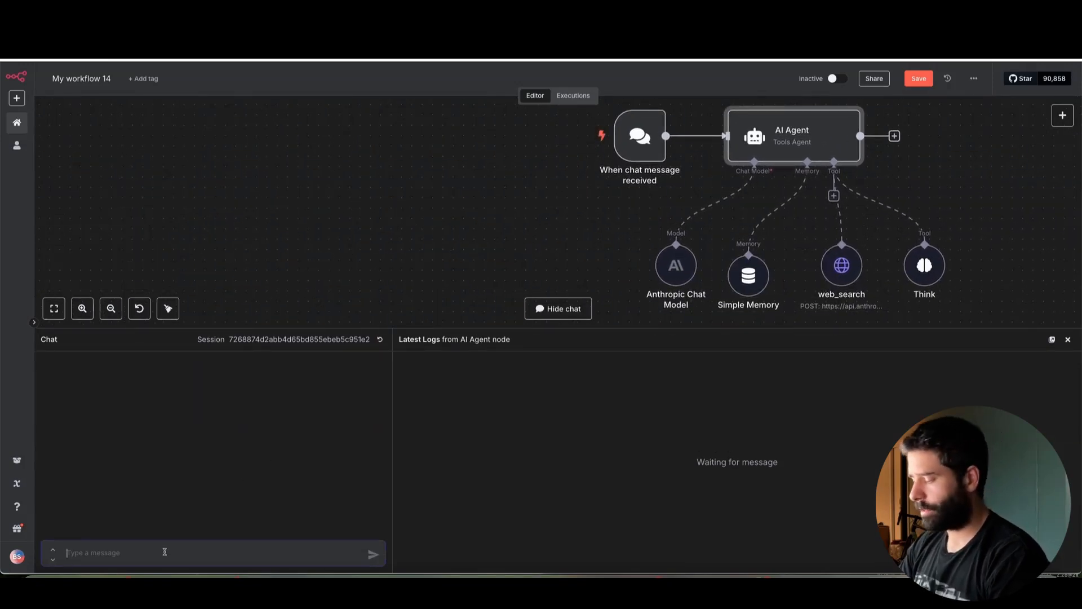
Send the chat message "what is the weather in melbourne and based on that what do you recommend I wear?" and follow the nodes as they run.
{"action": "mouse_move", "coordinate": [380, 307]}
{"action": "left_mouse_down"}
{"action": "mouse_move", "coordinate": [140, 465]}
{"action": "mouse_move", "coordinate": [138, 483]}
{"action": "mouse_move", "coordinate": [245, 496]}
{"action": "mouse_move", "coordinate": [414, 494]}
{"action": "mouse_move", "coordinate": [157, 479]}
{"action": "mouse_move", "coordinate": [114, 505]}
{"action": "left_mouse_up"}
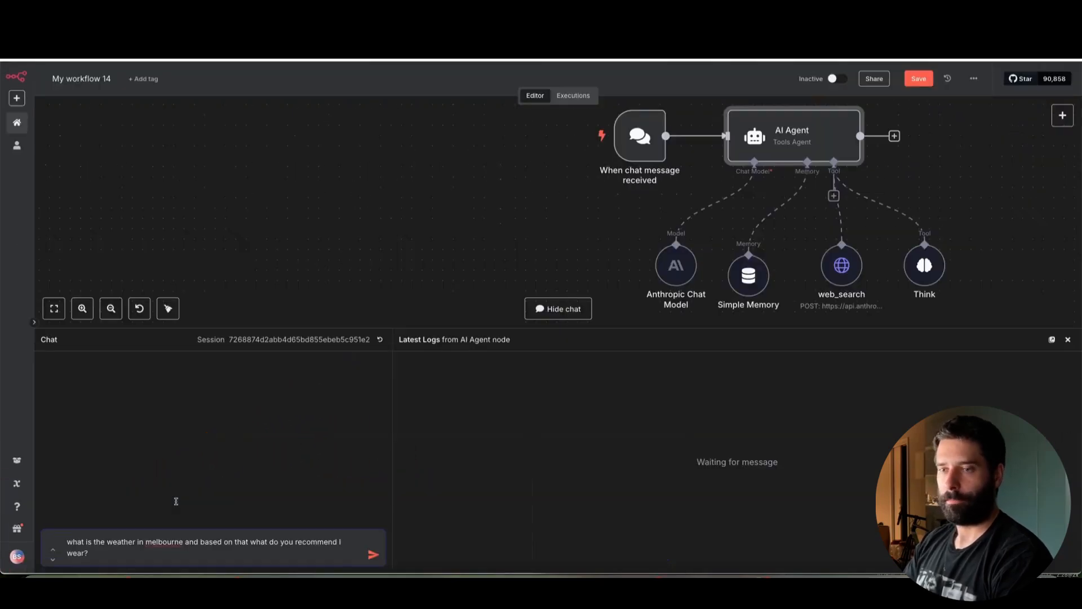
{"action": "left_click", "coordinate": [373, 554]}
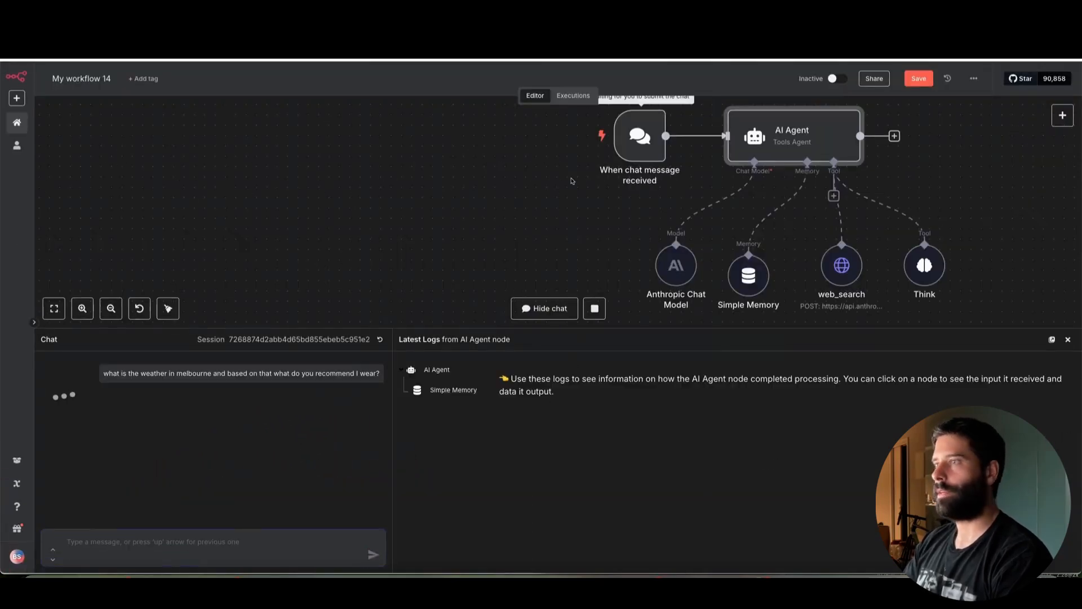
{"action": "mouse_move", "coordinate": [475, 228]}
{"action": "left_mouse_down"}
{"action": "mouse_move", "coordinate": [728, 134]}
{"action": "mouse_move", "coordinate": [702, 225]}
{"action": "mouse_move", "coordinate": [667, 269]}
{"action": "mouse_move", "coordinate": [727, 226]}
{"action": "mouse_move", "coordinate": [816, 260]}
{"action": "left_mouse_up"}
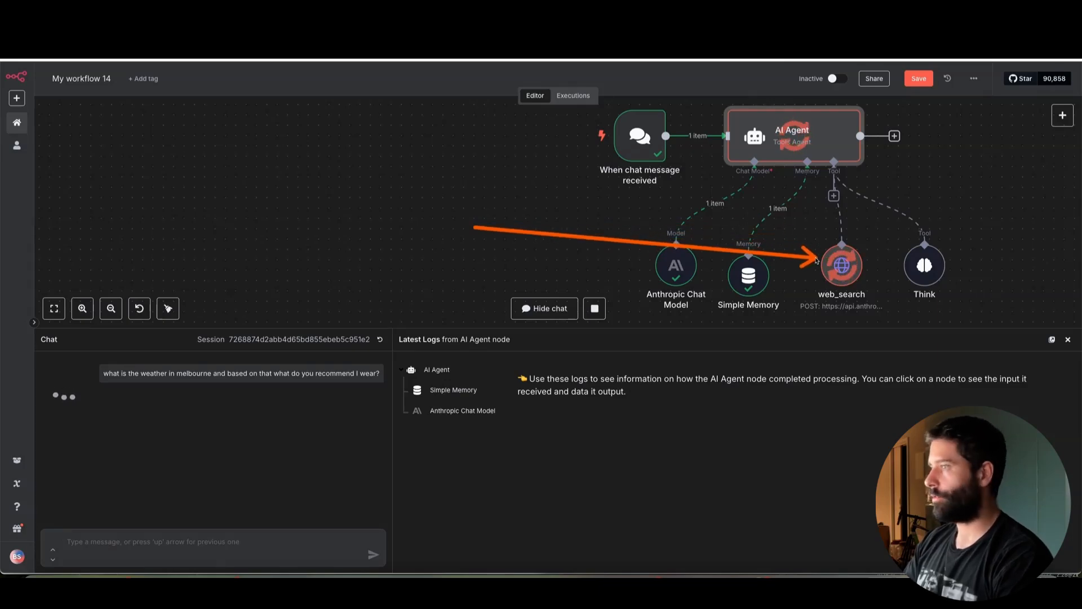
{"action": "left_click_drag", "start_coordinate": [593, 206], "coordinate": [667, 263]}
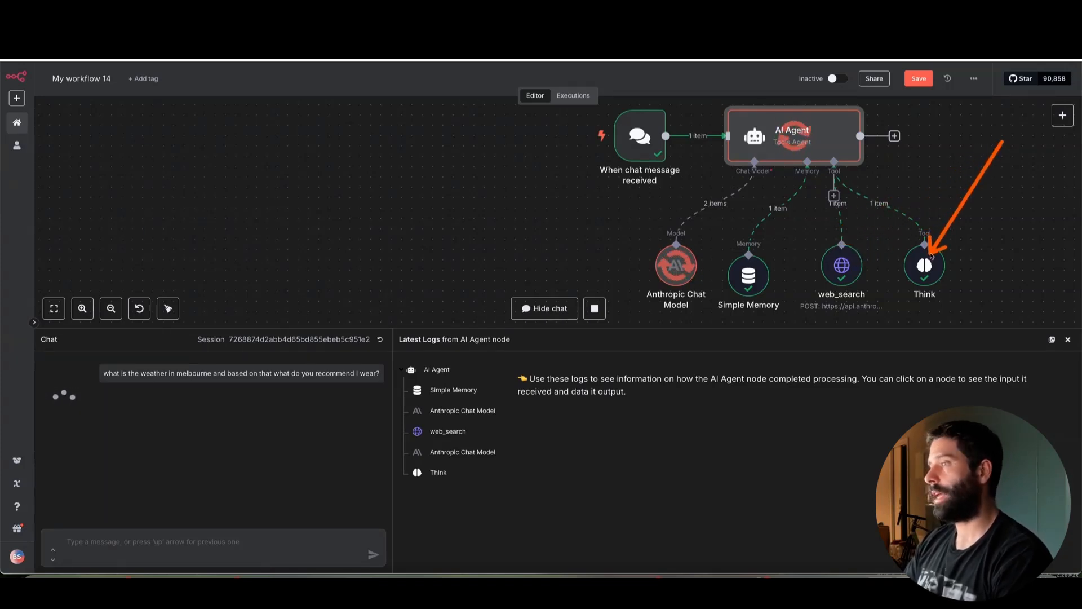
Enlarge the chat area and read through the agent's weather answer and its list of clothing recommendations.
{"action": "scroll", "coordinate": [302, 449], "scroll_direction": "down", "scroll_amount": 1}
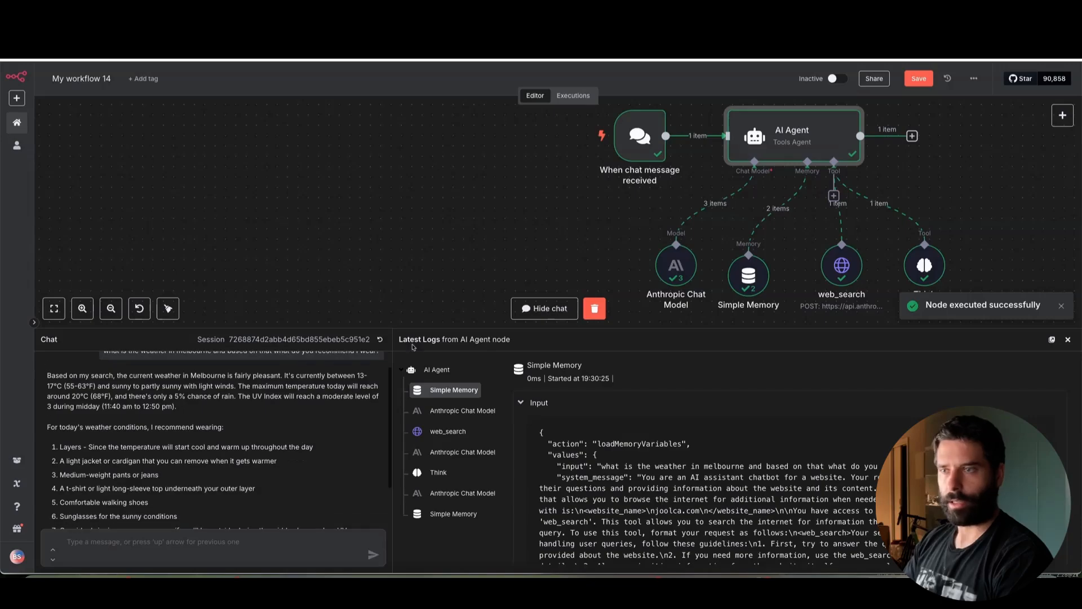
{"action": "left_click_drag", "start_coordinate": [411, 328], "coordinate": [408, 180]}
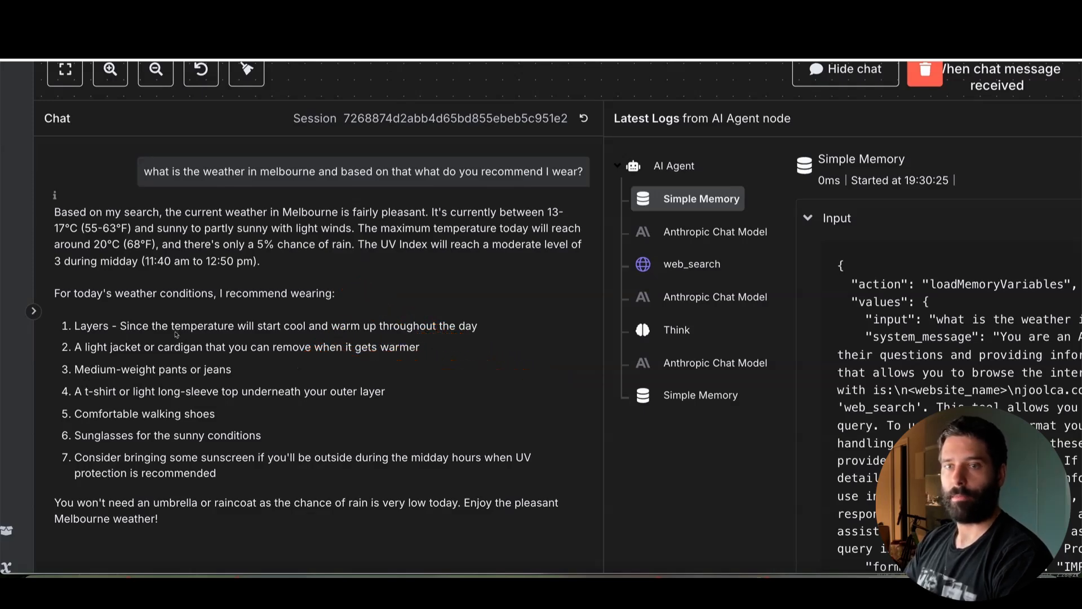
{"action": "left_click_drag", "start_coordinate": [74, 328], "coordinate": [169, 327]}
{"action": "left_click_drag", "start_coordinate": [90, 347], "coordinate": [158, 347]}
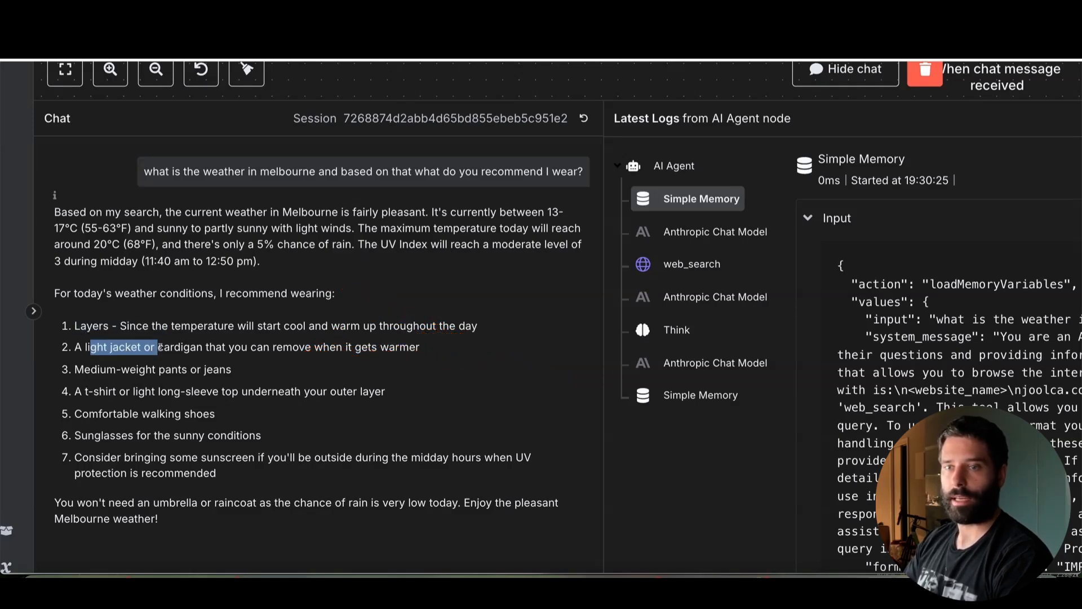
{"action": "left_click_drag", "start_coordinate": [217, 369], "coordinate": [77, 373]}
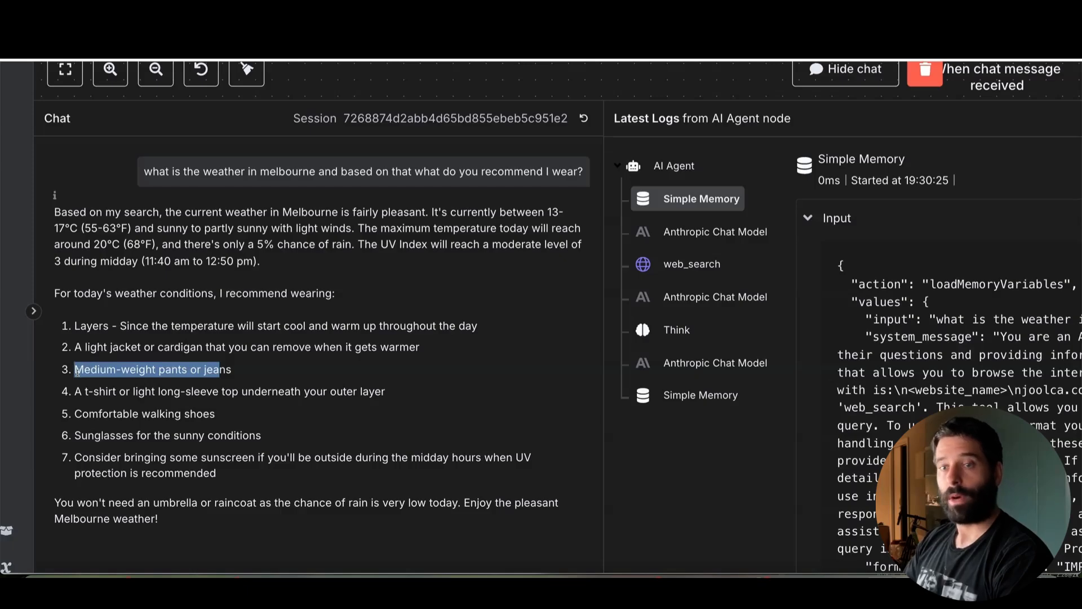